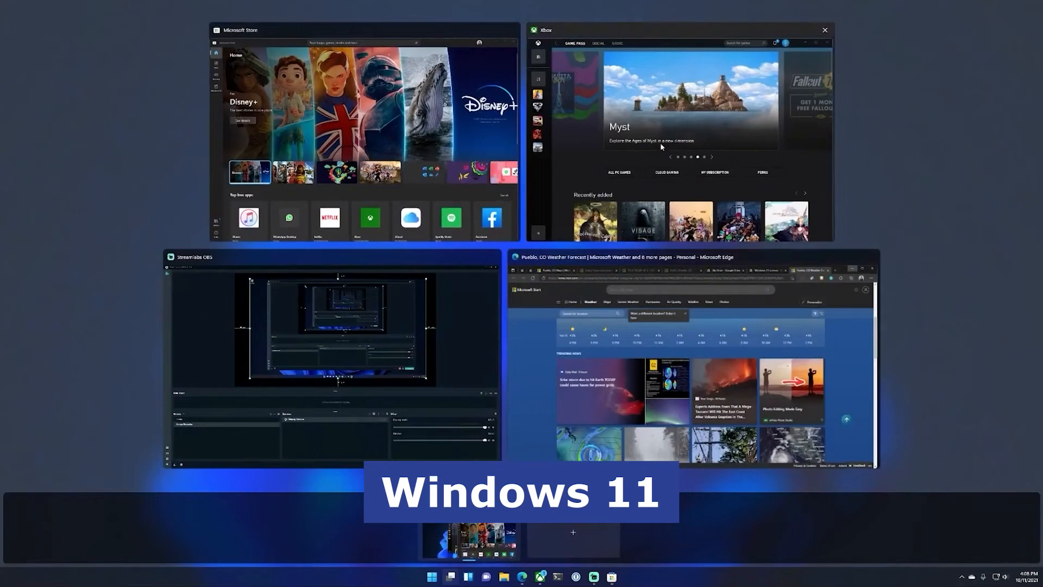
drag(660, 142, 562, 534)
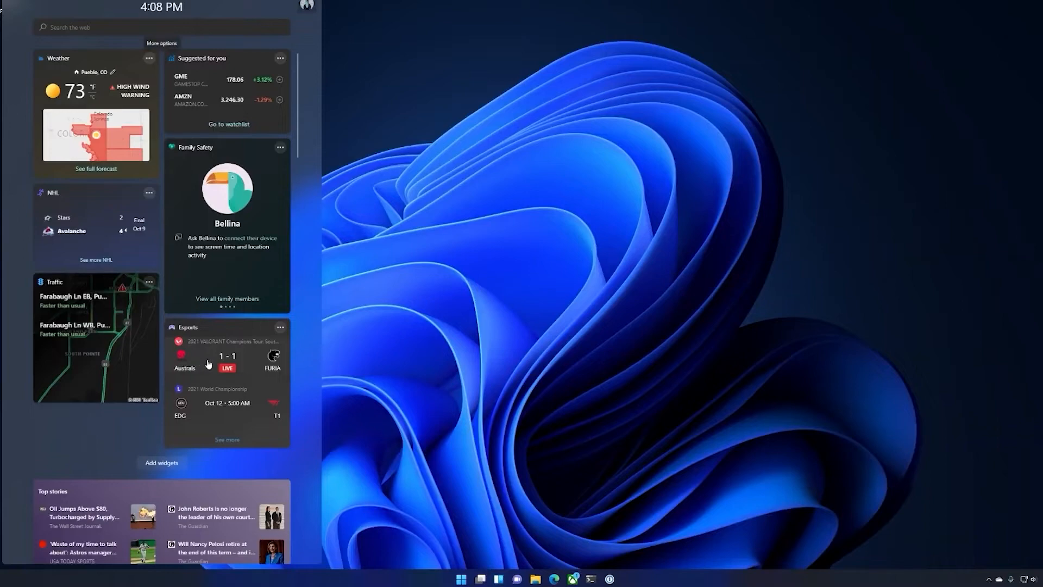
scroll(208, 363, down, 7)
scroll(208, 363, down, 5)
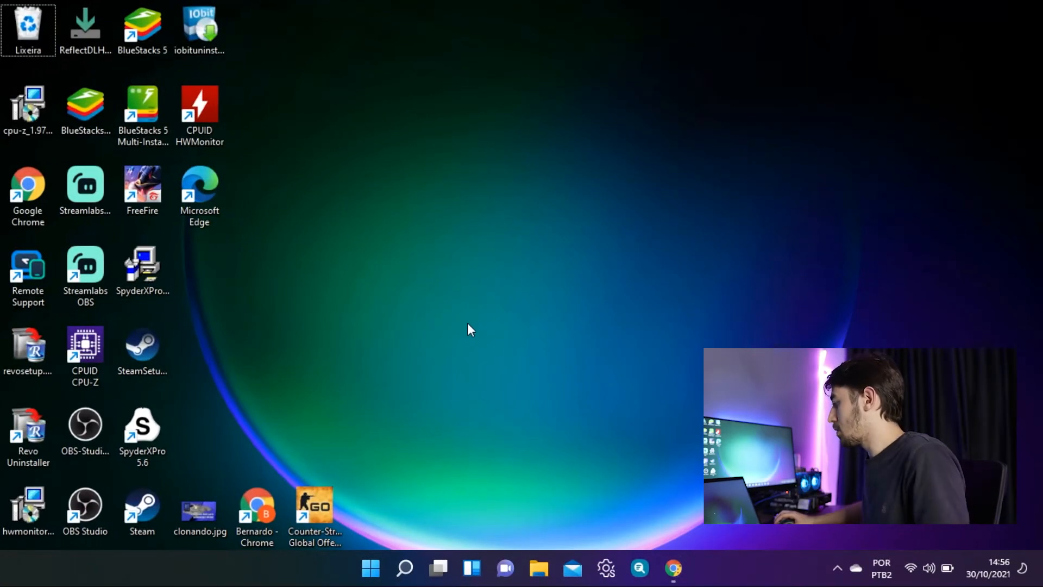
Set the screen resolution to 1920 × 1080 (Recomendável) in the display settings, keep the changes and close the settings window.
right_click(467, 323)
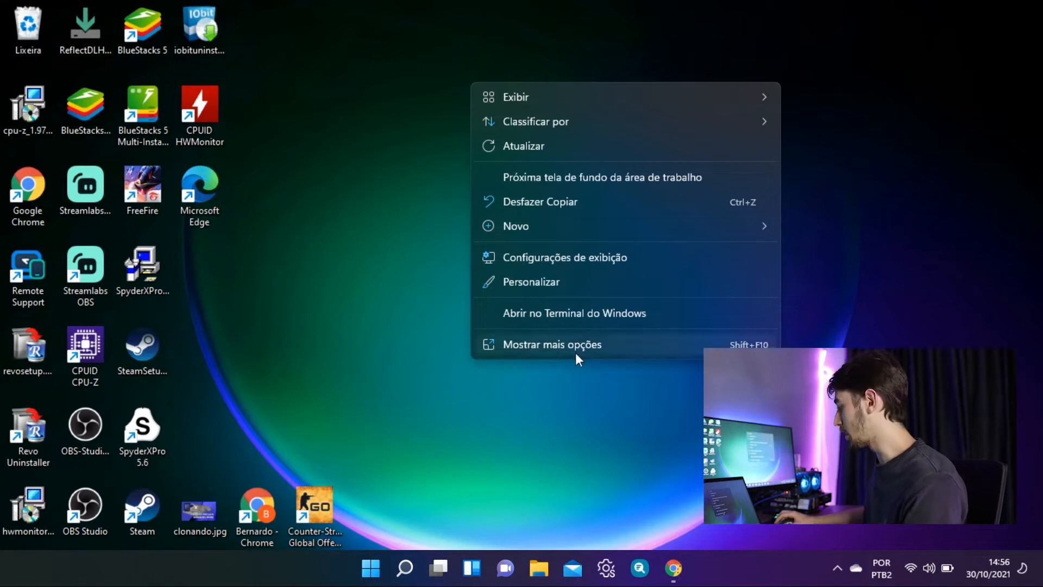
click(369, 308)
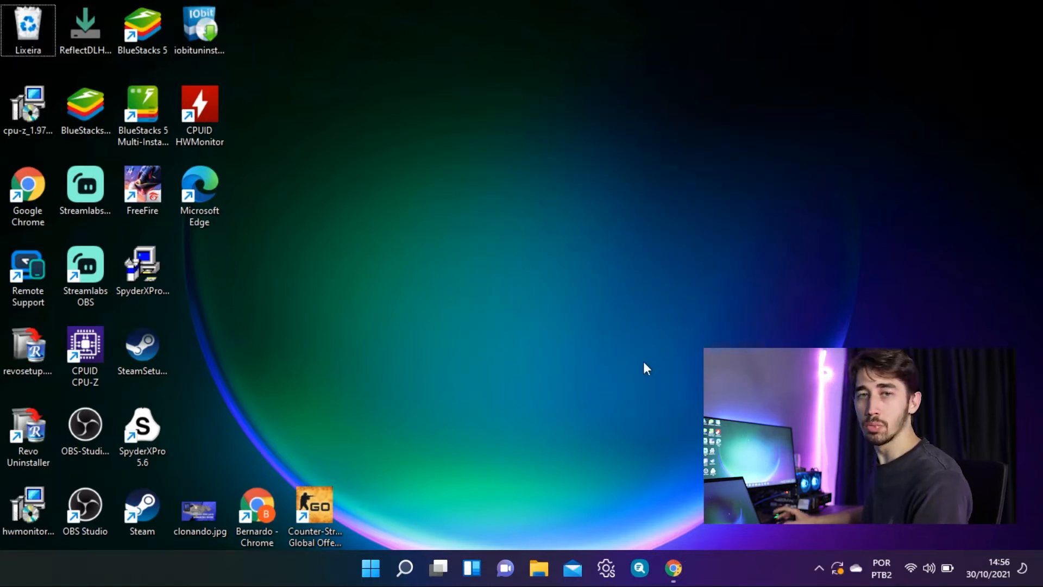
right_click(549, 270)
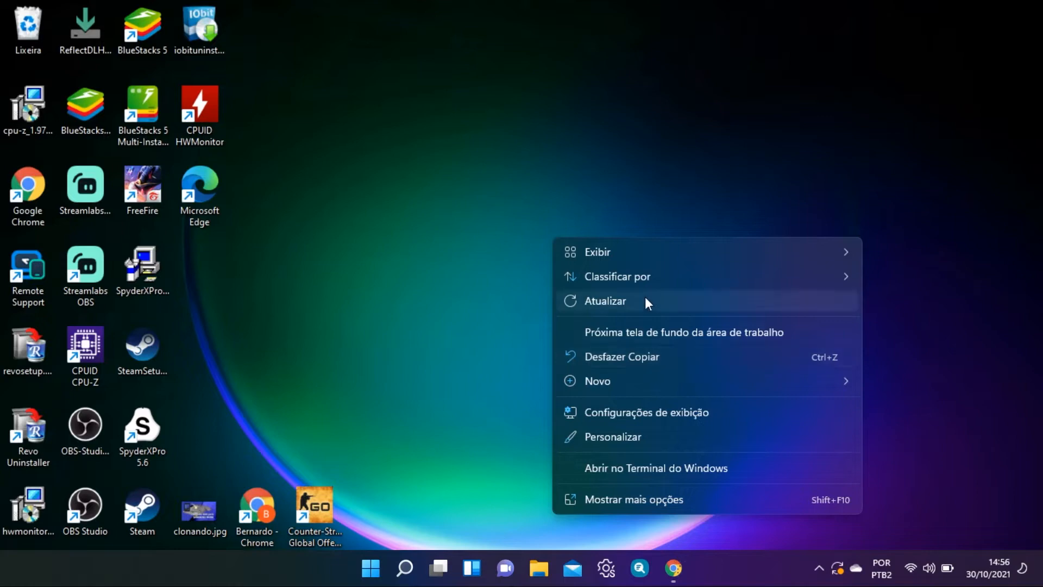
click(672, 414)
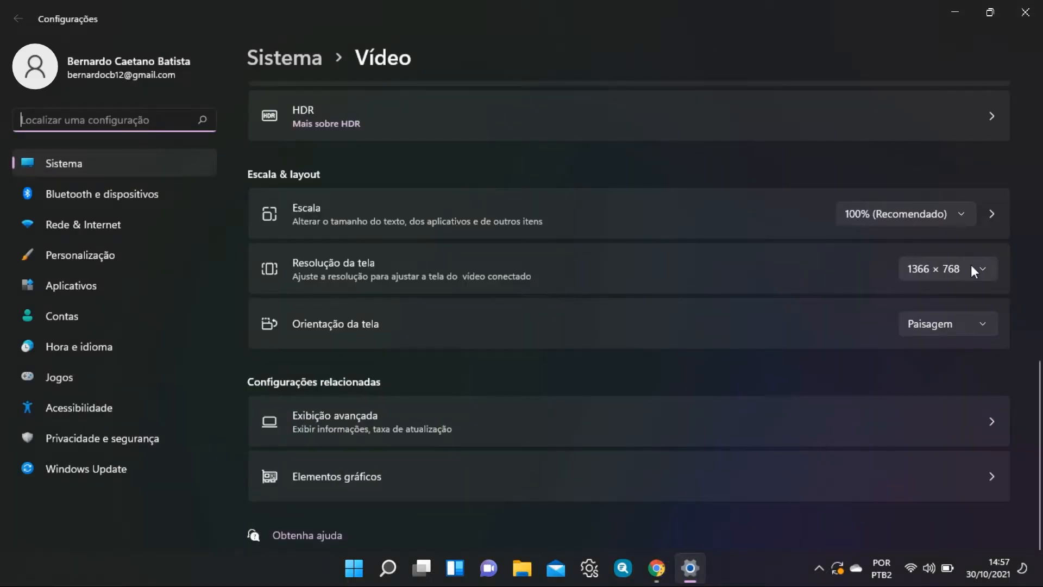
click(971, 267)
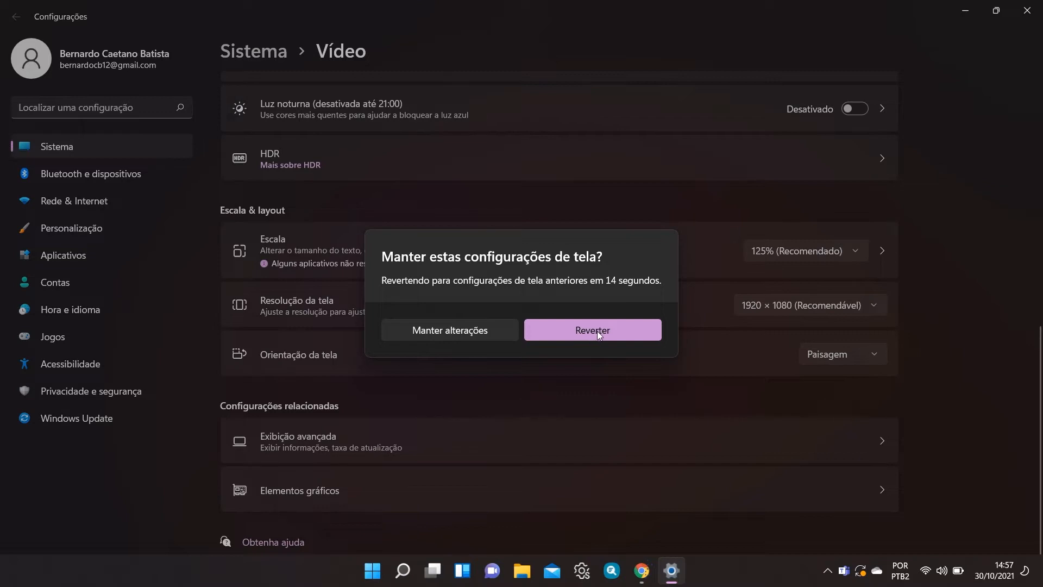
click(485, 330)
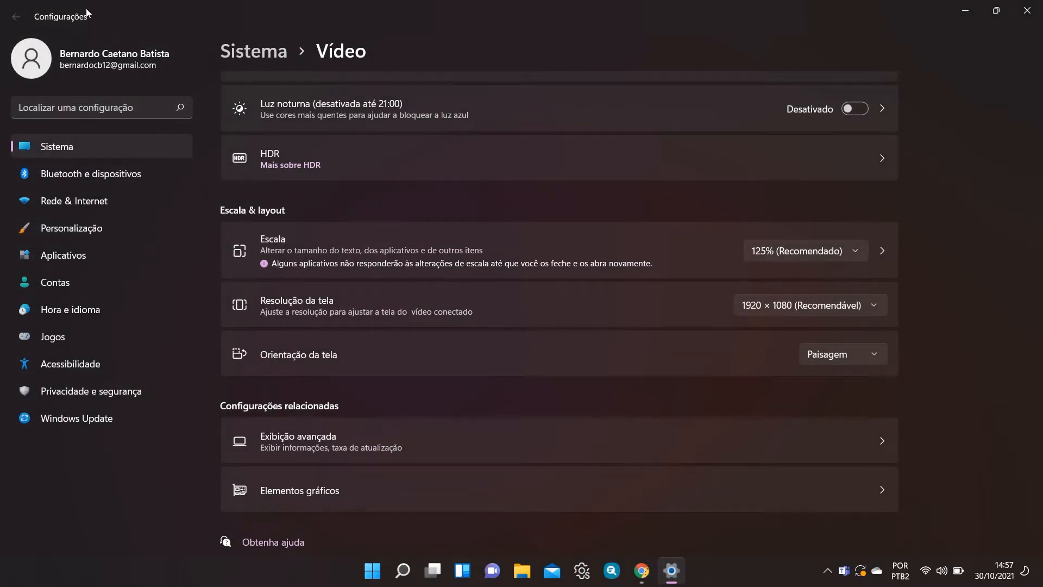
click(1034, 9)
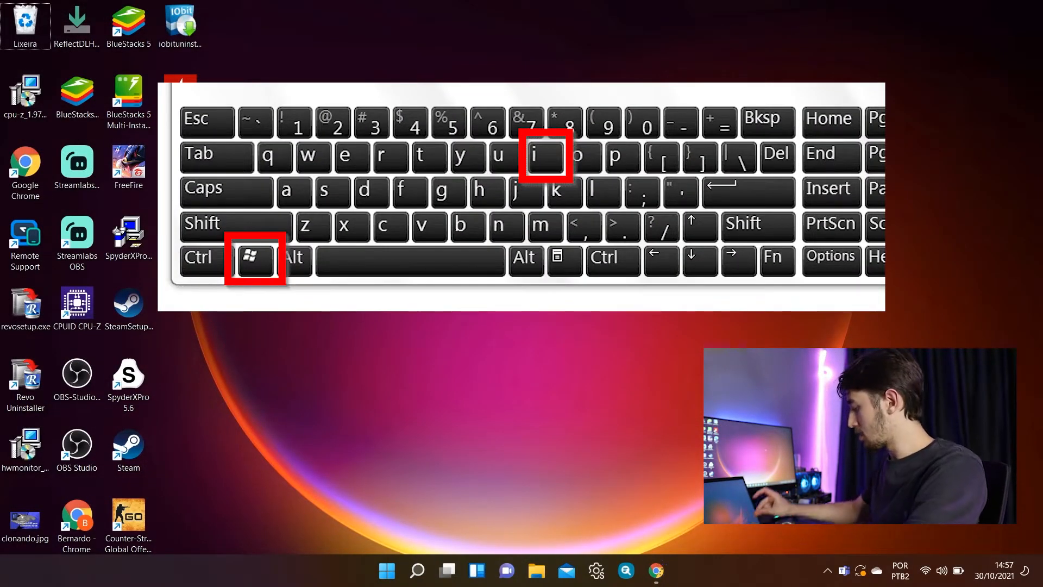
Reopen the system settings at the Vídeo page and raise the internal display's brightness slightly.
key(super+i)
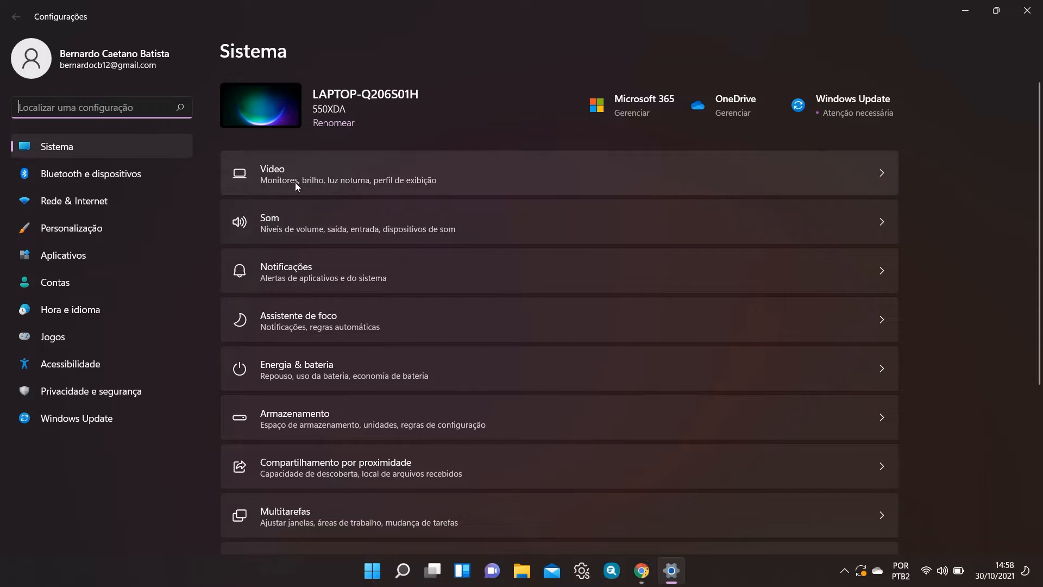
click(311, 188)
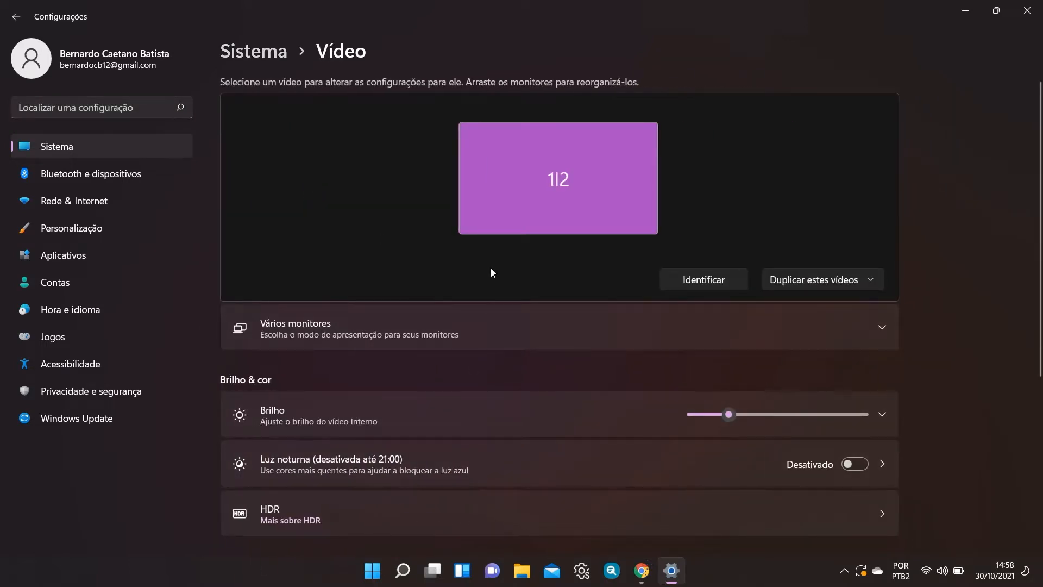
scroll(597, 326, down, 4)
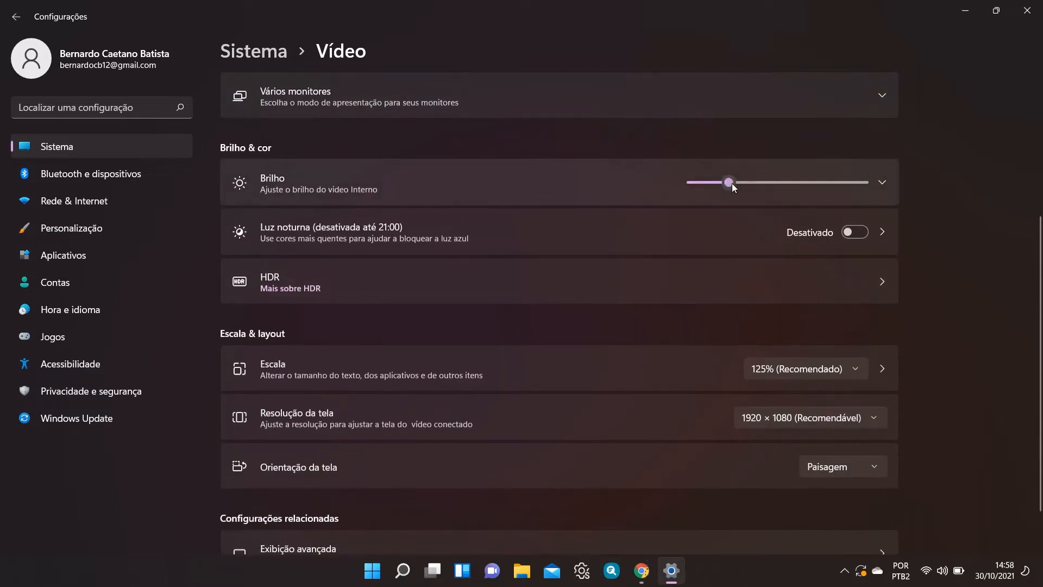
drag(743, 183, 738, 183)
key(XF86MonBrightnessUp)
key(XF86MonBrightnessUp)
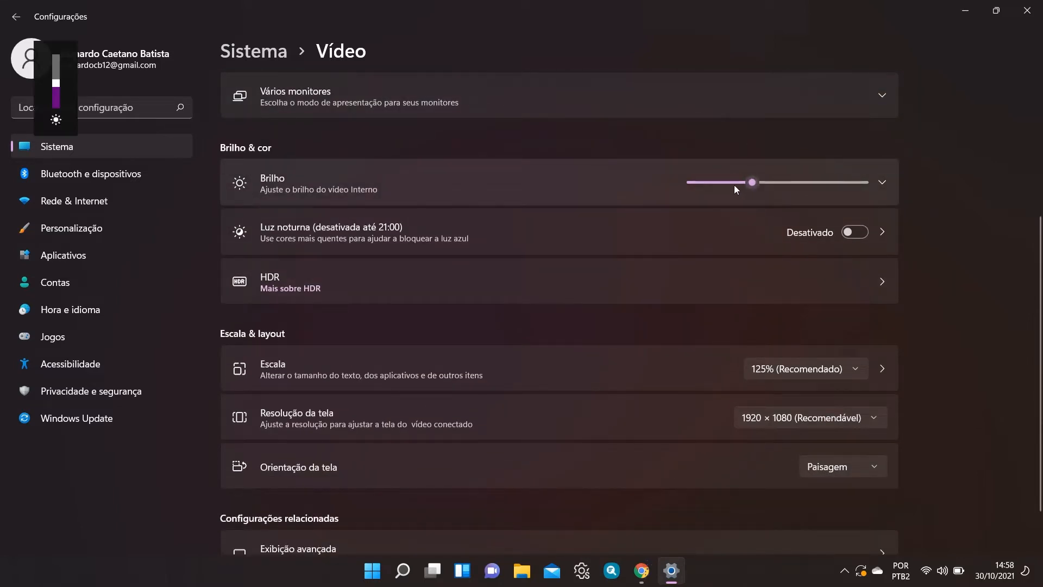
Look through the available Escala options and choose 125% (Recomendado).
scroll(330, 305, down, 2)
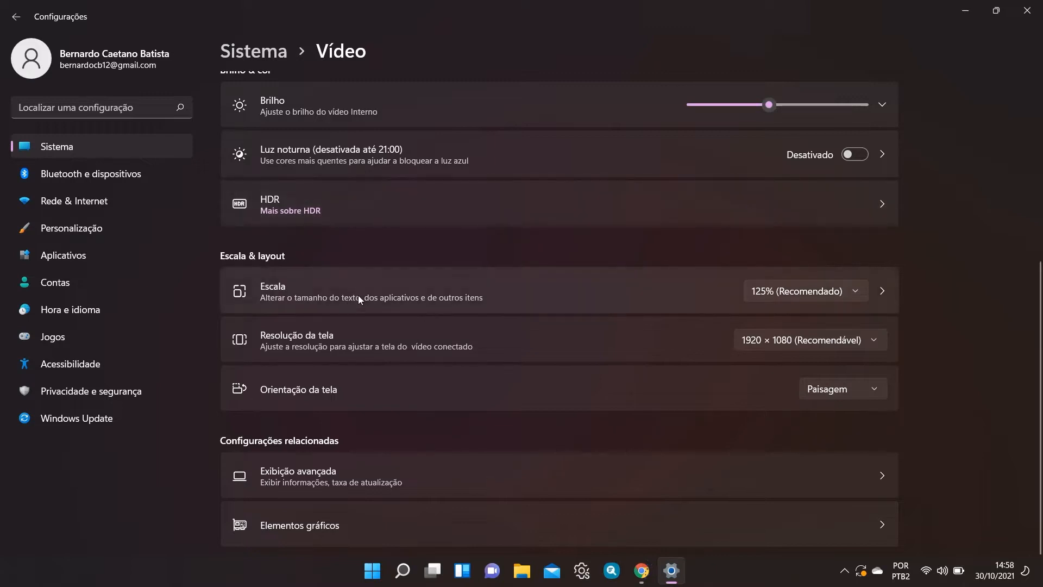
scroll(358, 297, down, 1)
click(799, 255)
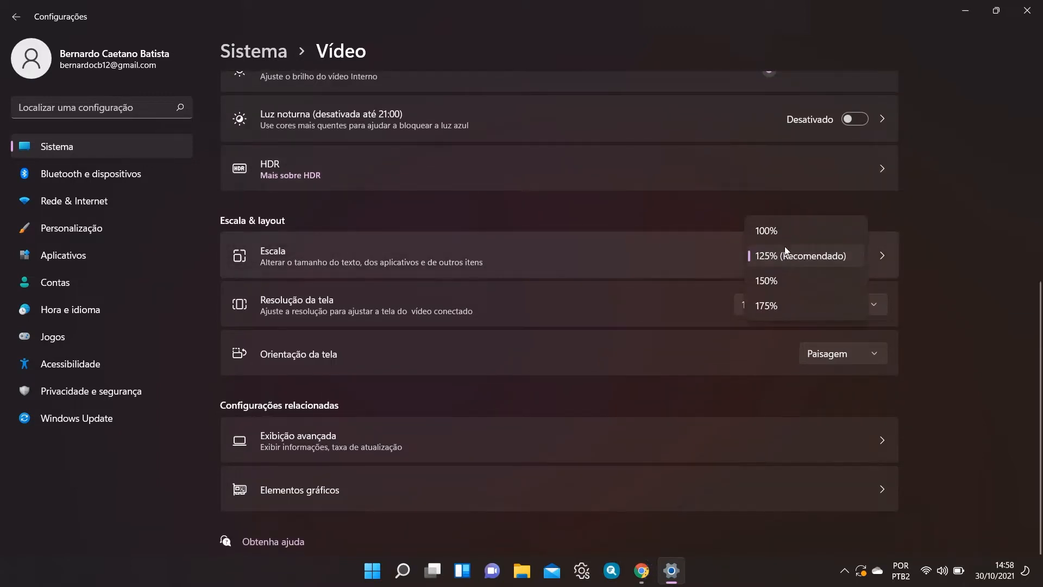
click(797, 257)
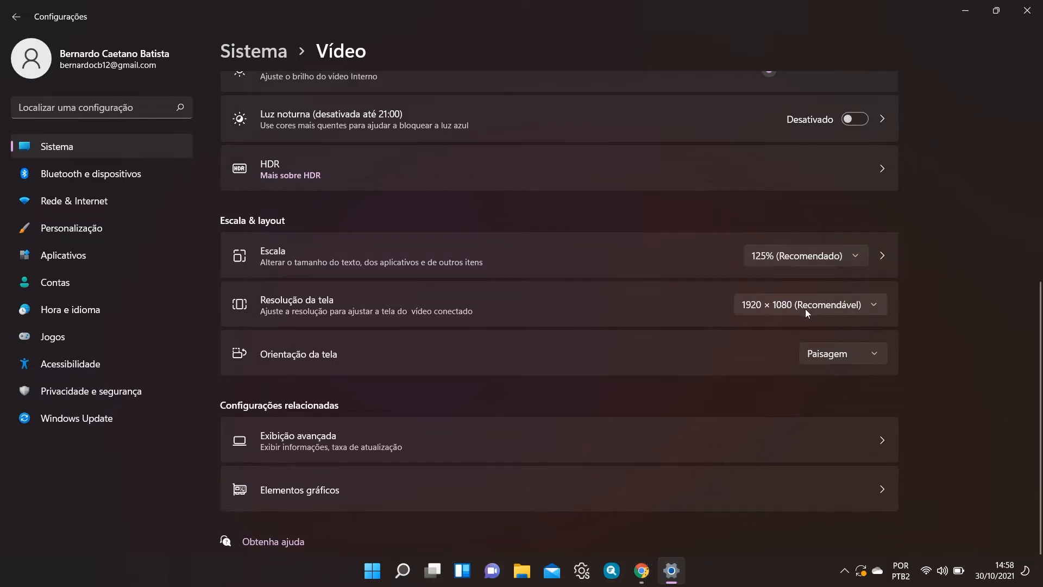
Open the Som settings and choose Alto-falantes (Realtek(R) Audio) as the sound output device.
click(267, 54)
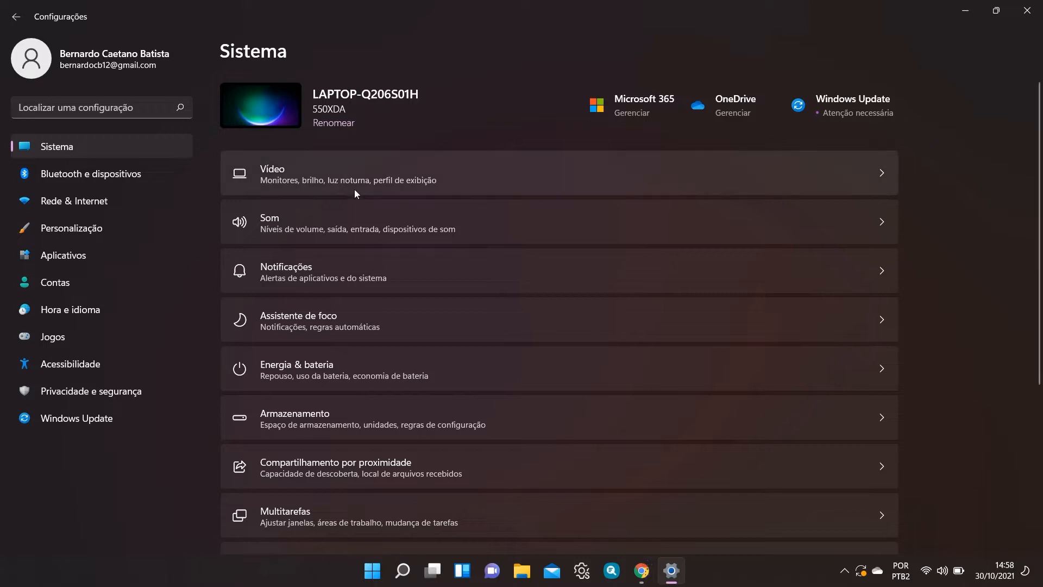
click(352, 228)
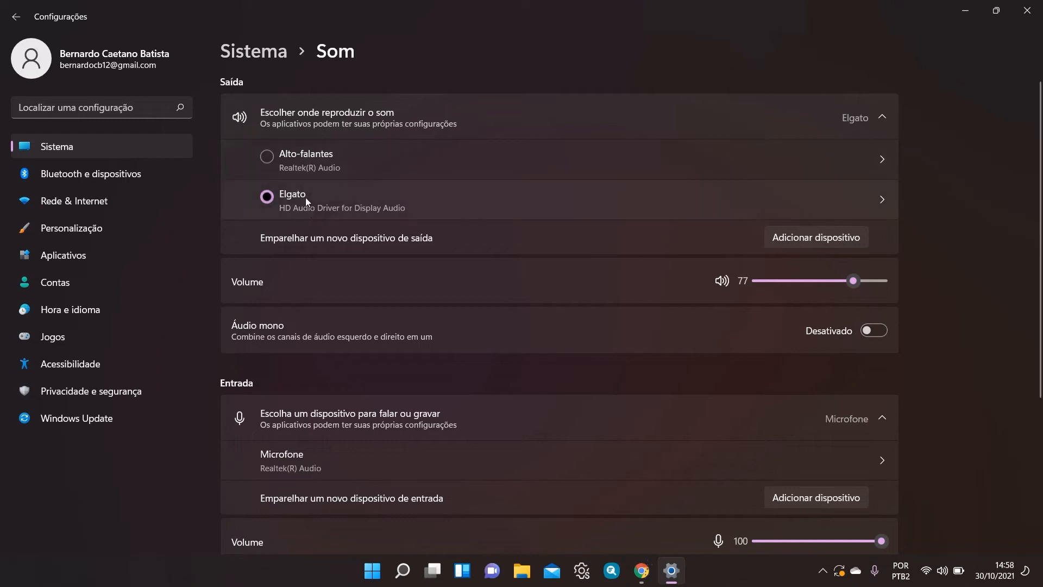
click(267, 158)
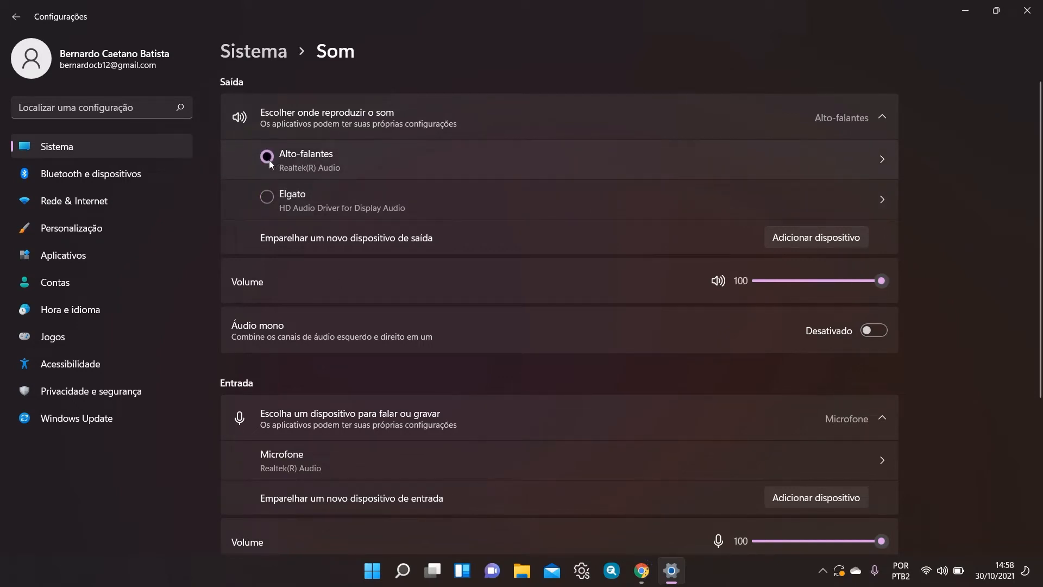
click(273, 199)
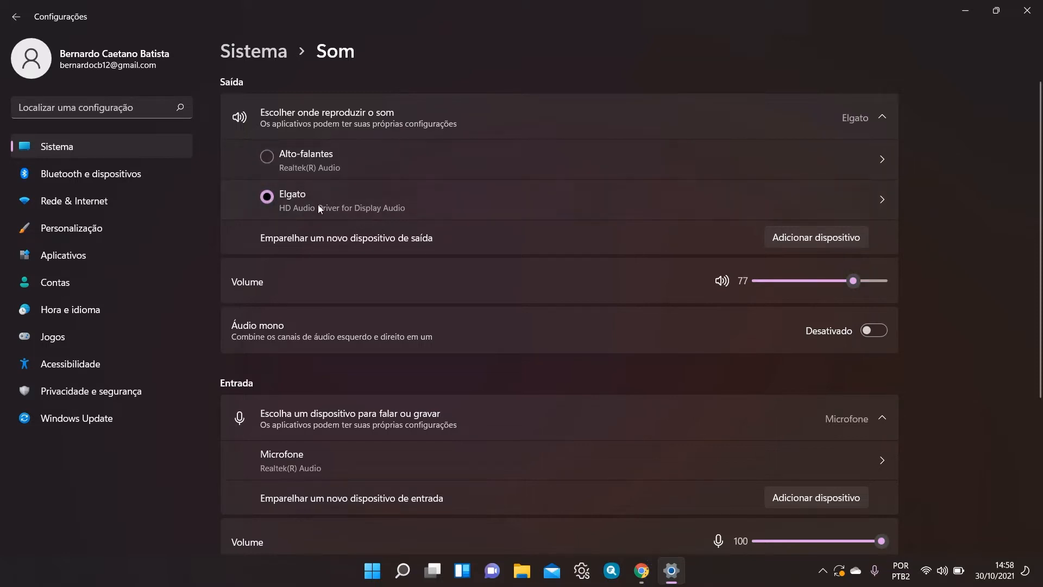
click(301, 158)
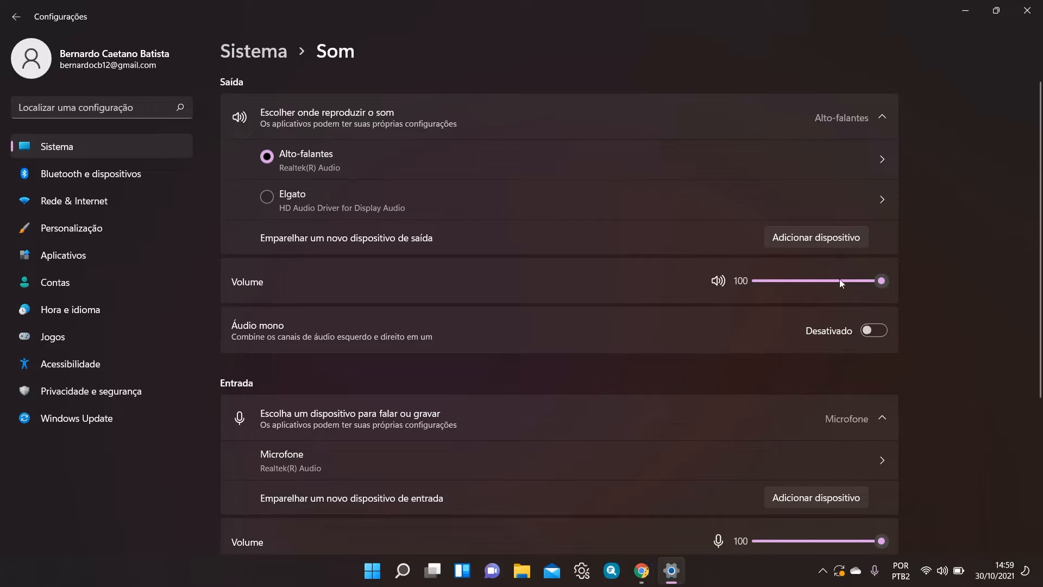
Set the speakers' output volume to 98, and turn Áudio mono on and off again.
drag(838, 280, 879, 285)
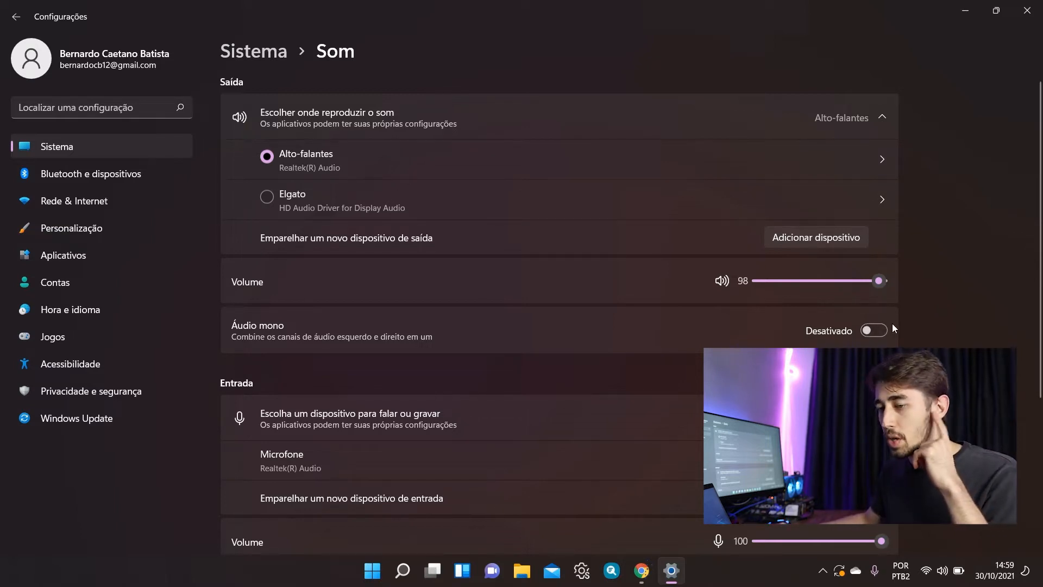
click(877, 335)
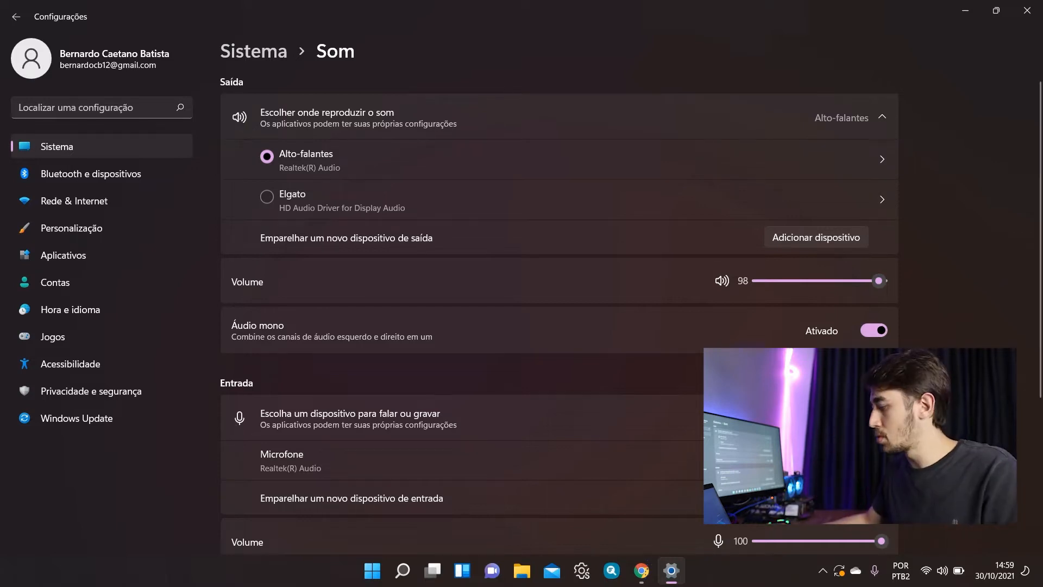
click(873, 332)
Set the microphone's input volume to 100 and view the Microfone device properties.
scroll(547, 200, down, 5)
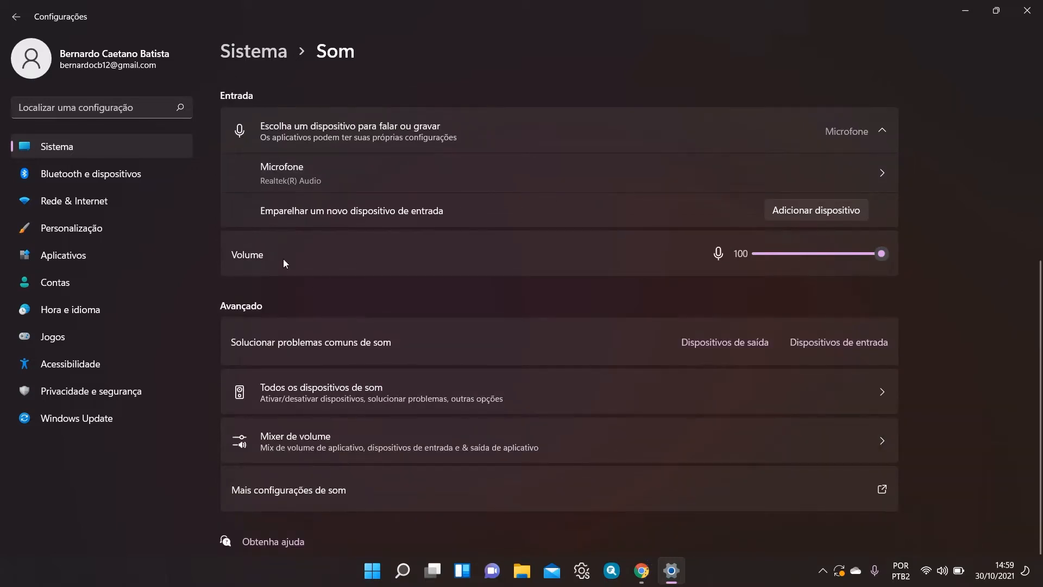
drag(829, 248, 898, 258)
click(318, 178)
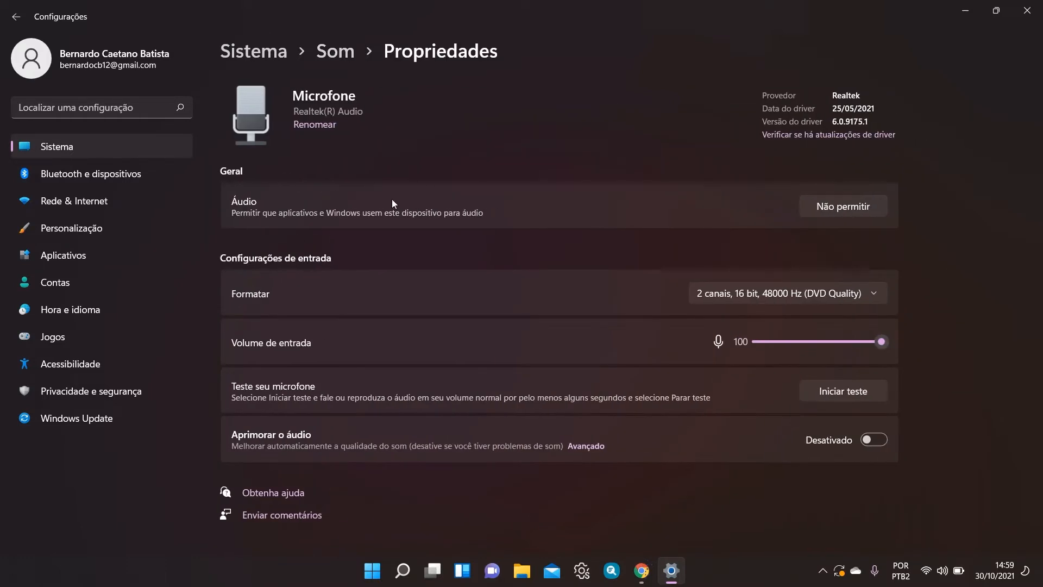
click(352, 44)
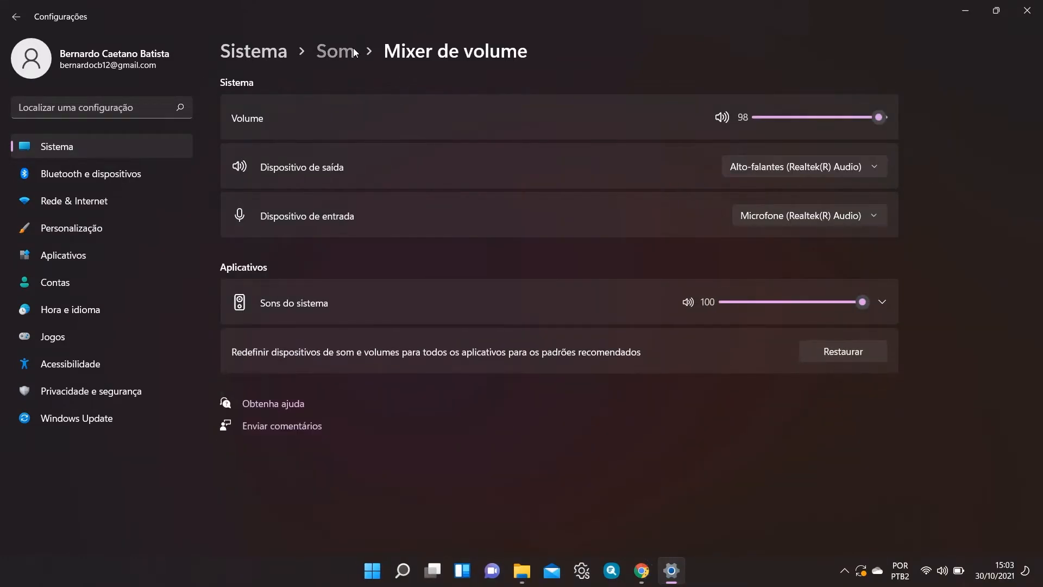
Leave the volume mixer for the Notificações settings and turn off notifications from Microsoft Store.
click(353, 52)
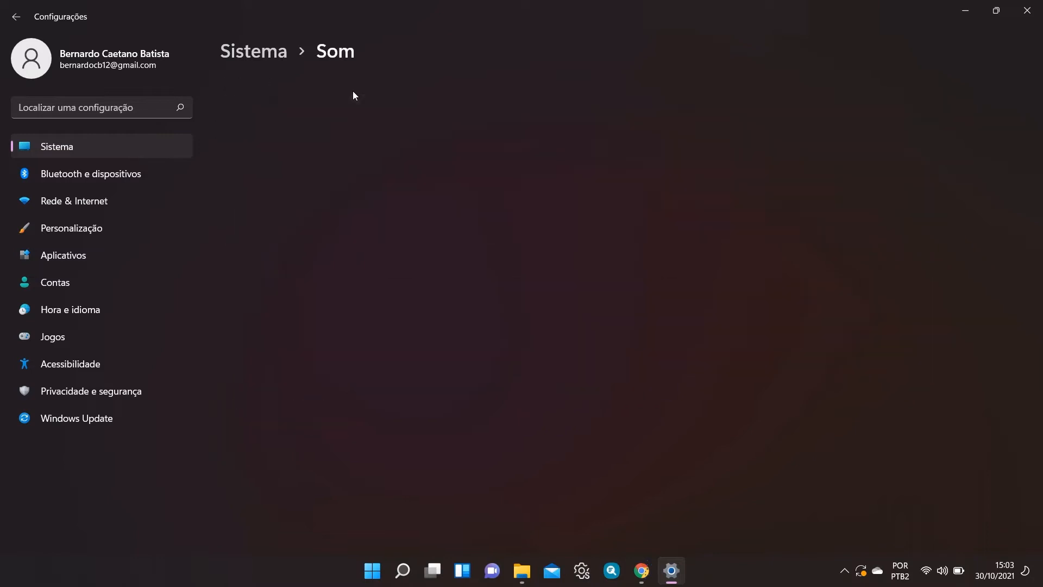
click(275, 50)
click(283, 269)
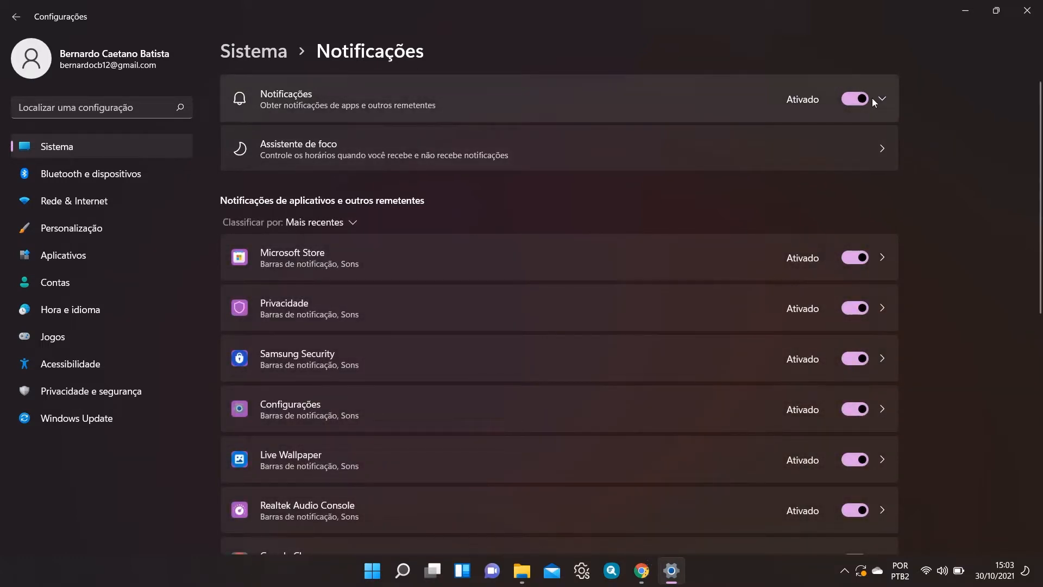
scroll(391, 261, down, 10)
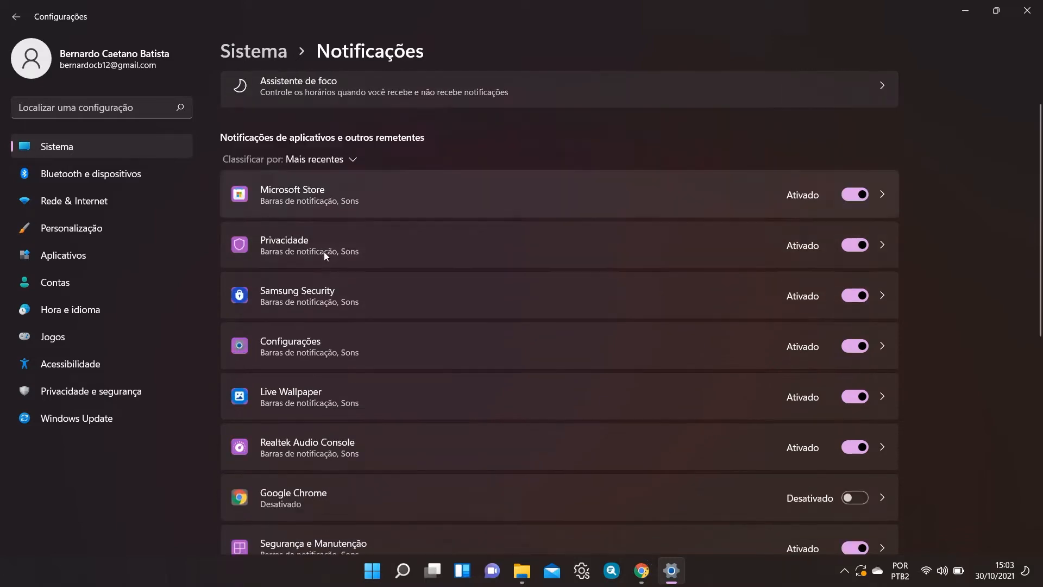
scroll(488, 426, up, 10)
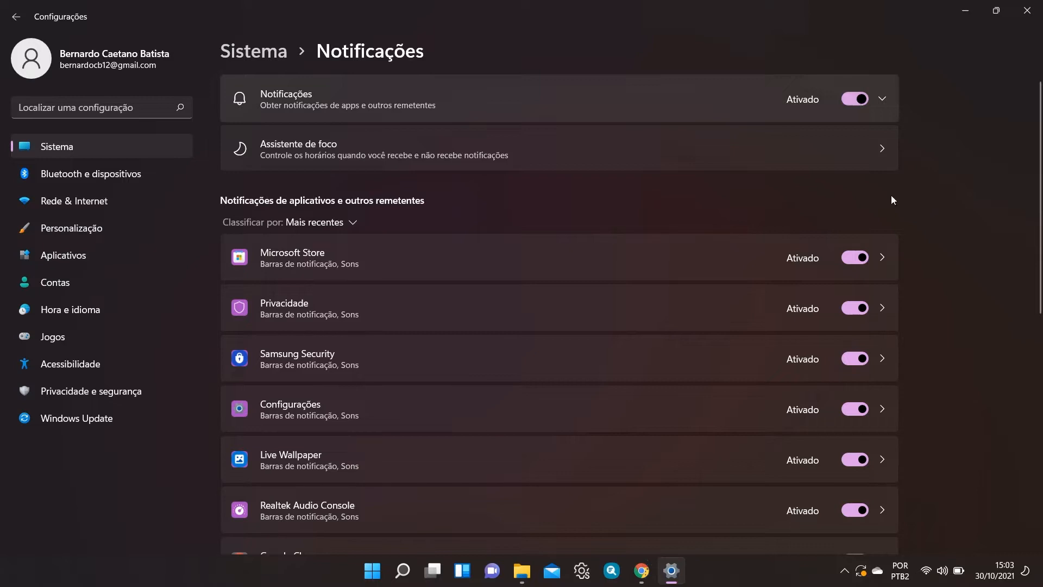
click(855, 258)
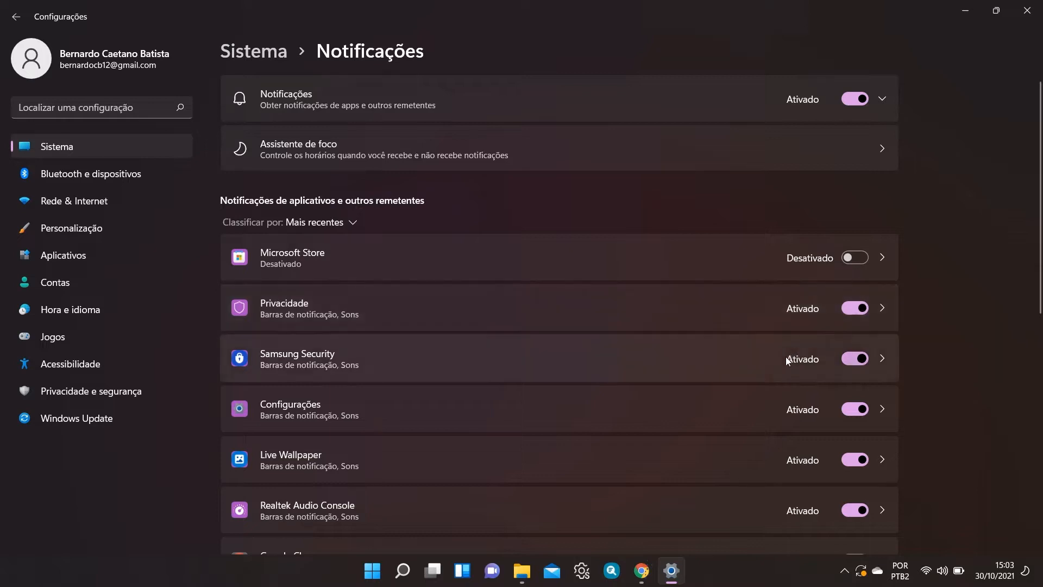
Look over the remaining app notifications, and open Assistente de foco to examine its modes and automatic rules.
scroll(801, 449, down, 3)
scroll(823, 396, down, 2)
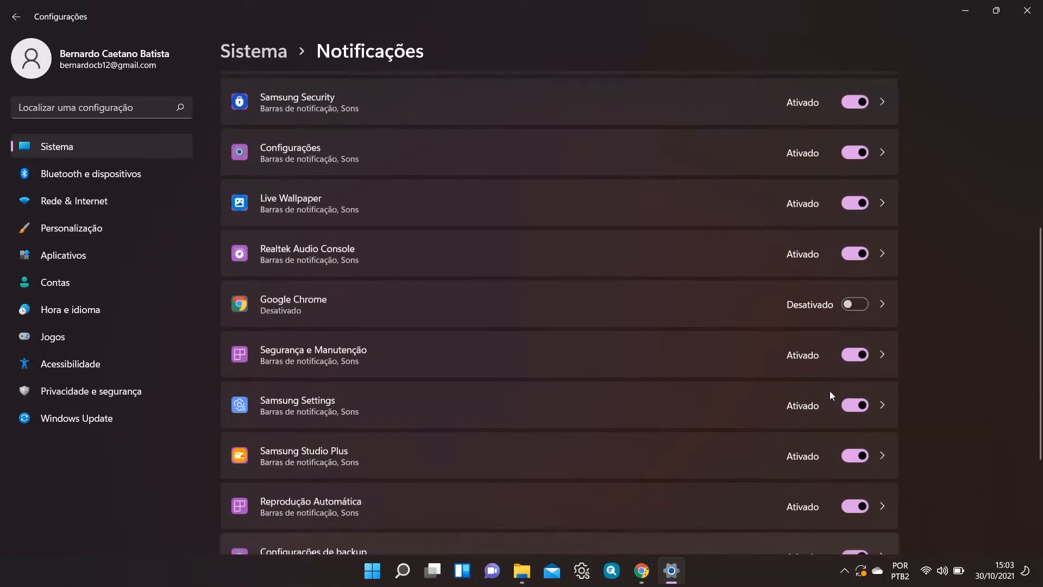
scroll(815, 380, up, 5)
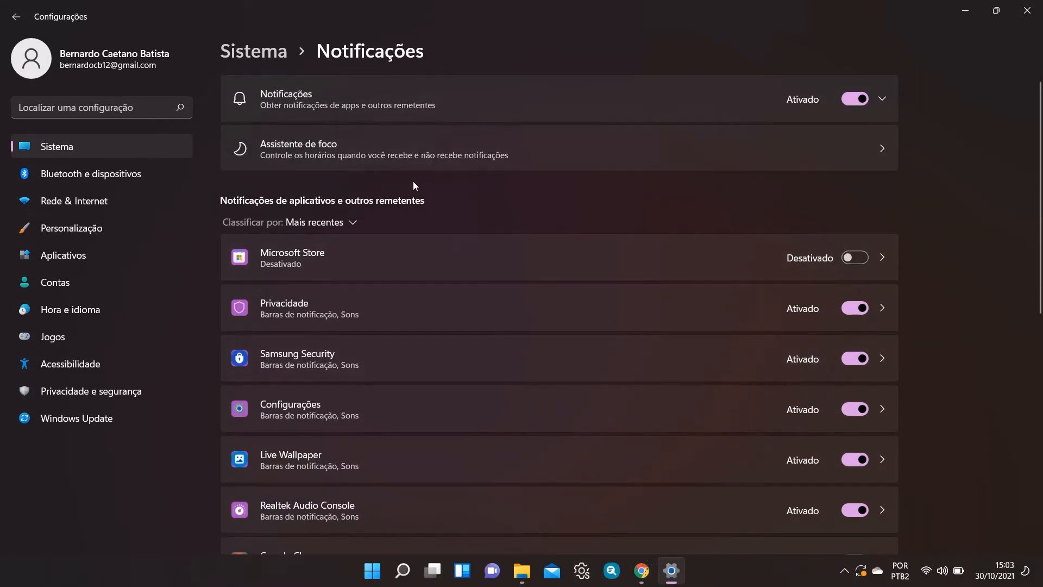
click(297, 148)
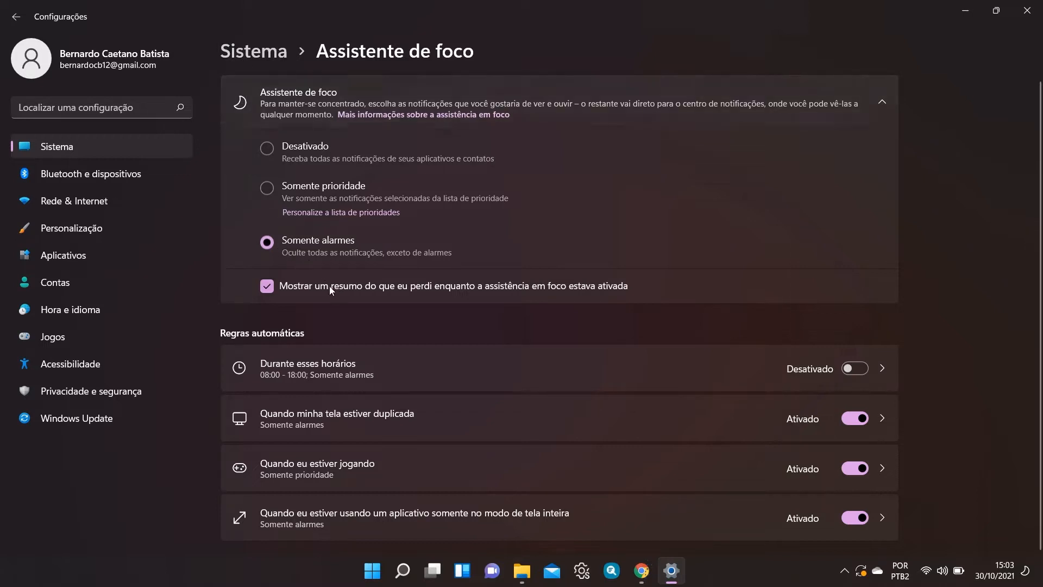
scroll(355, 330, down, 1)
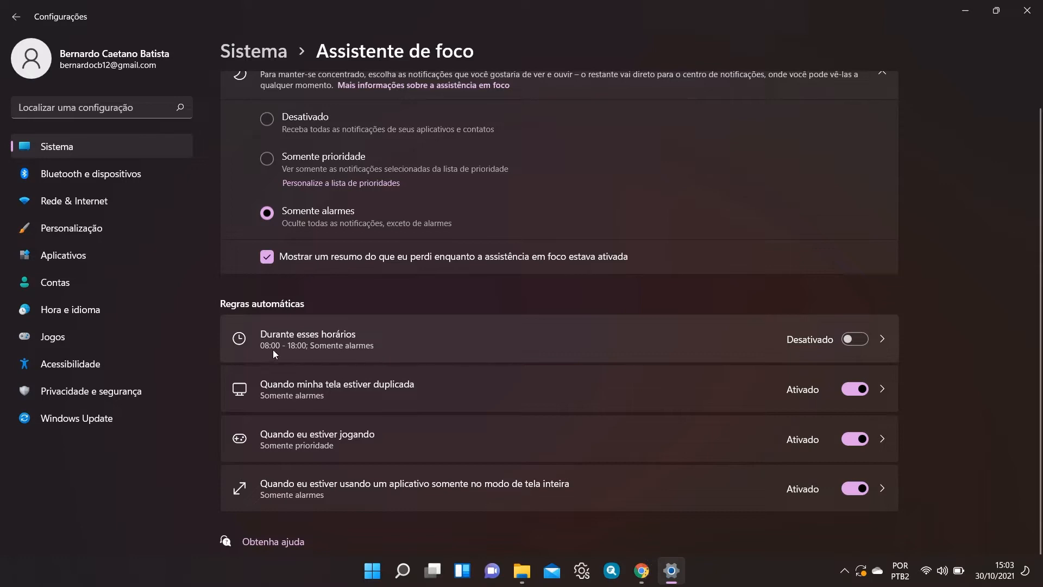
Turn on the automatic focus rule Durante esses horários and view its schedule settings.
click(861, 342)
click(426, 334)
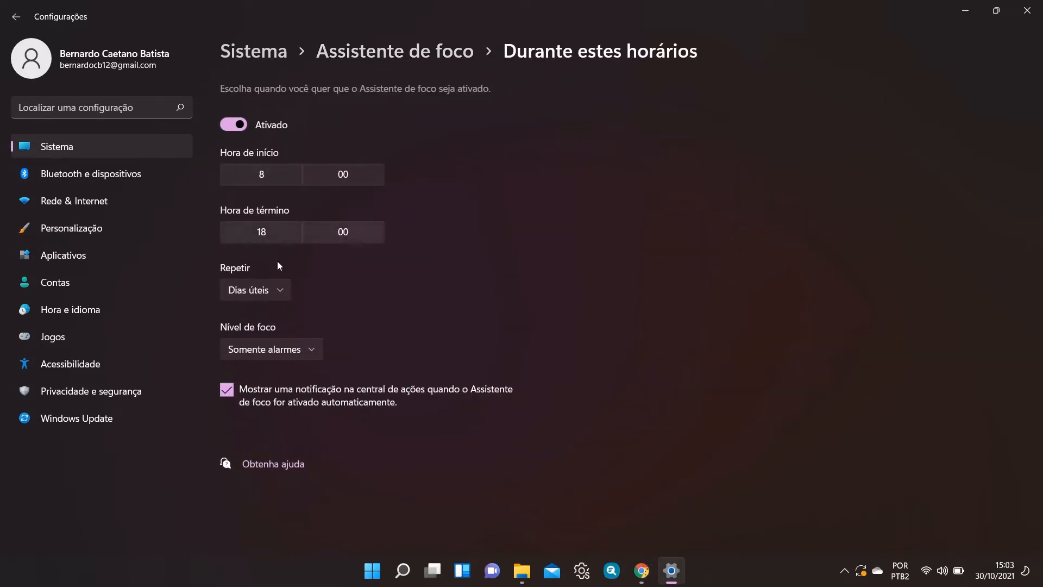
click(396, 55)
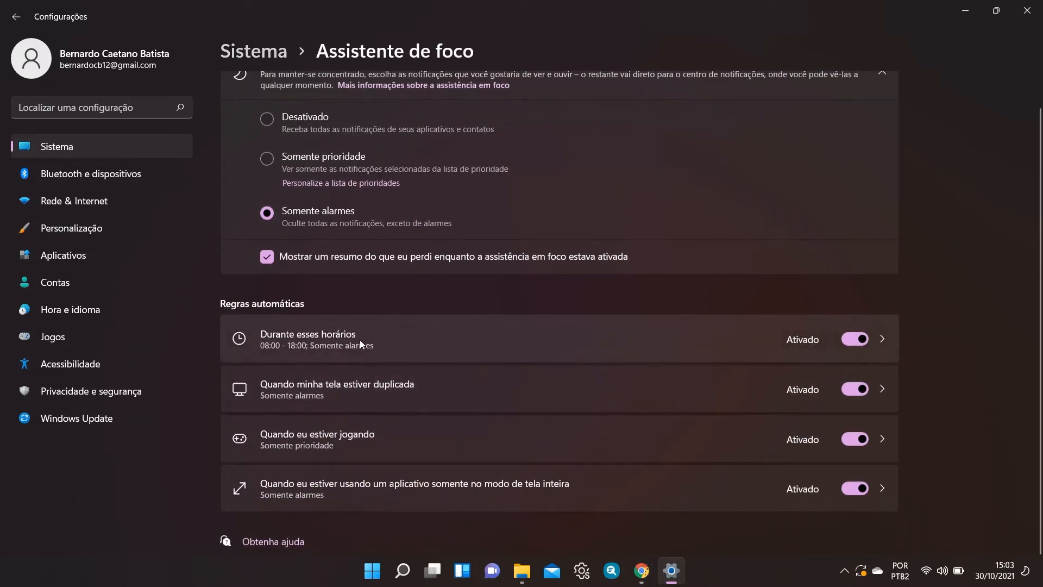
View Assistente de foco by way of the Notificações settings, and return to the Sistema overview.
click(263, 51)
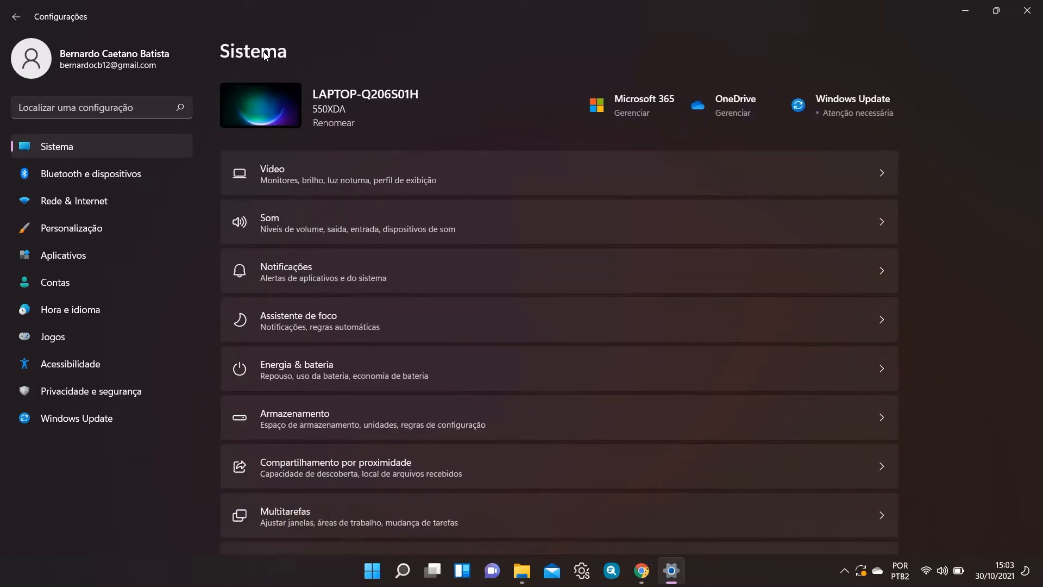
click(308, 273)
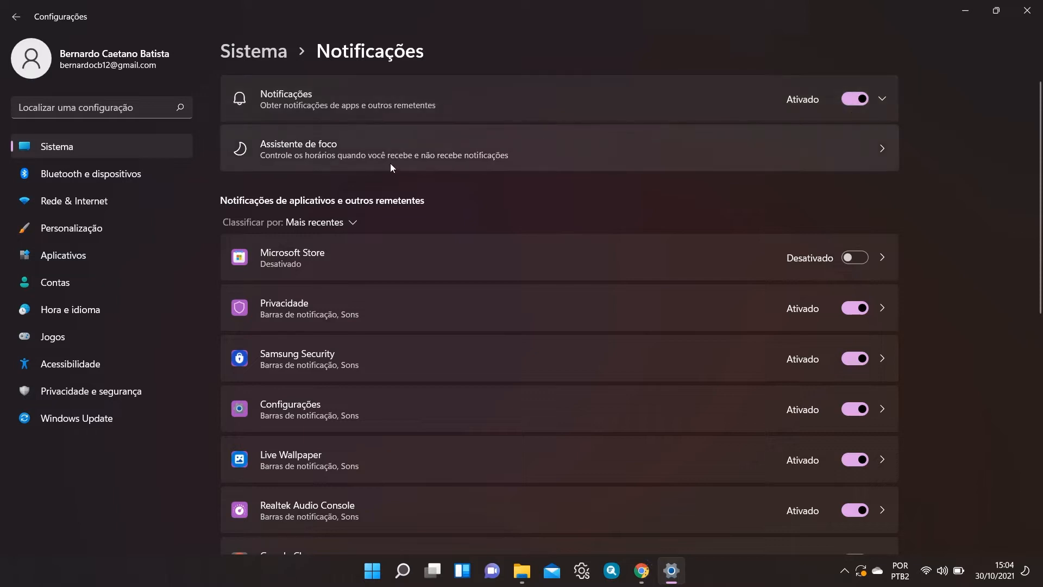
click(399, 151)
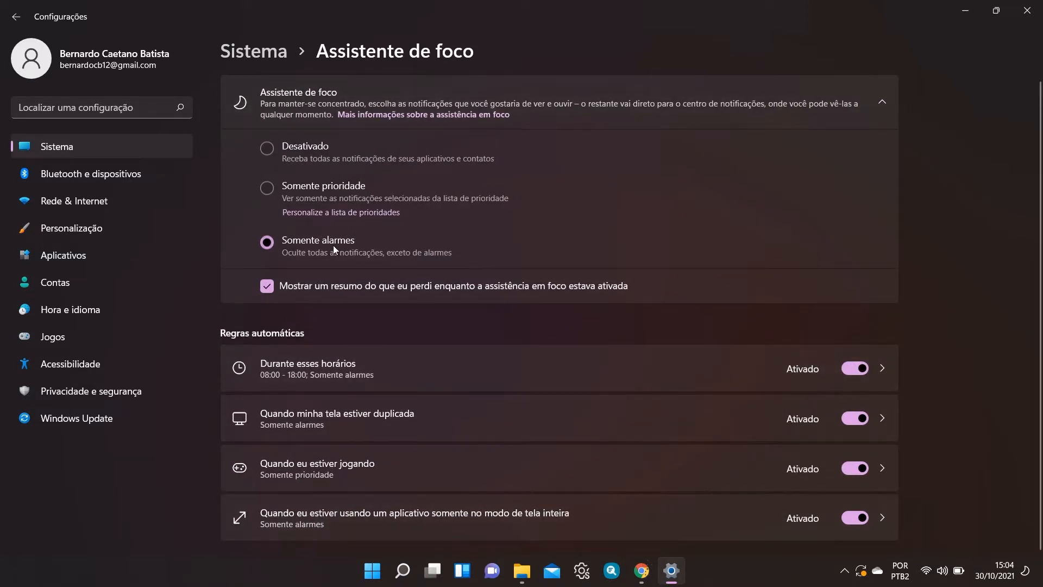
click(283, 51)
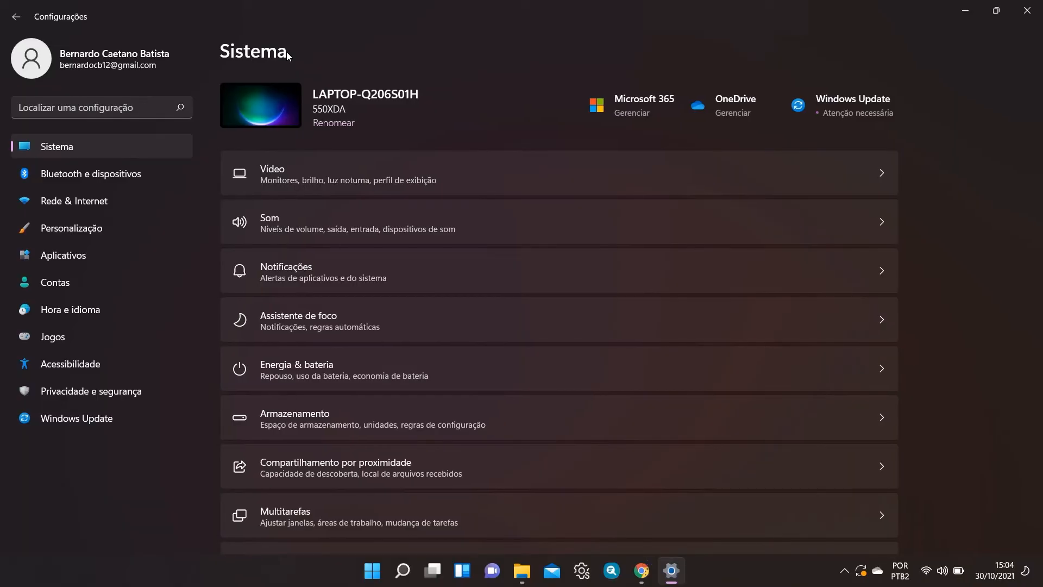
In Energia & bateria, set Modo de energia to Melhor desempenho and review the alternative modes without changing it.
click(333, 384)
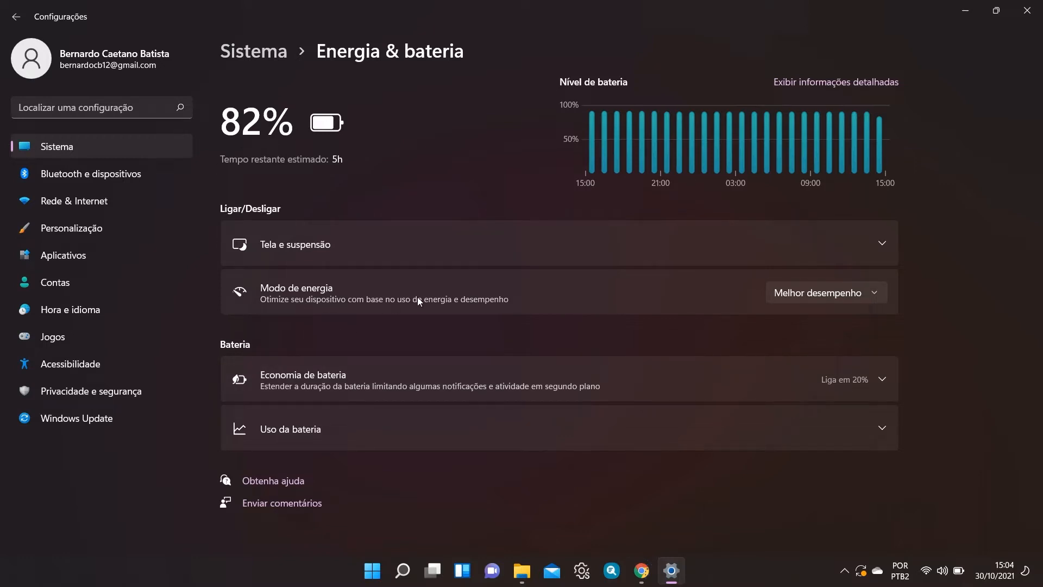
click(824, 293)
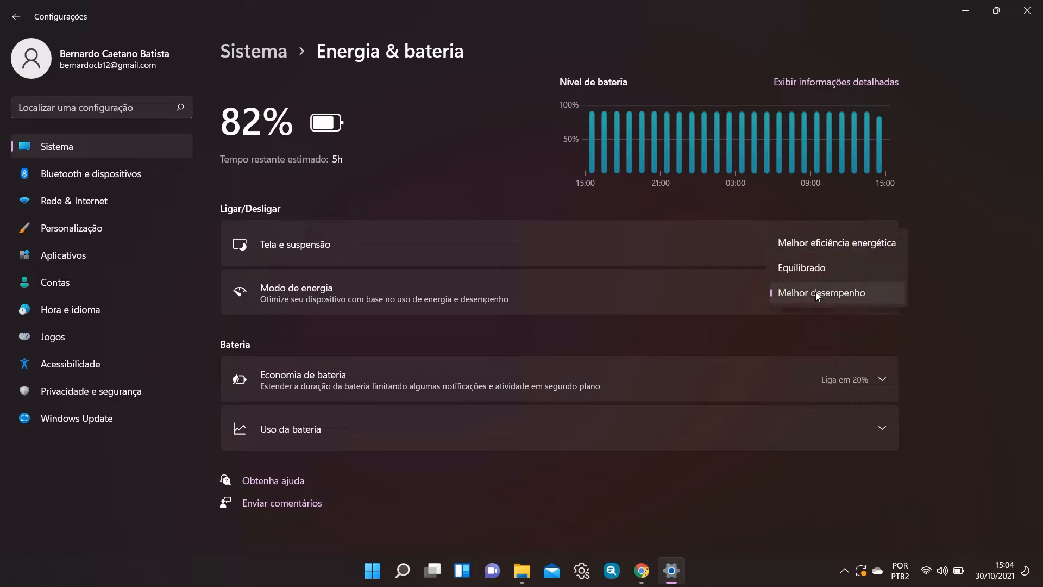
click(817, 293)
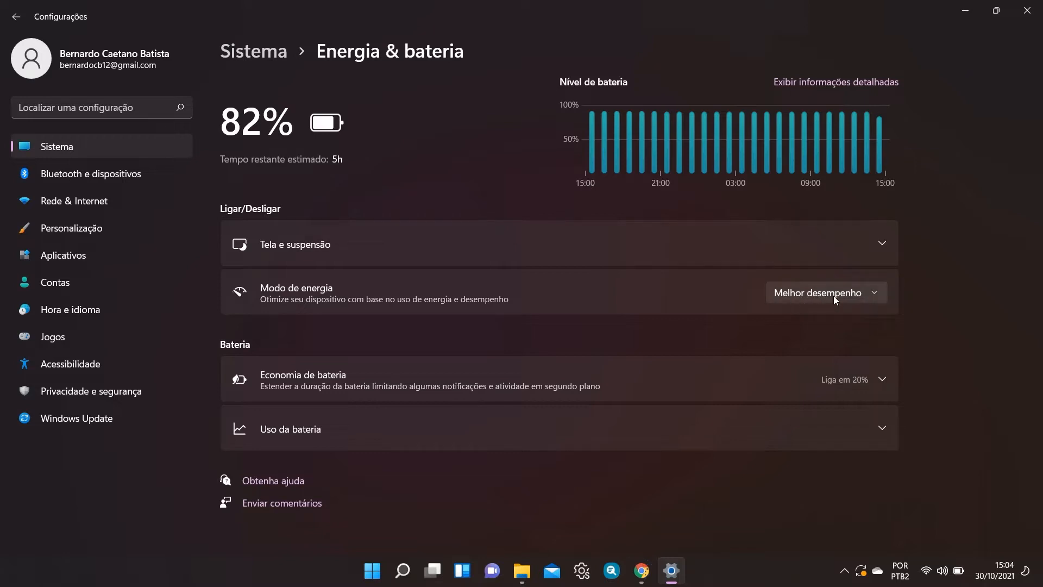
click(778, 299)
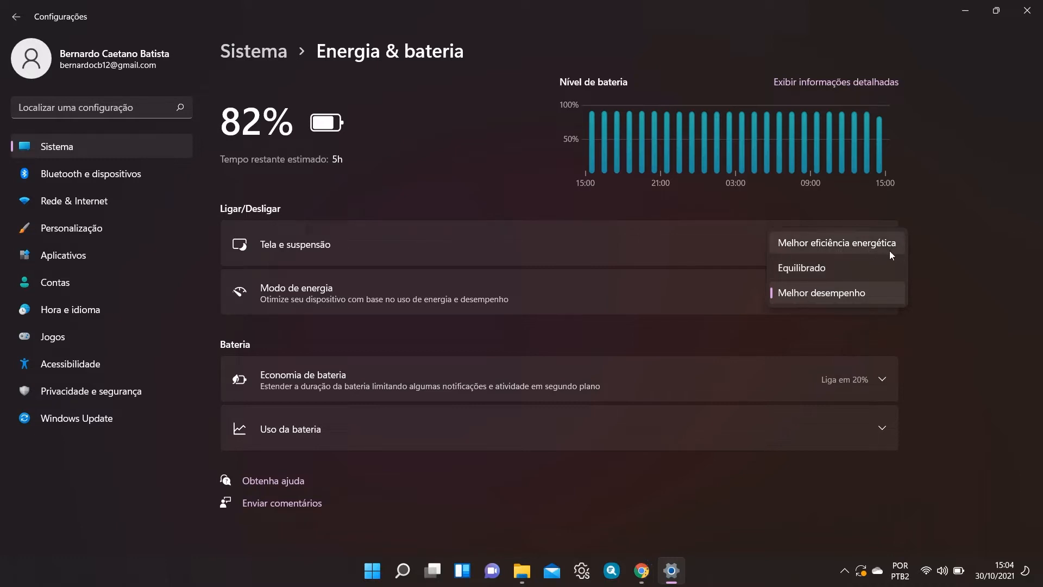
click(972, 256)
Examine the screen and sleep timeouts under Tela e suspensão and the Economia de bateria options.
click(883, 234)
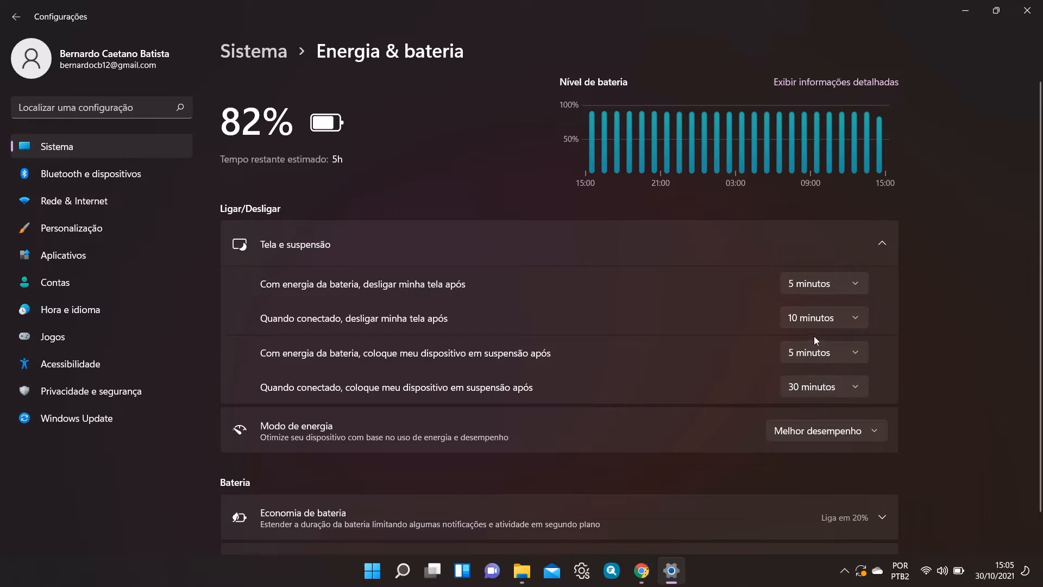
click(337, 245)
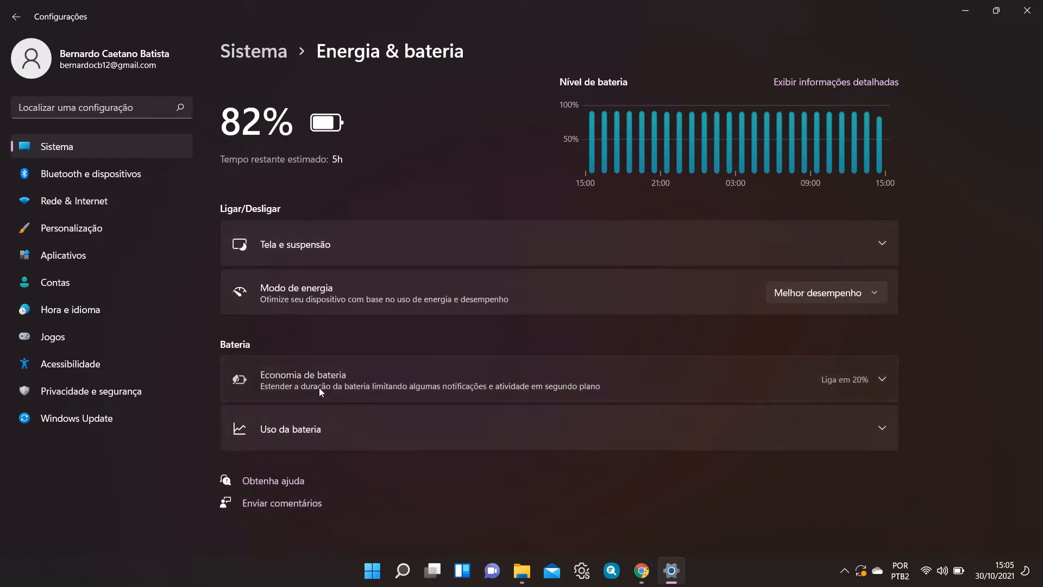
click(320, 387)
scroll(432, 441, down, 2)
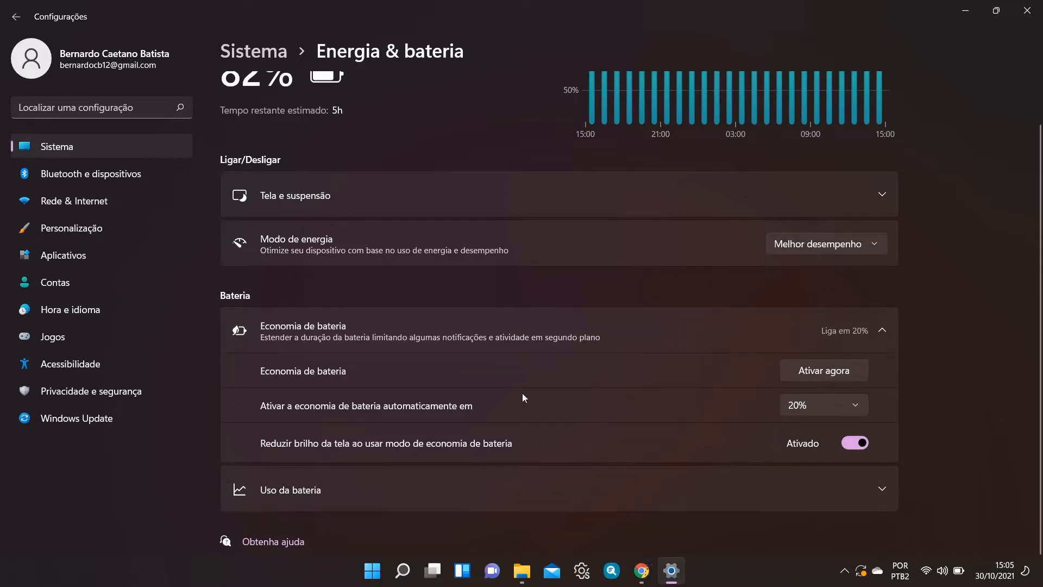
Open the Armazenamento settings and examine the cleanup options of Sentido de armazenamento.
click(262, 57)
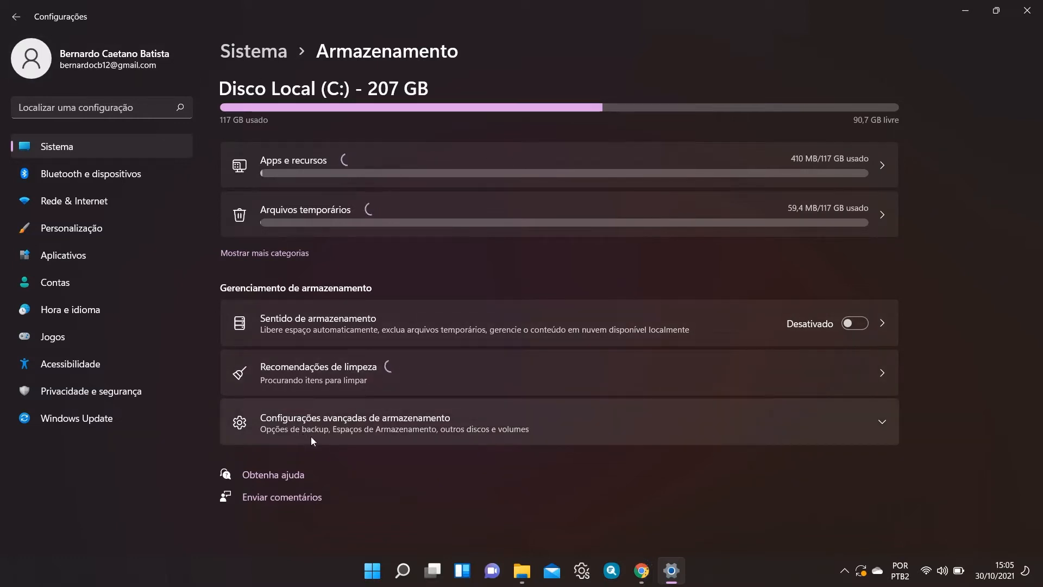
click(480, 327)
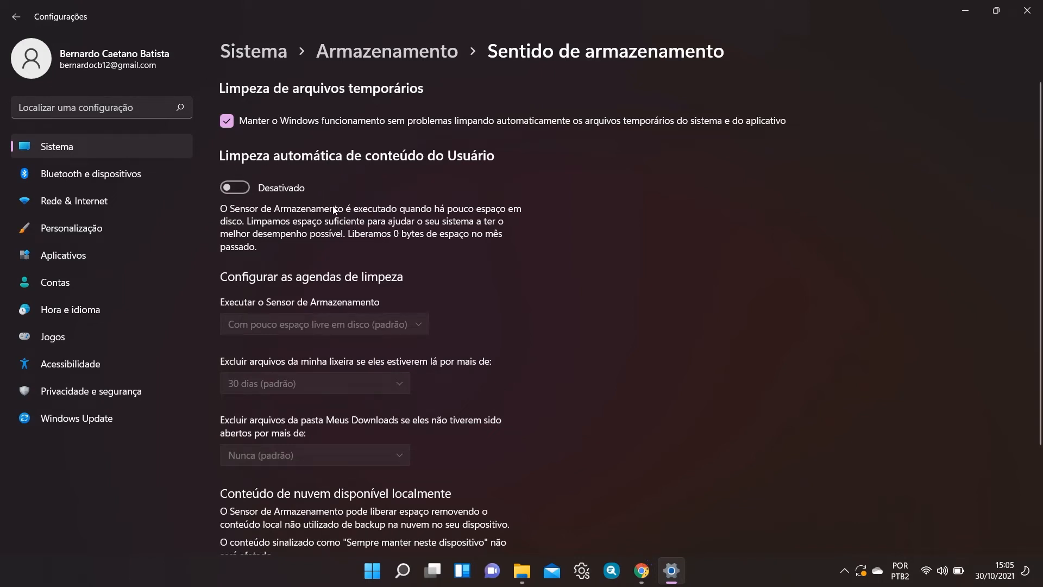
scroll(306, 384, down, 3)
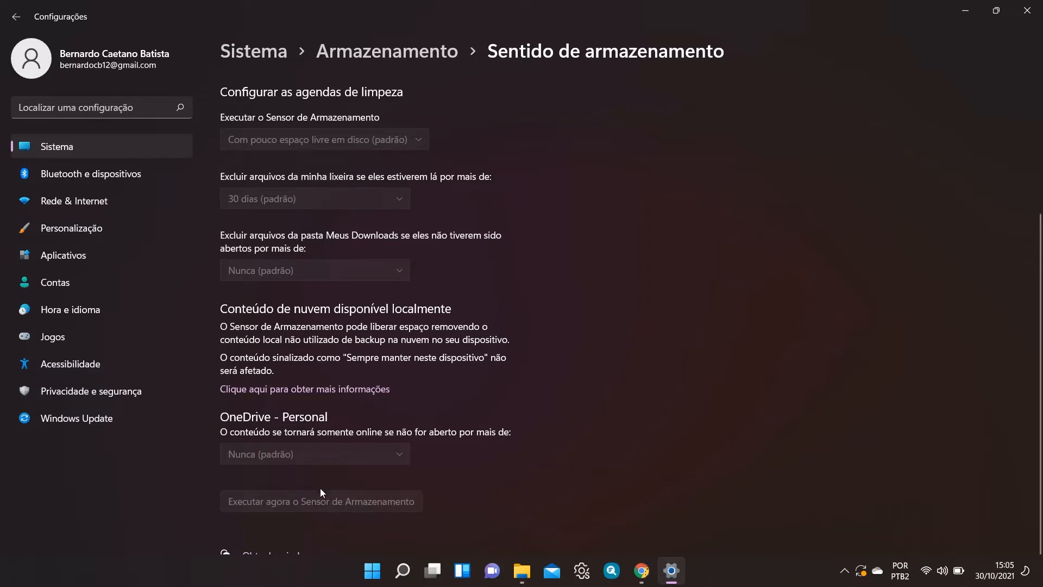
scroll(314, 486, up, 3)
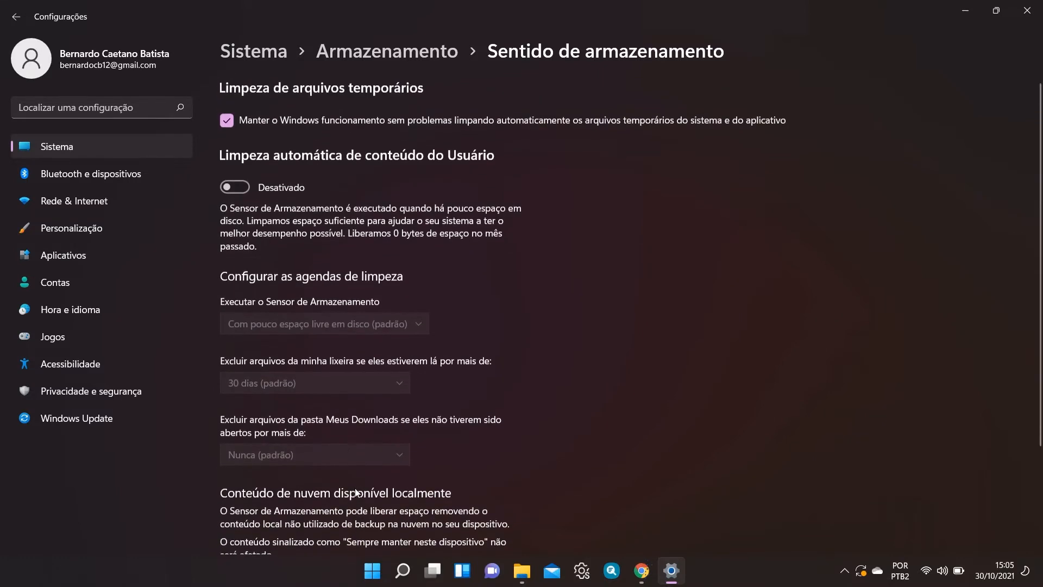
click(397, 60)
Examine Recomendações de limpeza, including large or unused files and cloud-synced files, and open Arquivos temporários.
click(412, 380)
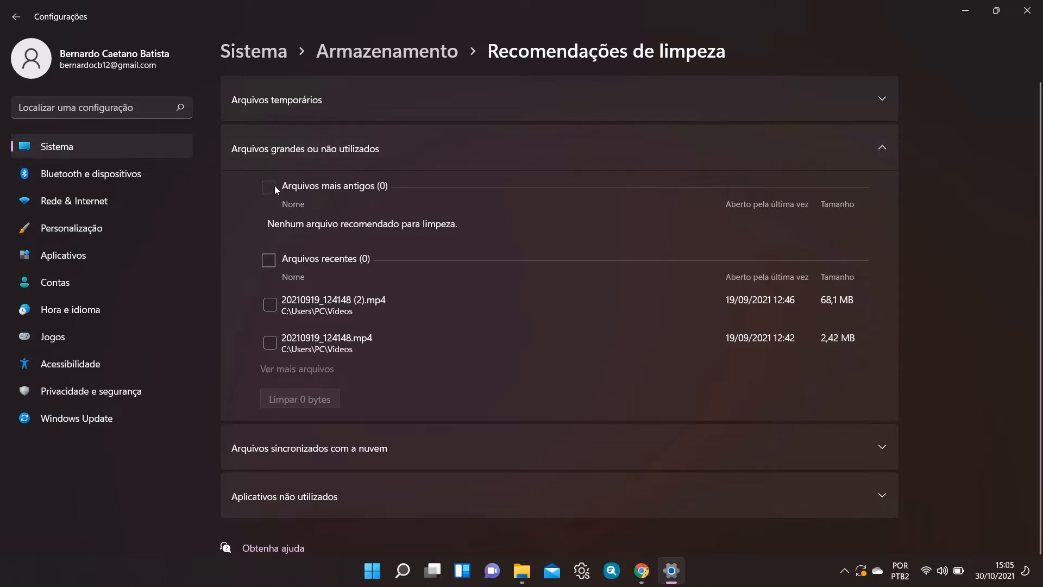
scroll(252, 288, down, 1)
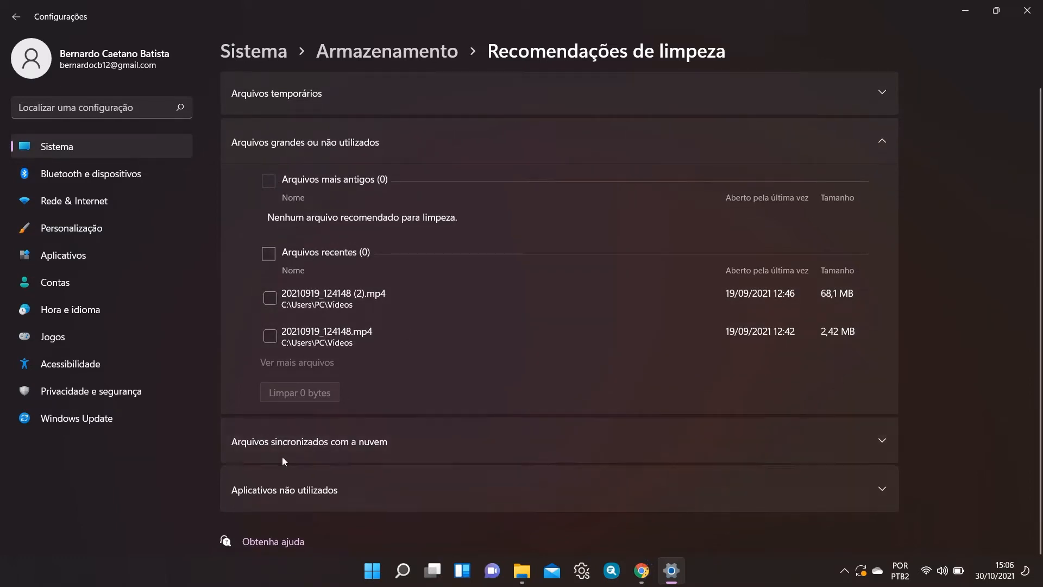
click(284, 441)
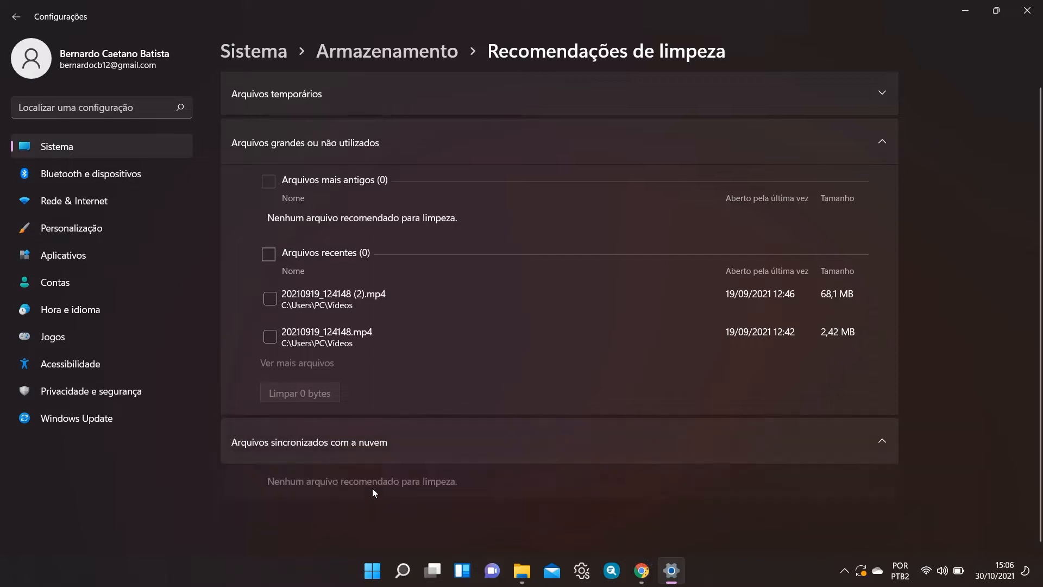
click(379, 58)
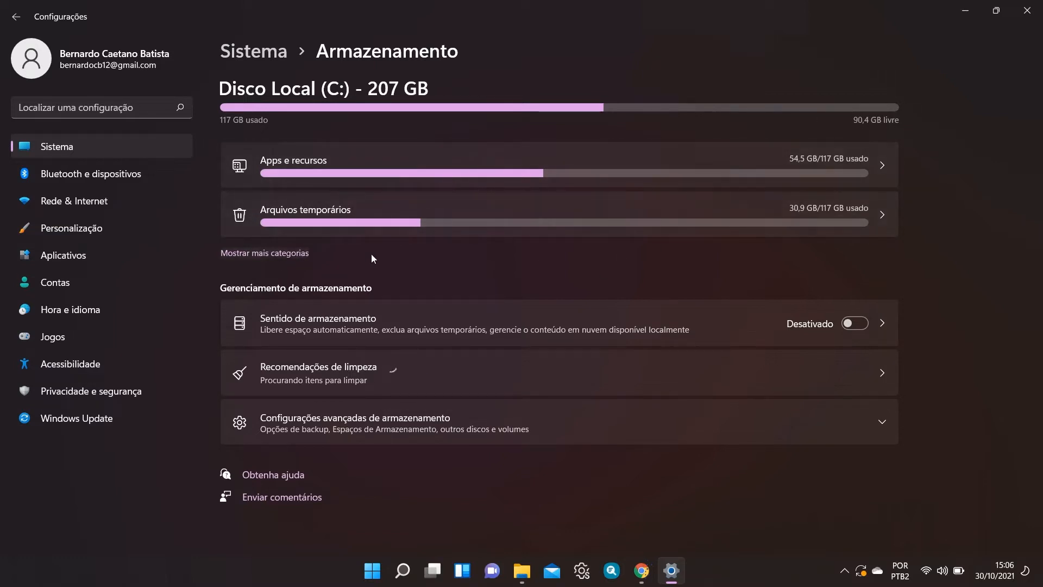
click(484, 222)
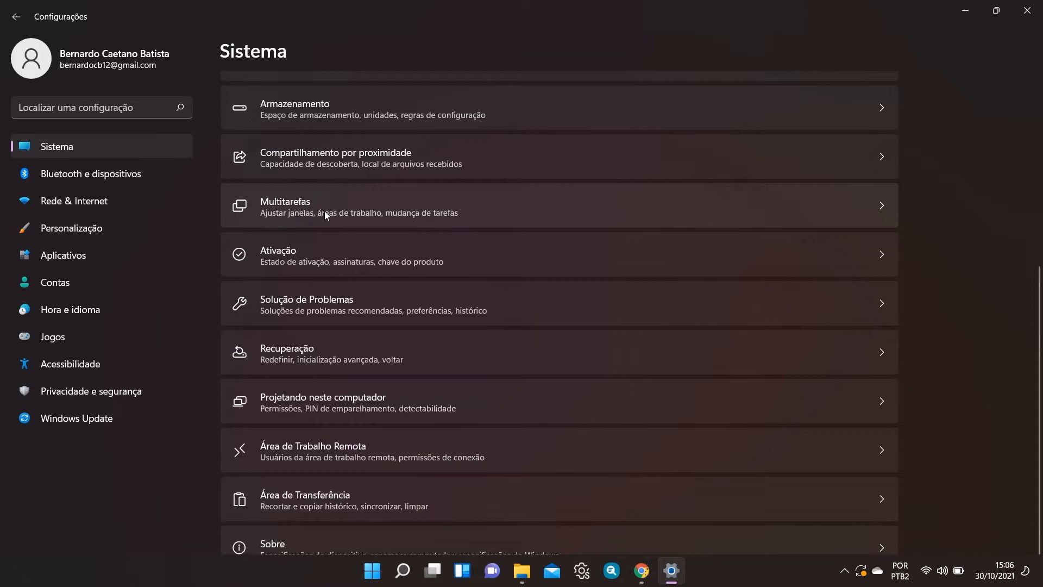
Open the Multitarefas settings and preview the open windows in the window switcher, returning to Configurações.
click(324, 210)
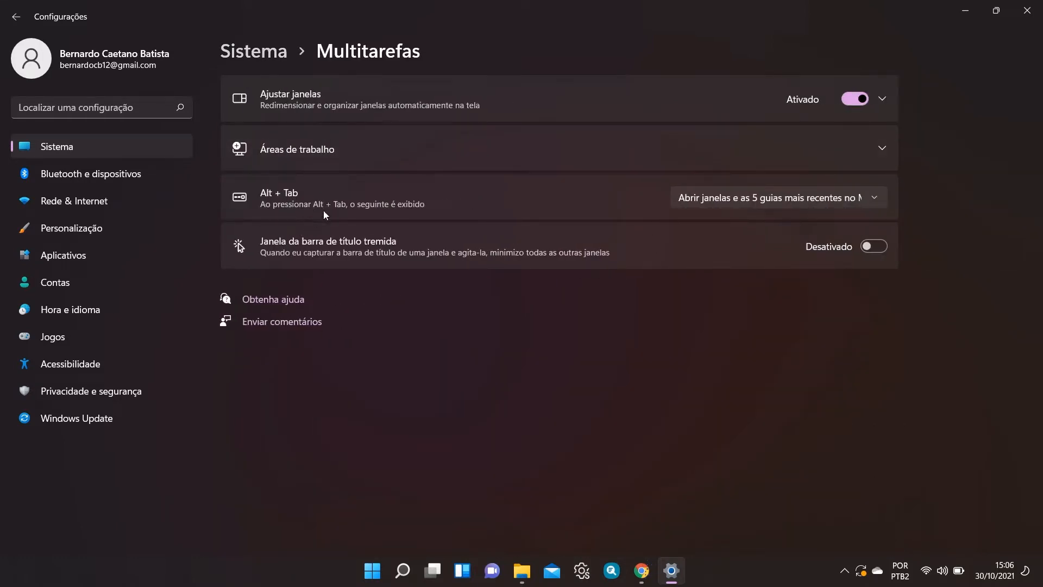
key(alt+Tab)
key(alt+Tab)
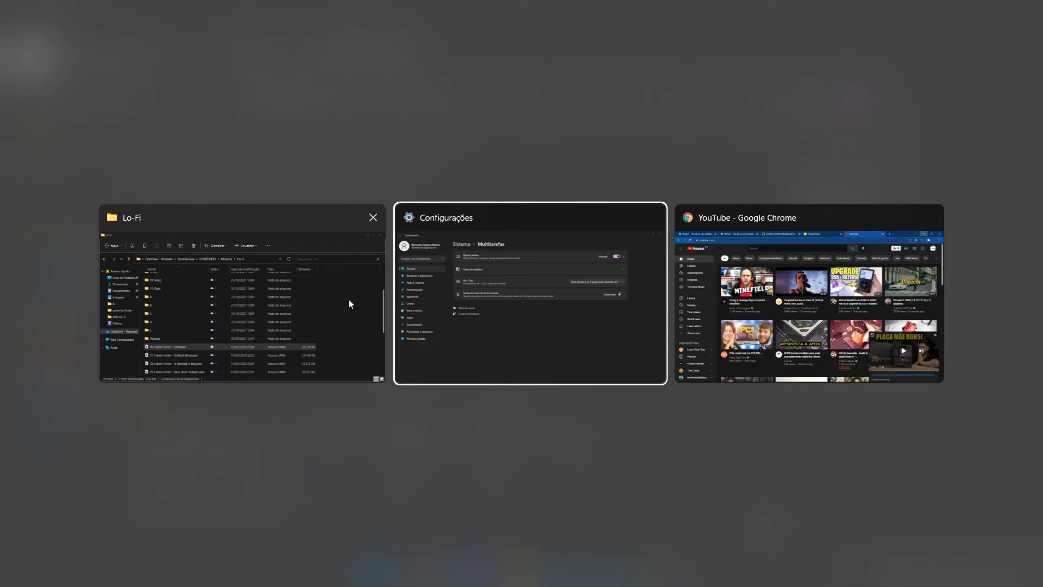
key(Tab)
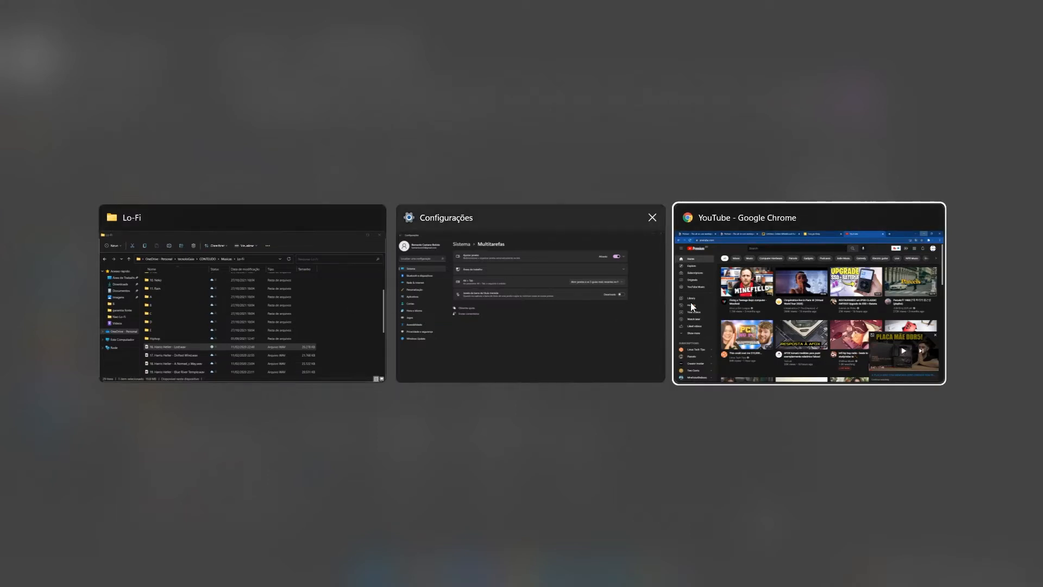
click(424, 282)
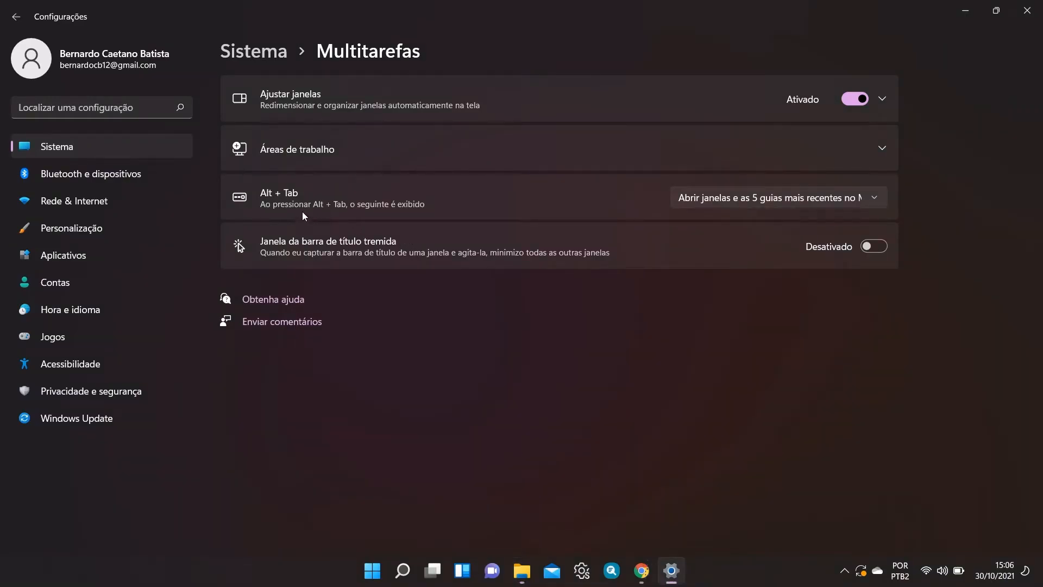
Set the Alt + Tab option to Janelas abertas somente and check the window switcher, returning to Configurações.
click(700, 201)
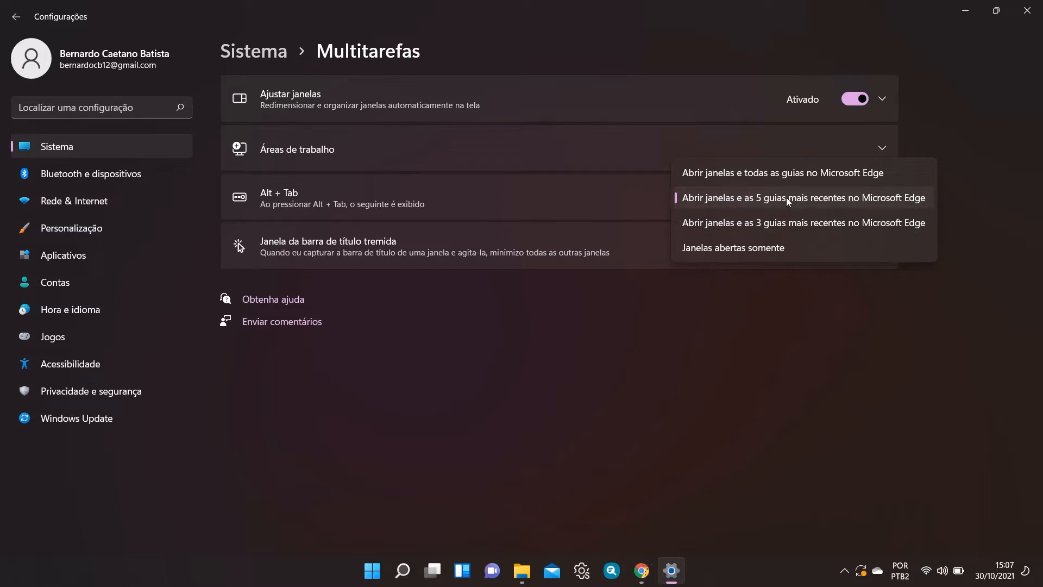
click(726, 249)
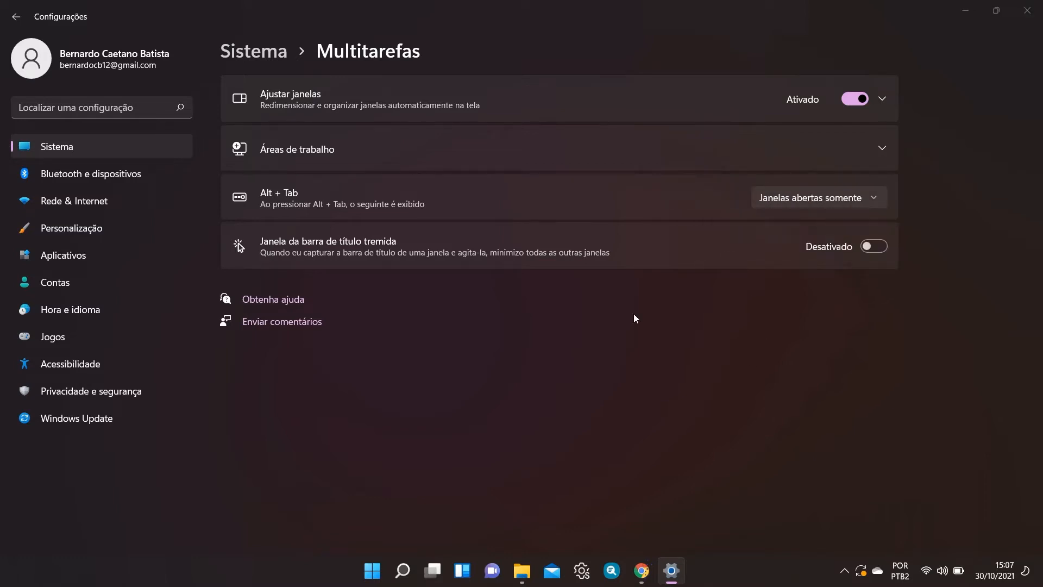
key(alt+Tab)
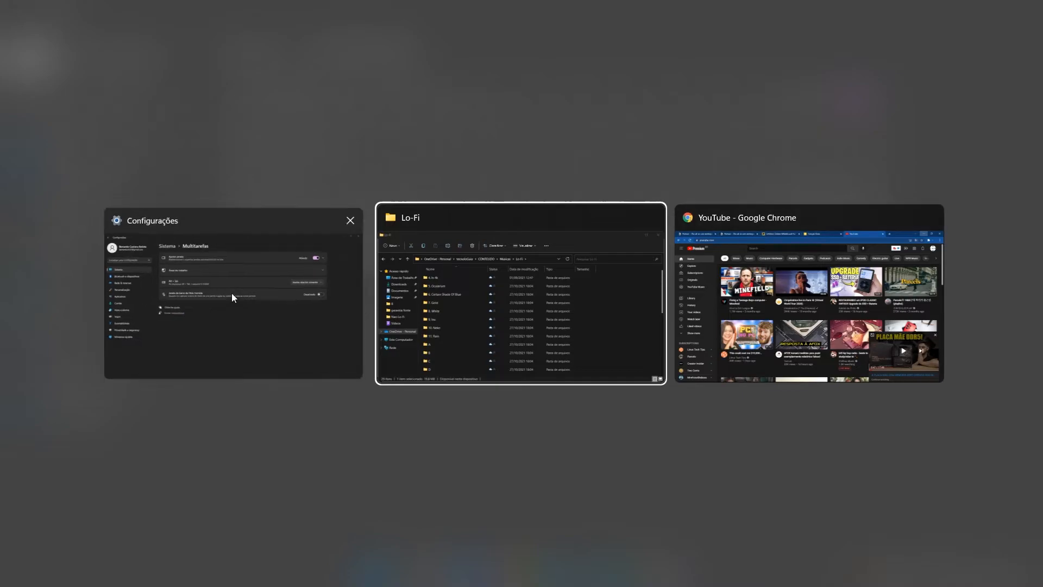
click(232, 292)
Open the Ativação settings and examine Estado da ativação and Atualize sua edição do Windows.
click(253, 51)
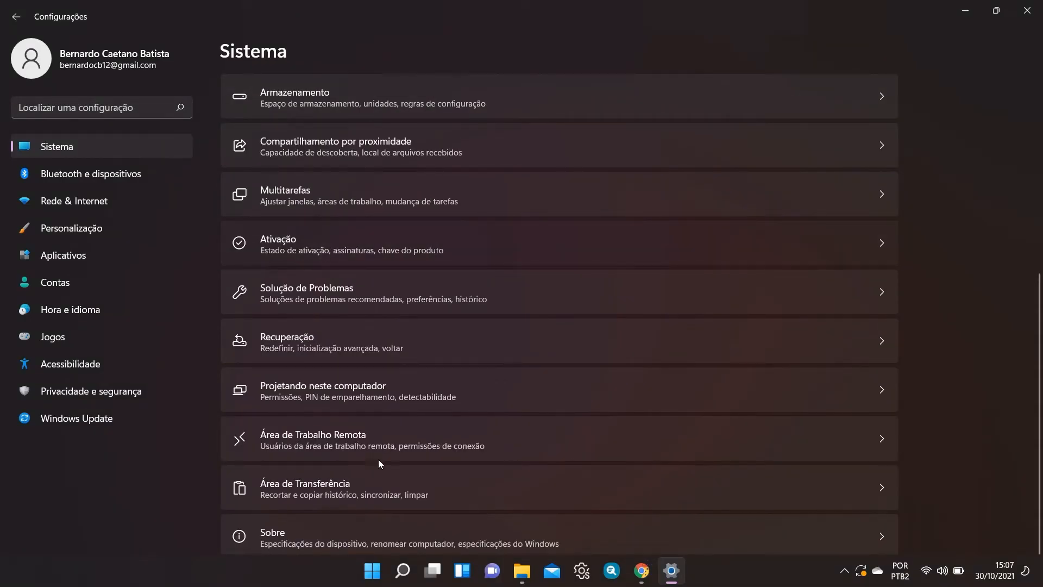
click(270, 246)
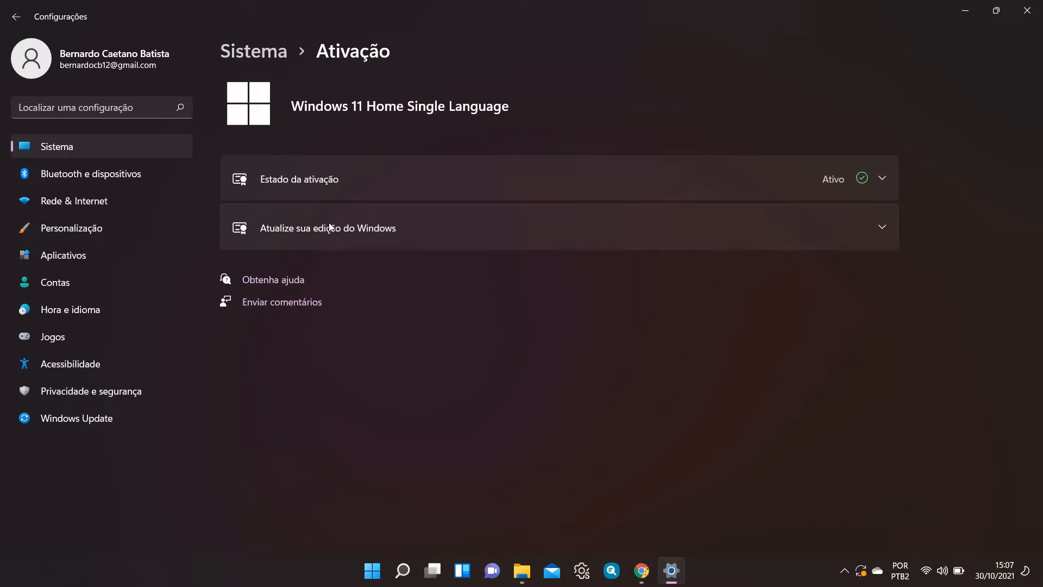
click(267, 174)
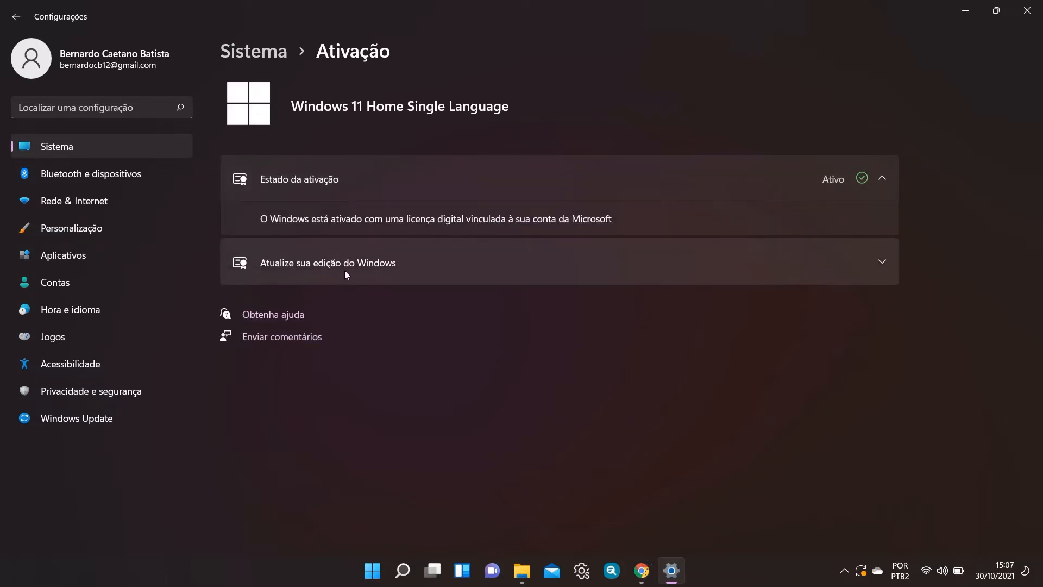
click(315, 278)
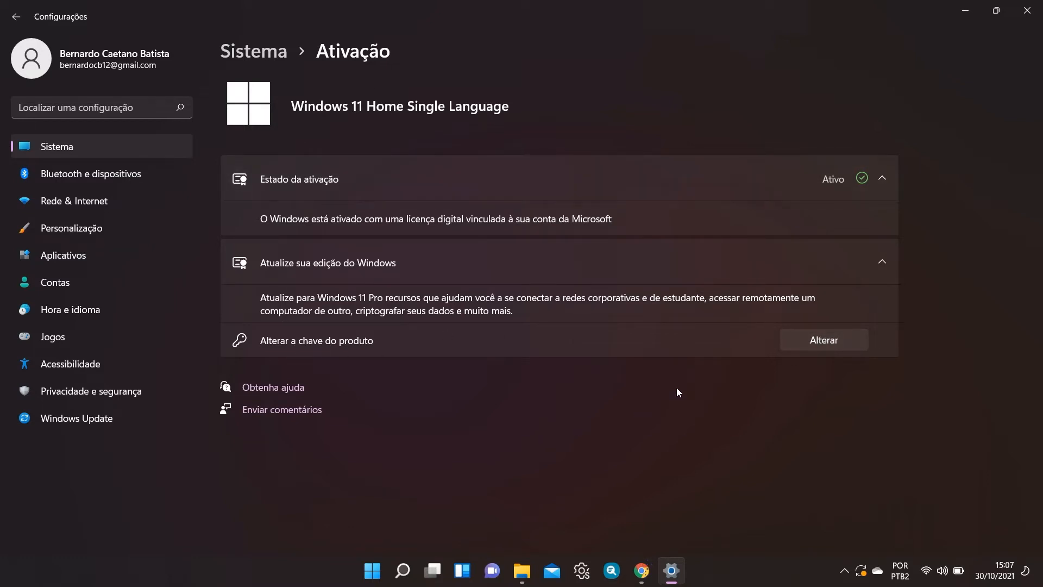
Leave Ativação and open the Solução de Problemas settings to view its options.
click(276, 54)
scroll(357, 416, down, 5)
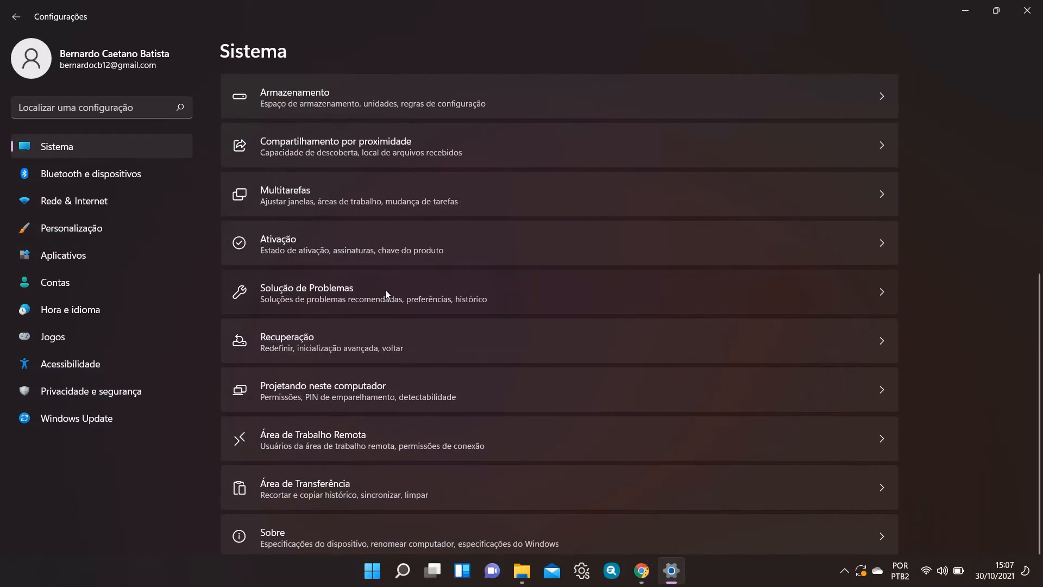
click(386, 289)
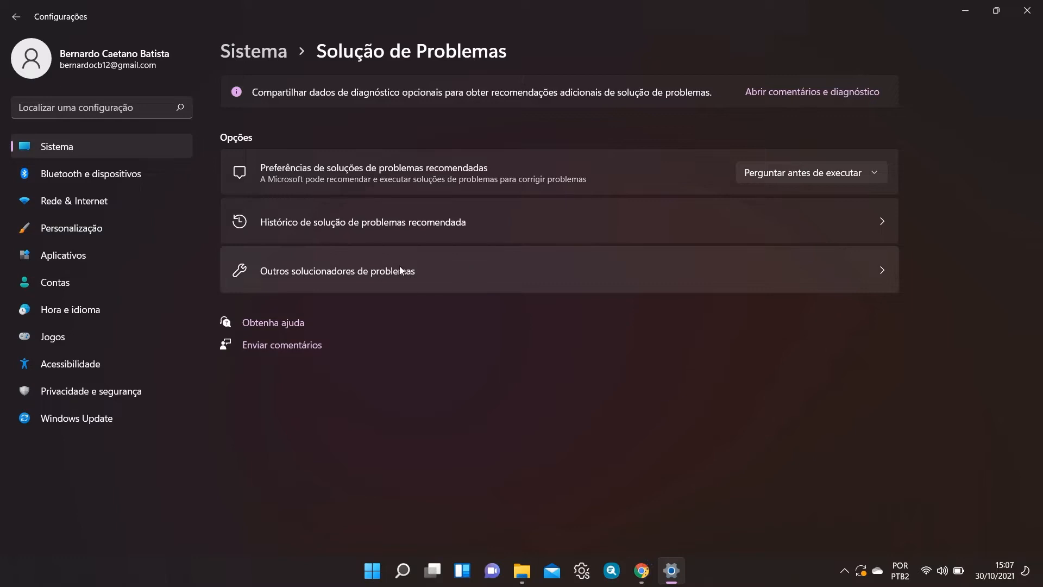
Open Outros solucionadores de problemas, review the available troubleshooters, and return to Solução de Problemas.
click(309, 273)
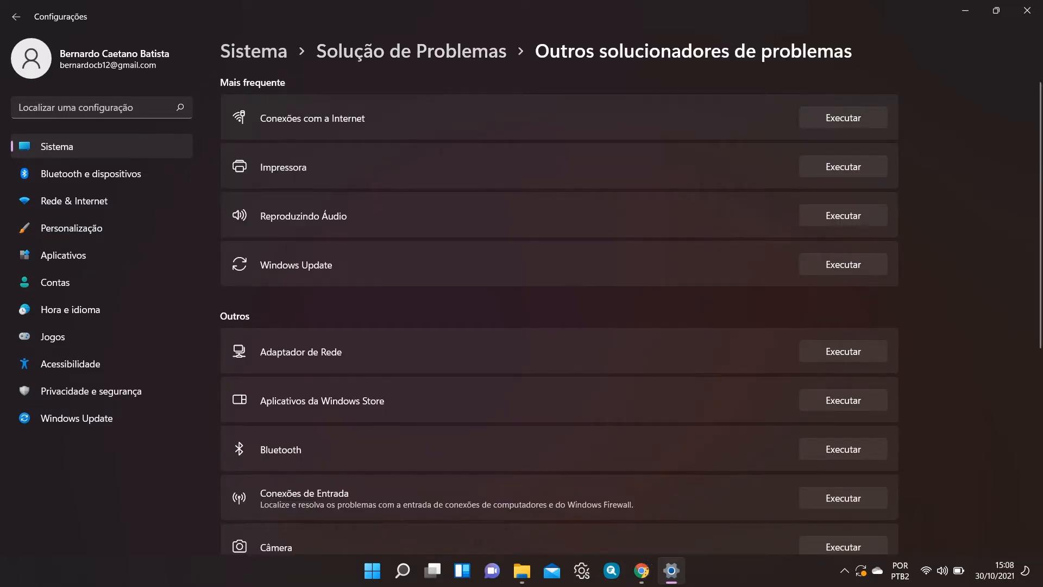
scroll(808, 249, down, 7)
scroll(641, 139, up, 7)
click(368, 50)
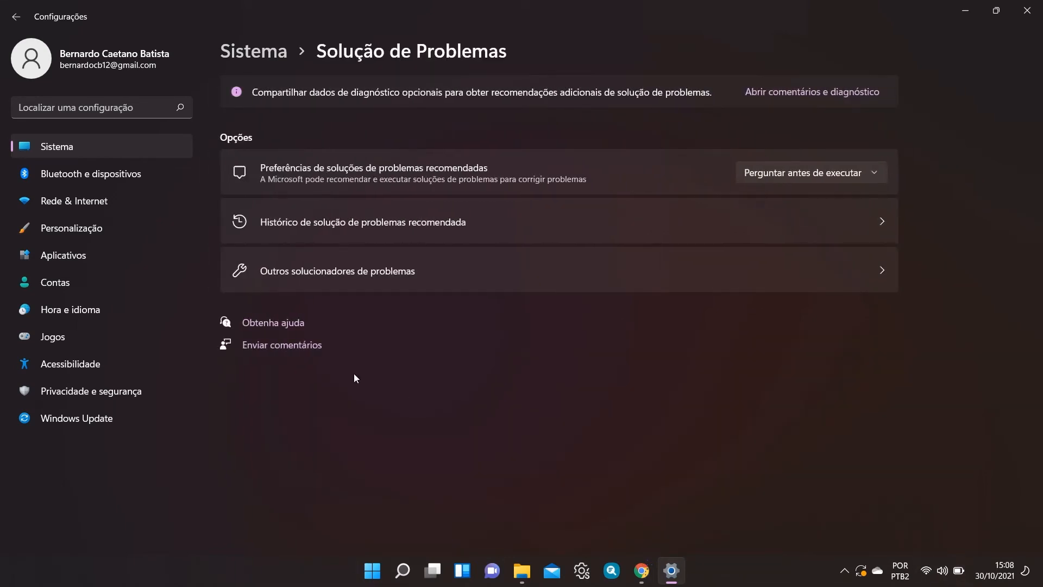
Return to the Sistema settings and open the Recuperação page.
click(253, 51)
scroll(414, 248, down, 5)
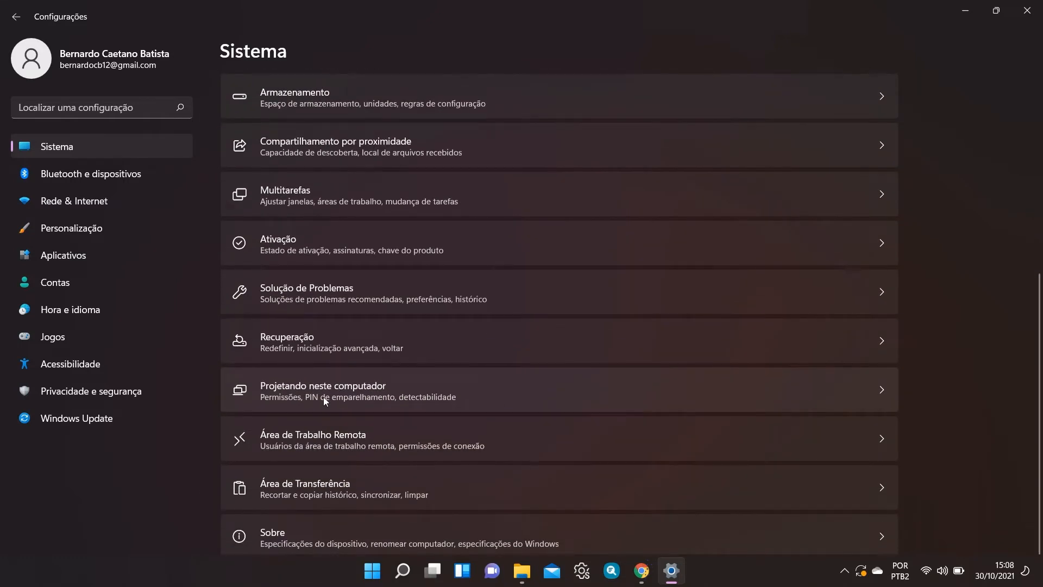
click(311, 343)
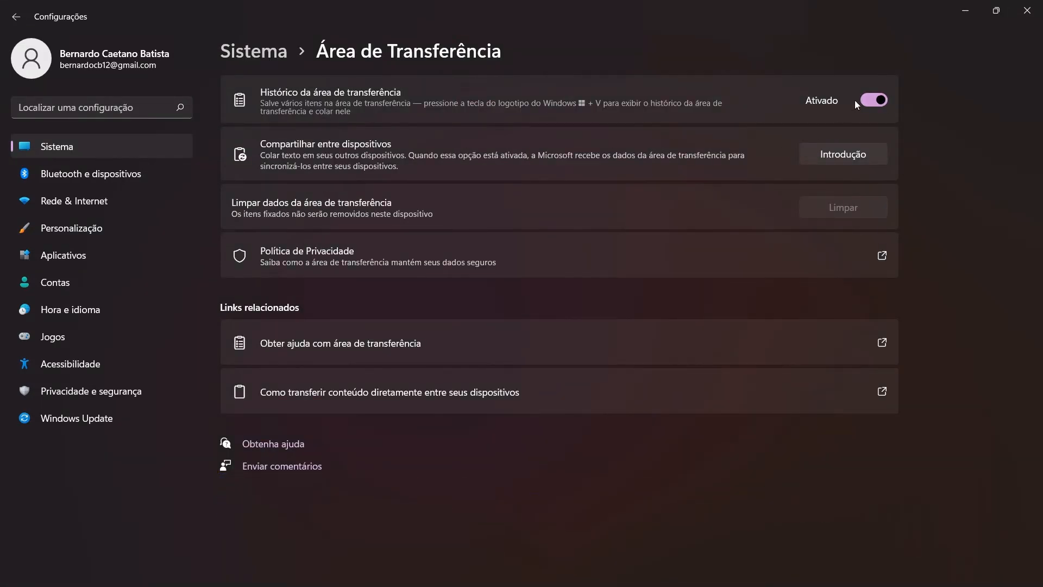
Switch Histórico da área de transferência off and back on.
click(871, 101)
click(878, 103)
Switch to the Bloco de notas document with text and copy the lines copia 1, copia 2 and copia 3 separately.
key(alt+Tab)
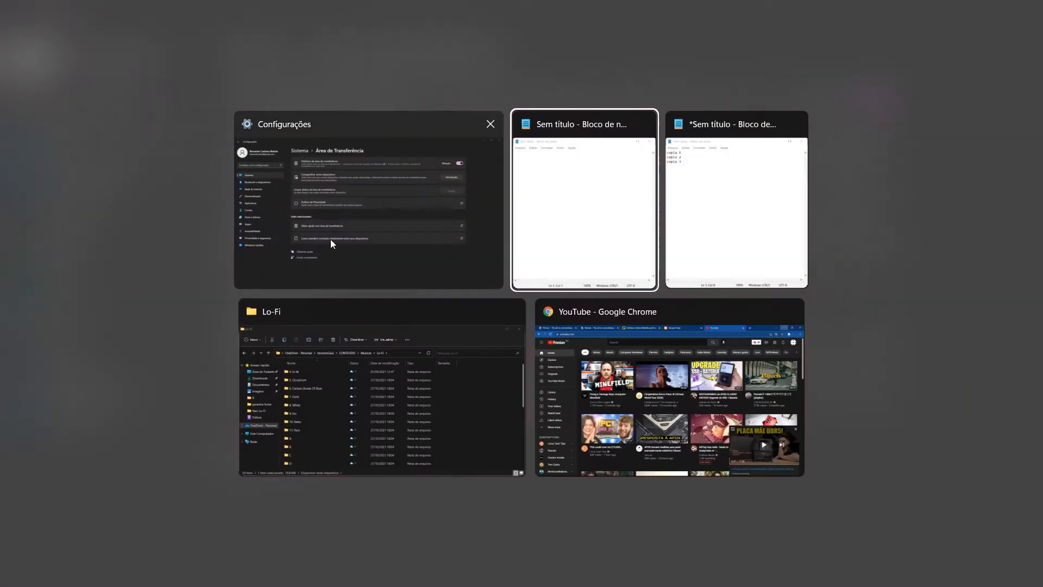
key(alt+Tab)
click(727, 237)
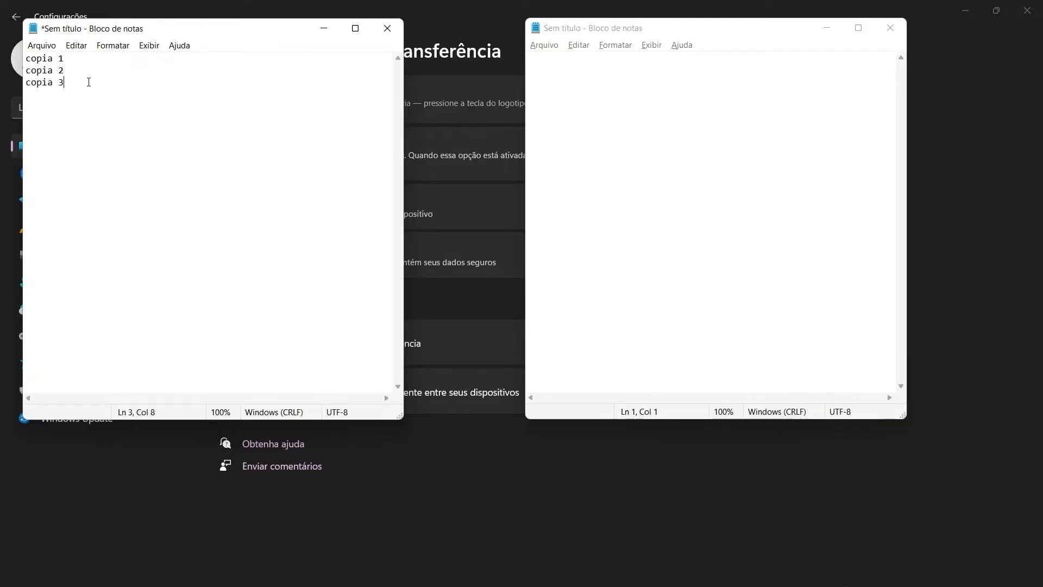
drag(69, 62, 16, 60)
key(ctrl+c)
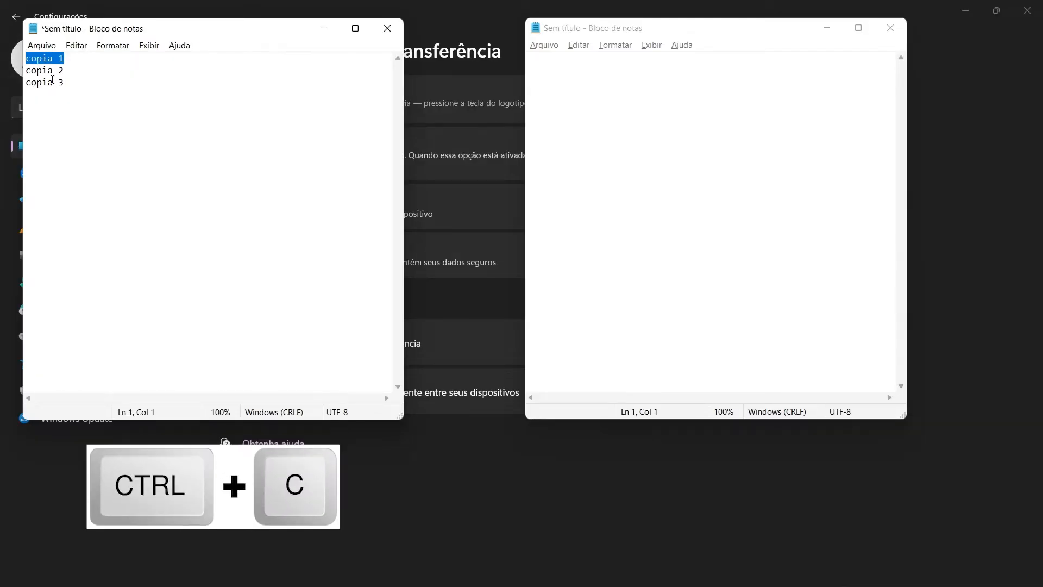
drag(66, 84, 25, 83)
drag(66, 71, 23, 84)
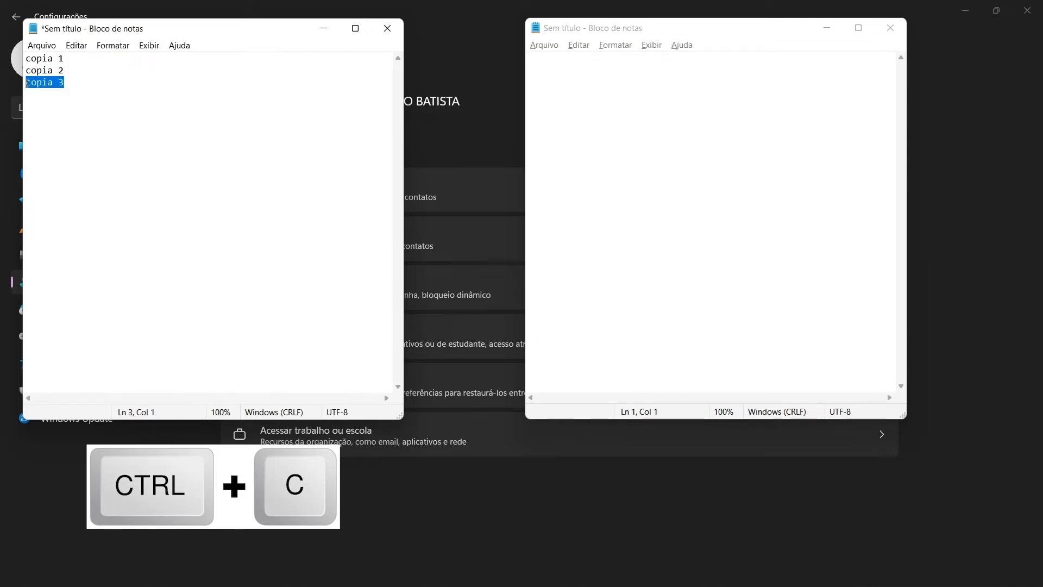
key(ctrl+c)
Paste copia 2, copia 3 and copia 1 from the clipboard history into the empty Bloco de notas document, and return to Configurações.
click(581, 46)
click(553, 65)
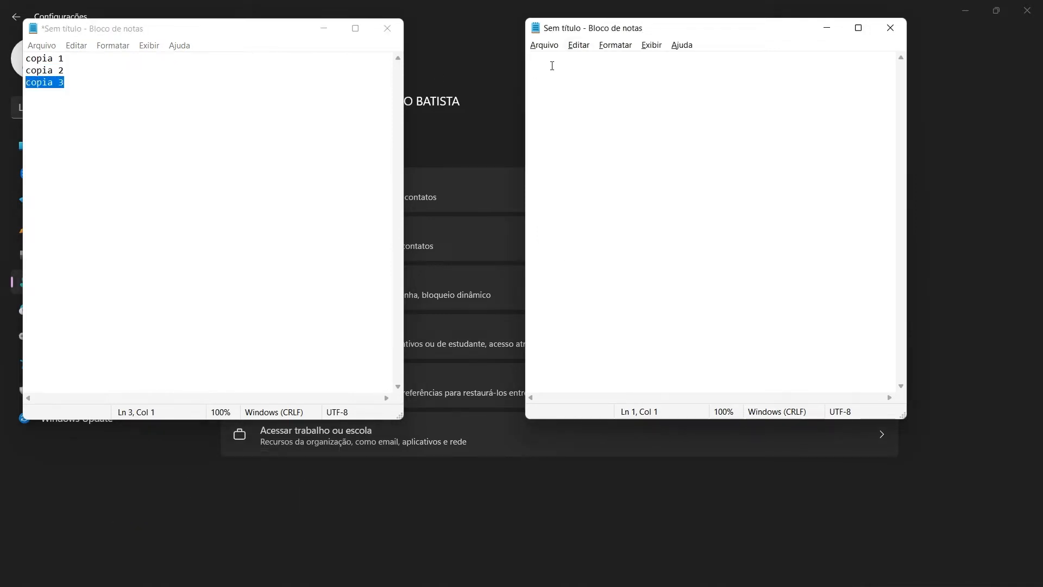
key(super+v)
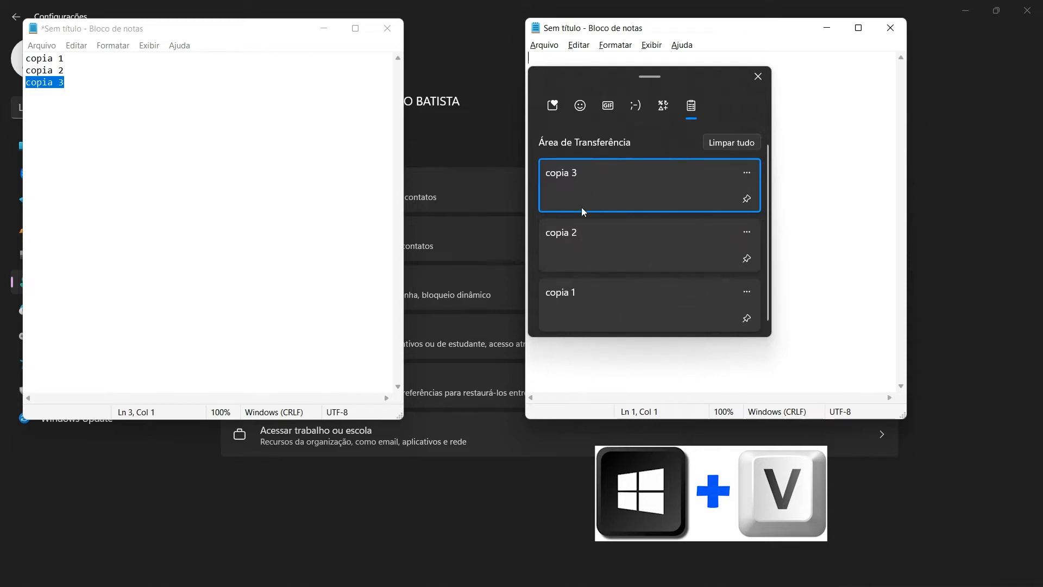
click(587, 252)
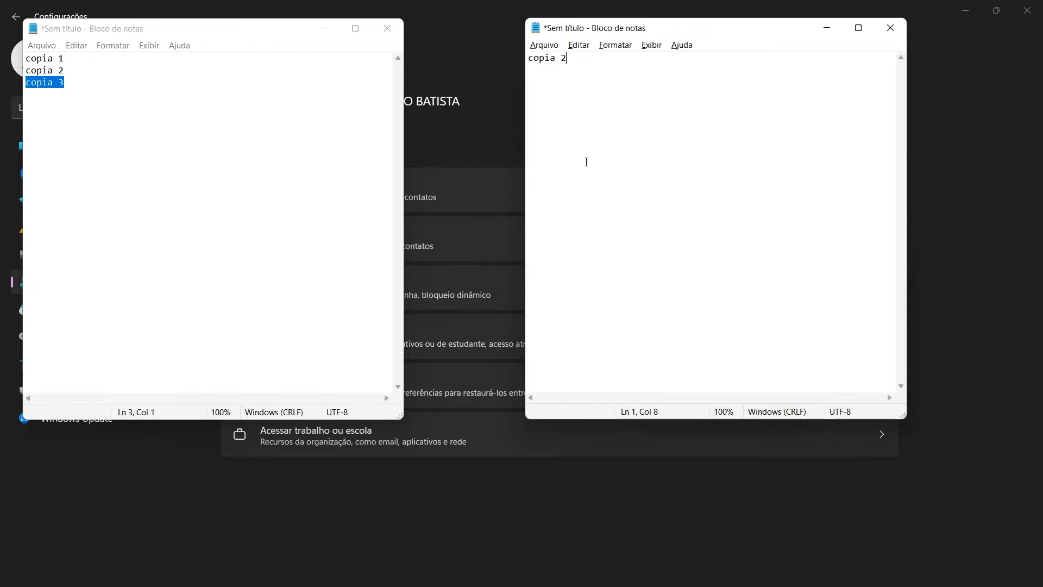
key(Return)
key(super+v)
click(565, 175)
key(super+v)
click(613, 339)
click(424, 535)
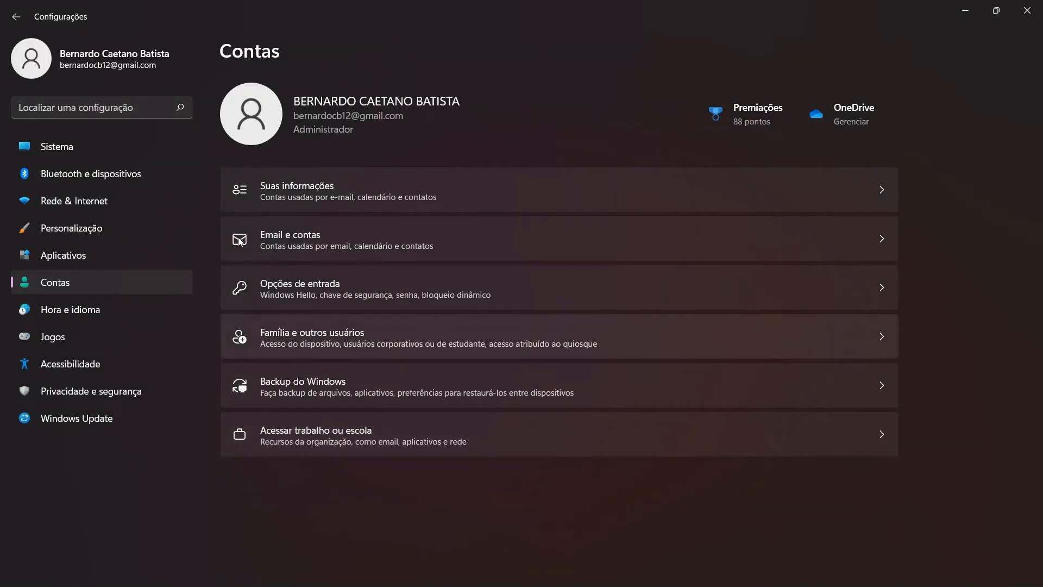
Show the clipboard history for the Configurações search field and dismiss it without pasting.
click(101, 107)
key(super+v)
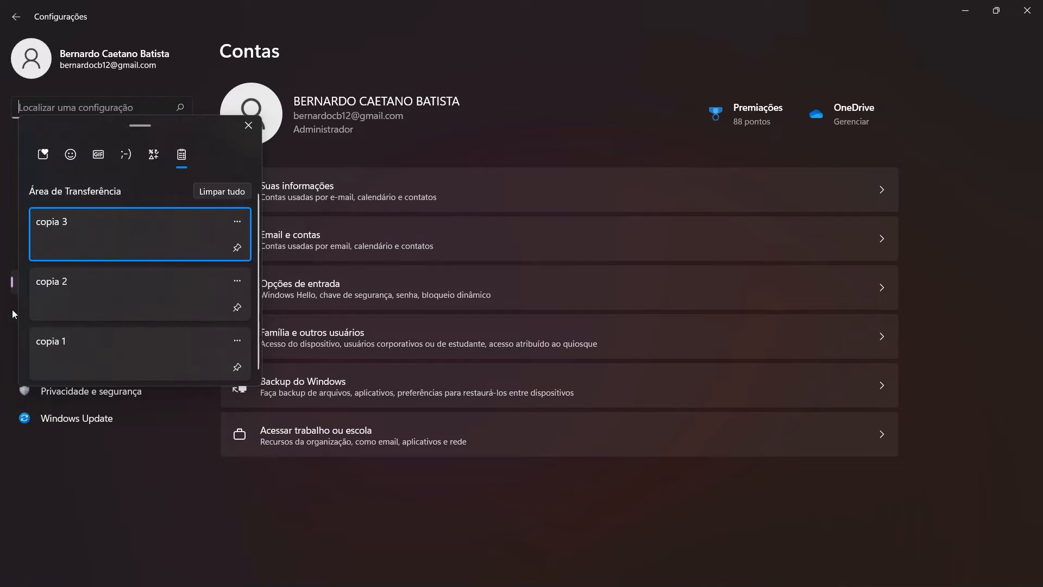
click(560, 150)
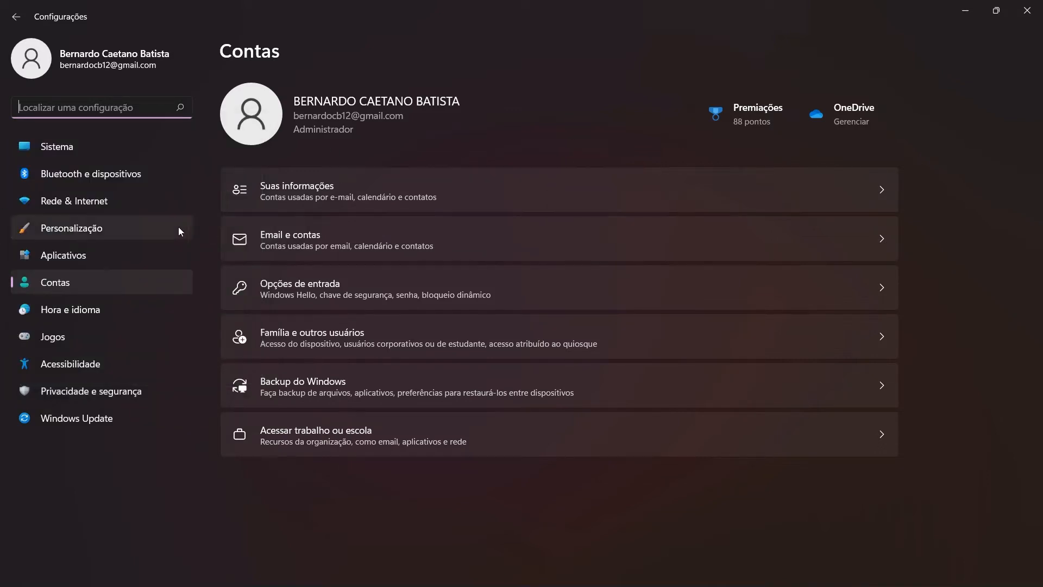
Open the Sobre page under Sistema and examine the processor, installed RAM, Windows specifications and related settings.
click(81, 149)
scroll(346, 468, down, 6)
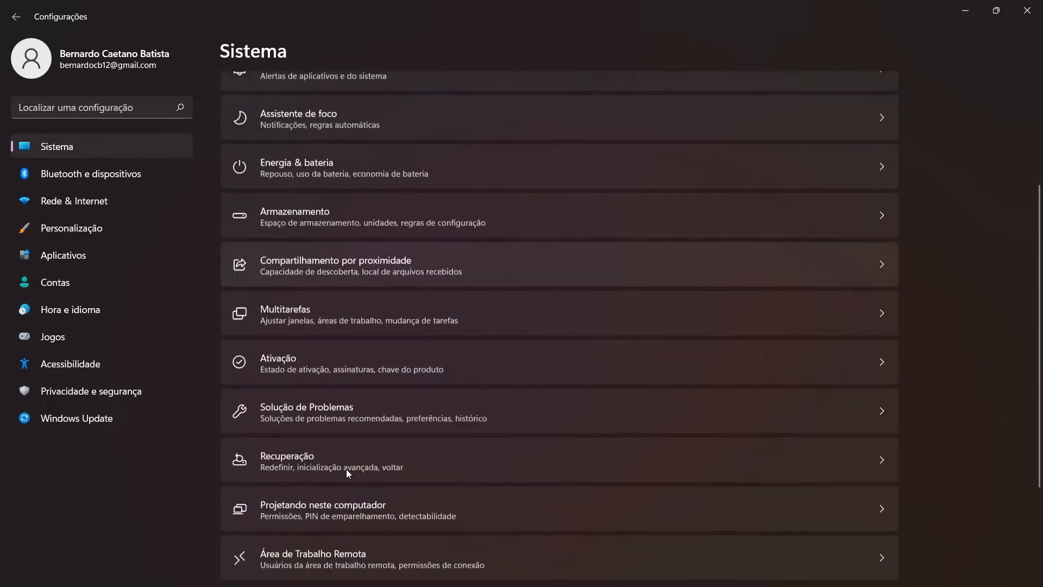
click(337, 535)
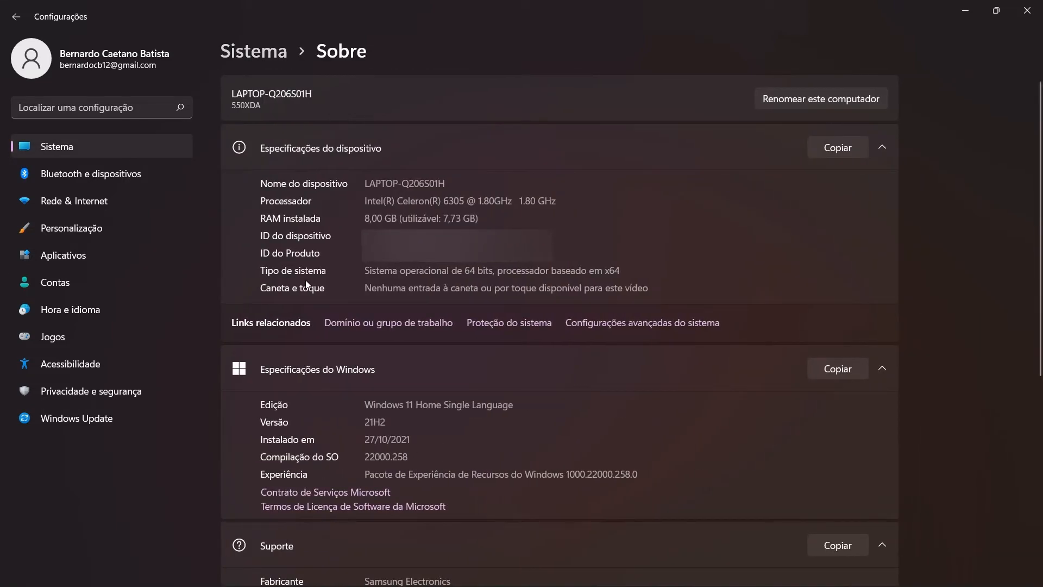
drag(381, 201, 549, 186)
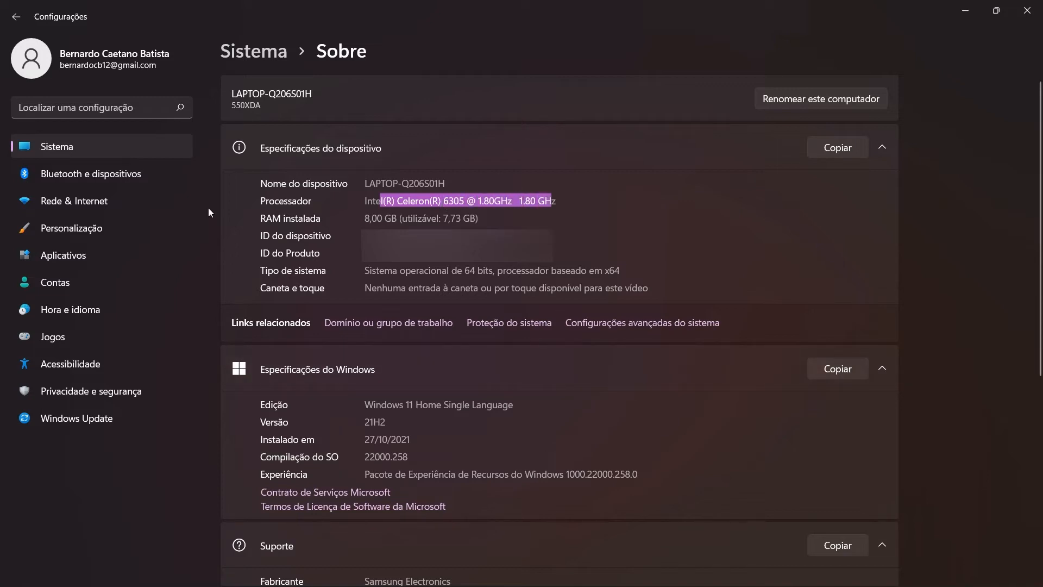
drag(378, 214, 428, 218)
scroll(230, 241, down, 5)
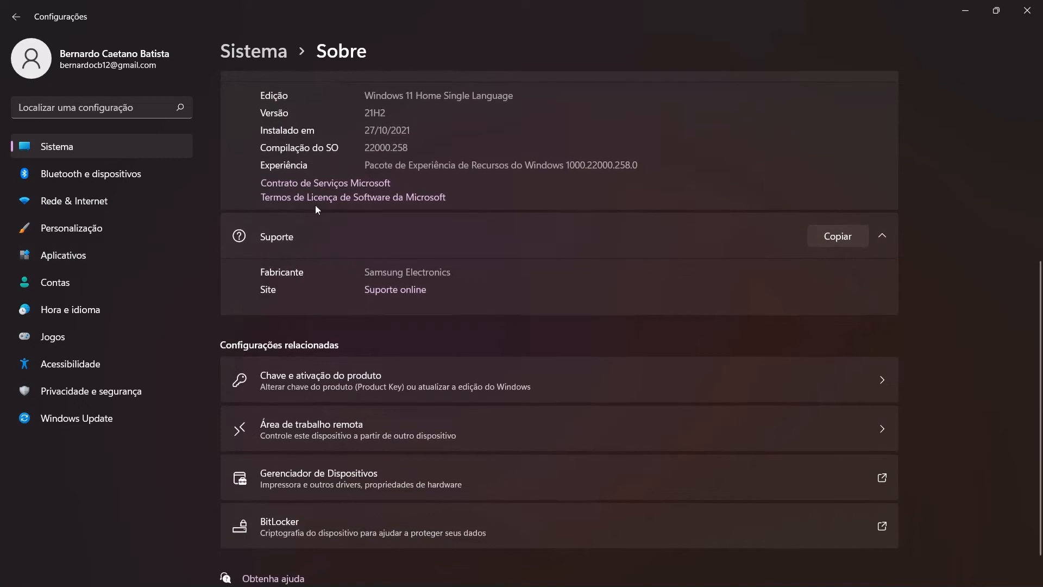
scroll(338, 289, down, 1)
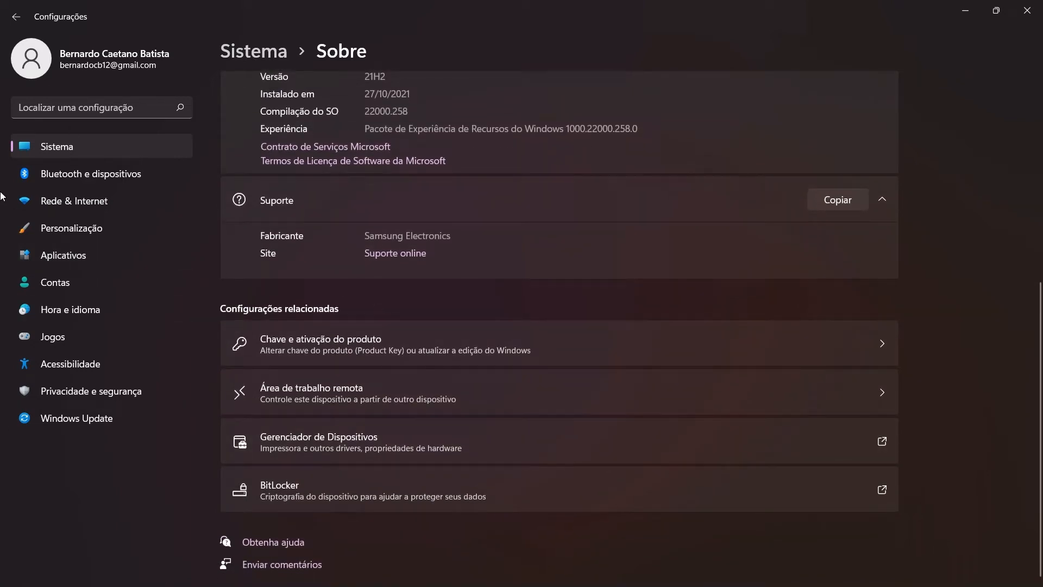
Open the Bluetooth e dispositivos settings and try the Bluetooth switch.
click(73, 173)
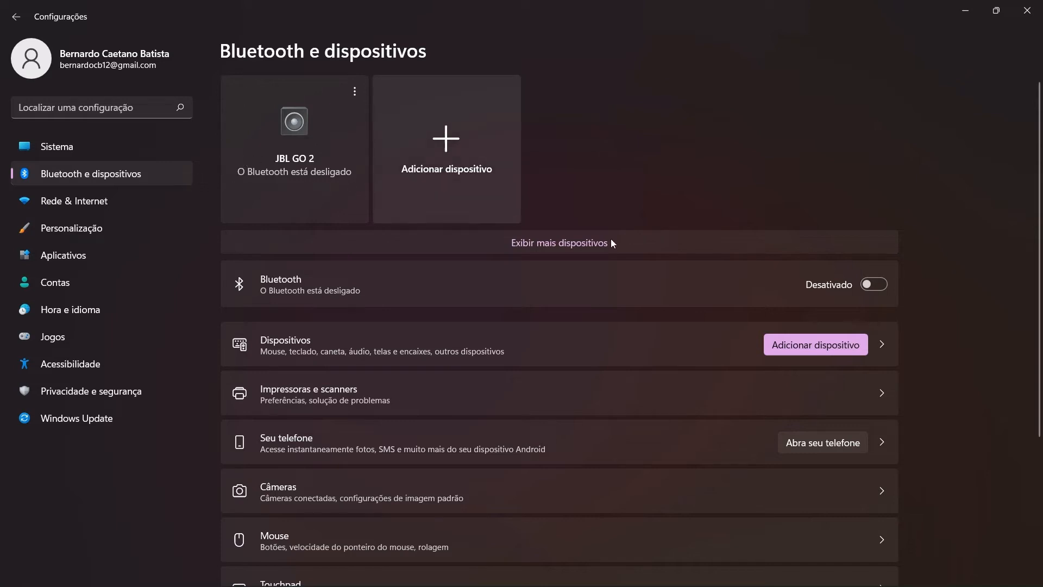
click(874, 284)
Show the hidden tray icons and the quick settings, and lower the screen brightness and sound volume there.
key(super)
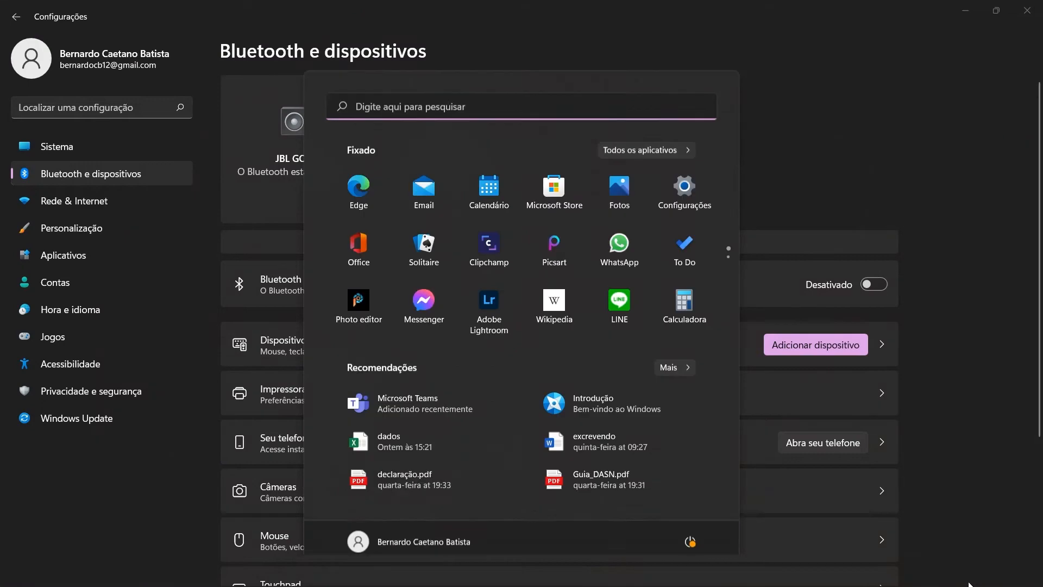
click(861, 571)
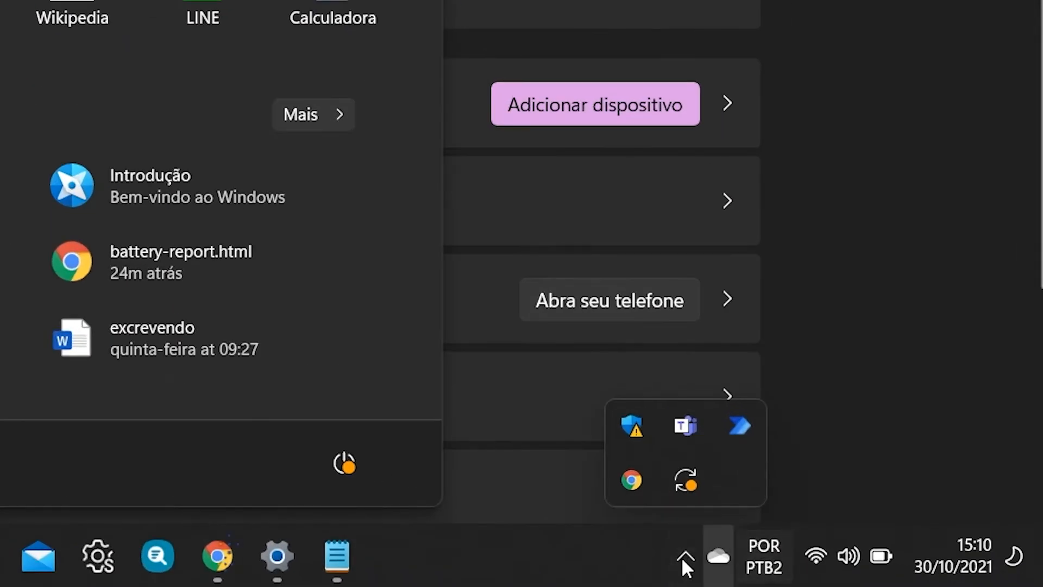
click(905, 566)
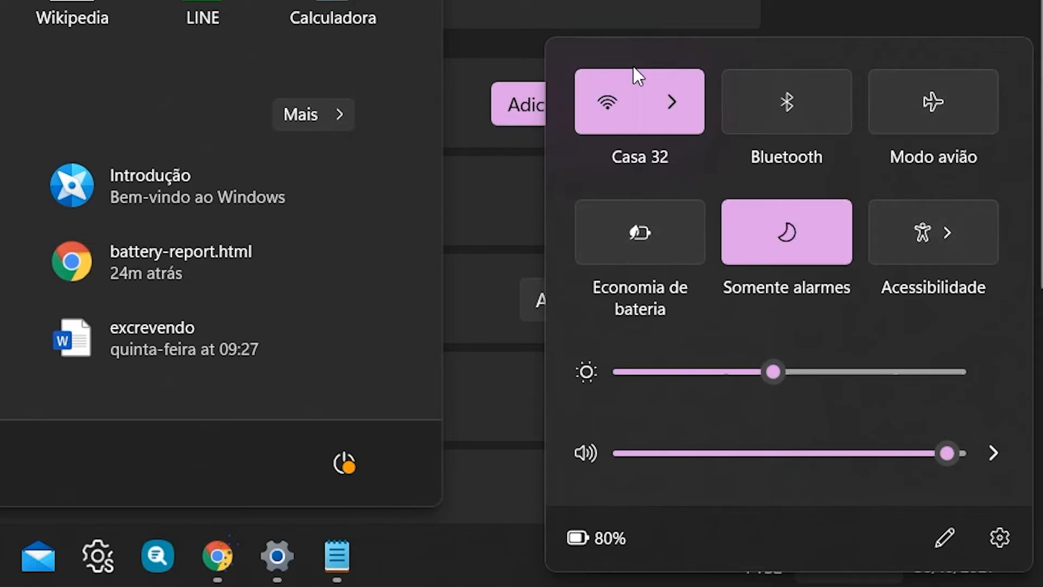
drag(773, 371, 729, 370)
drag(947, 450, 852, 440)
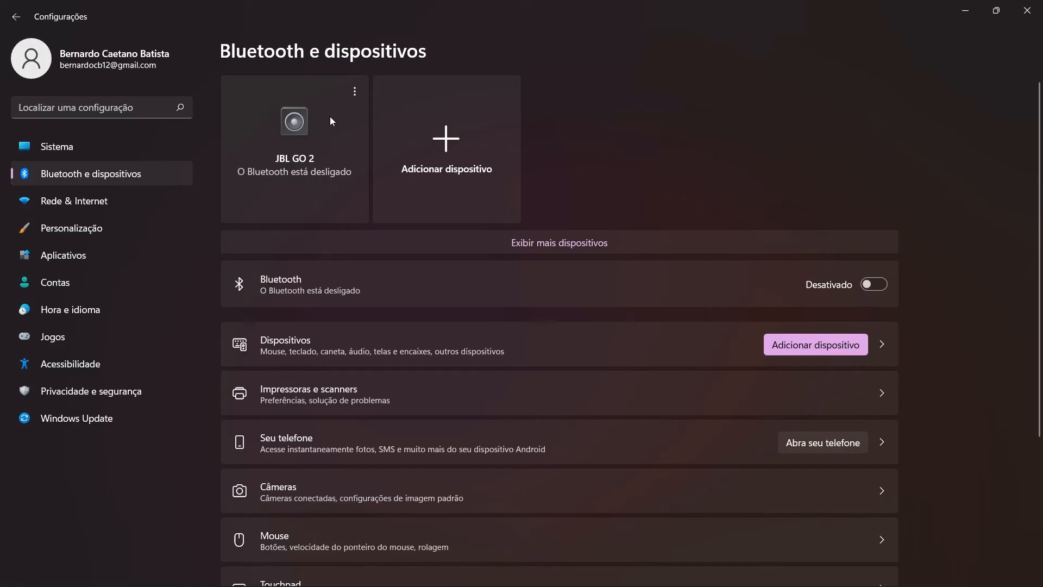
Look through the Bluetooth e dispositivos options from the paired devices down to USB.
scroll(831, 337, down, 3)
scroll(652, 359, up, 3)
scroll(434, 353, down, 4)
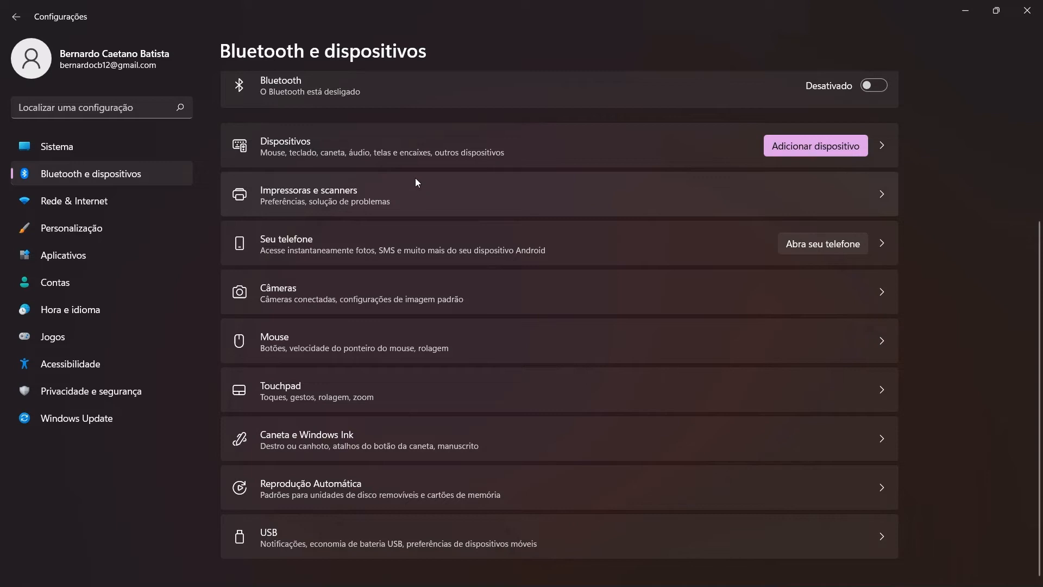
scroll(321, 437, up, 4)
View the Rede & Internet settings and open Personalização.
click(110, 202)
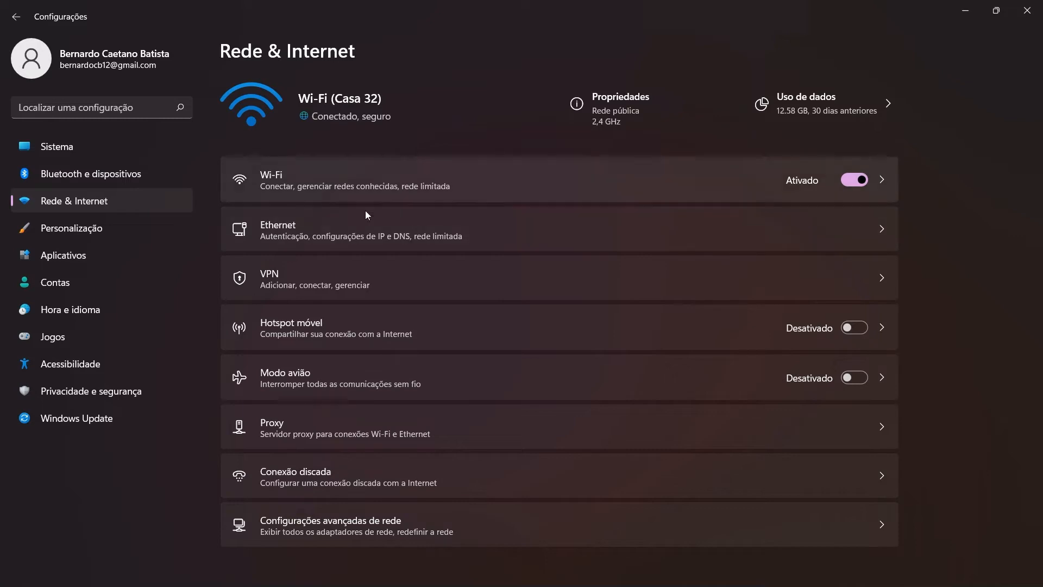
click(107, 225)
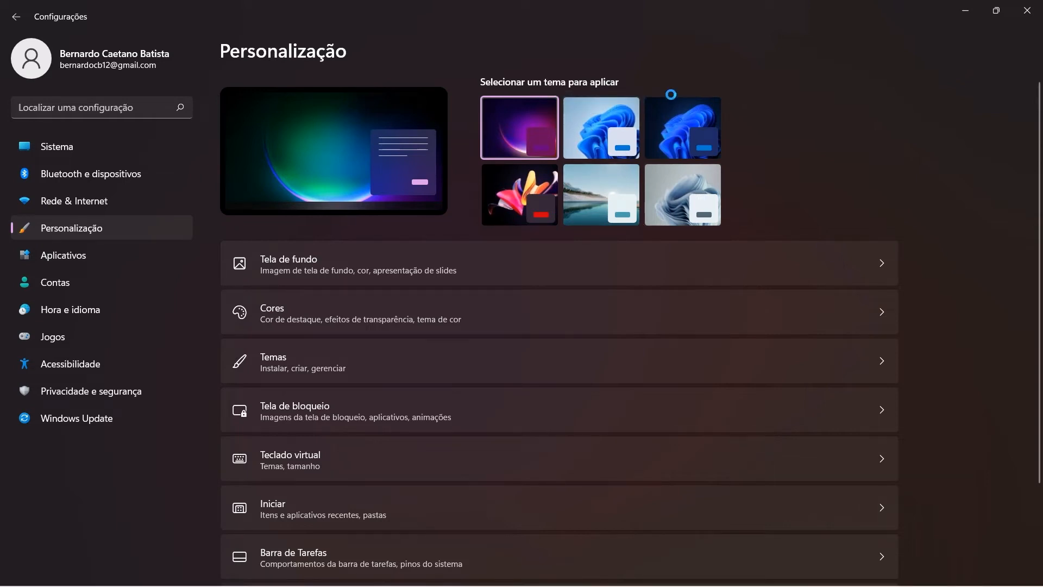
Try the light theme with the blue wallpaper, check it on the desktop, and reapply the dark purple theme in Configurações.
click(604, 136)
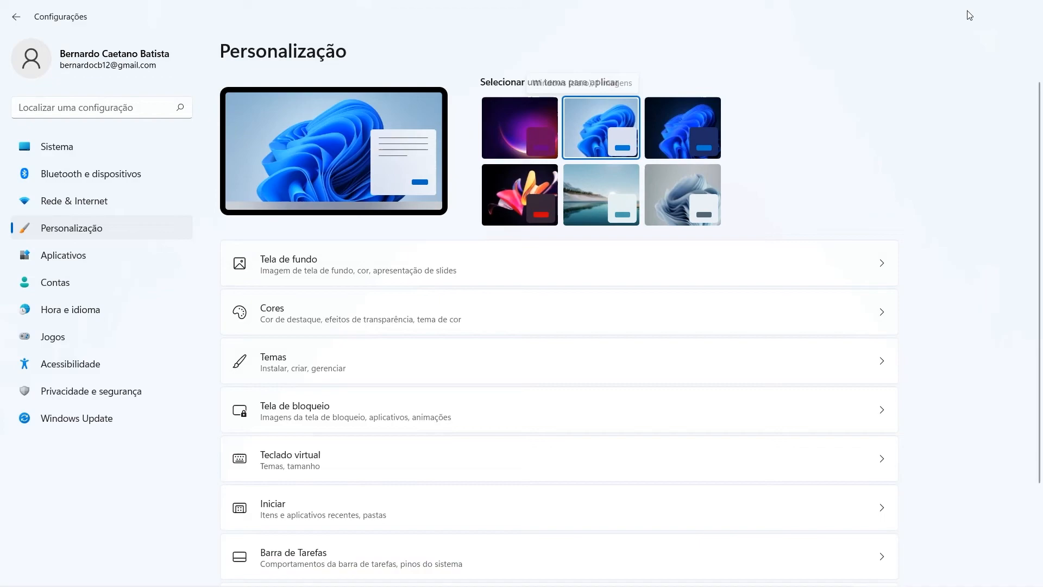
click(967, 10)
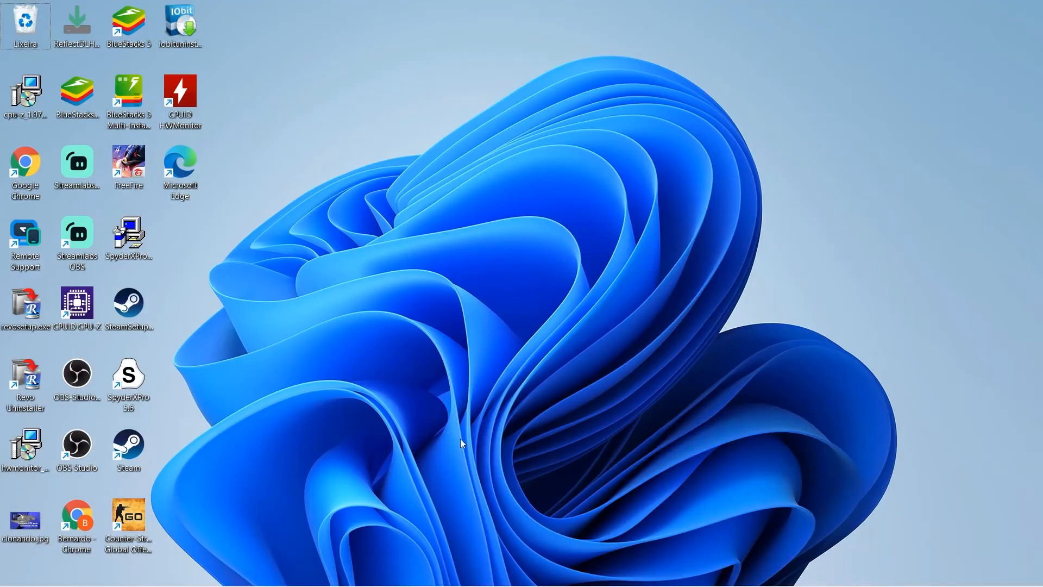
key(super+Tab)
click(445, 265)
click(524, 113)
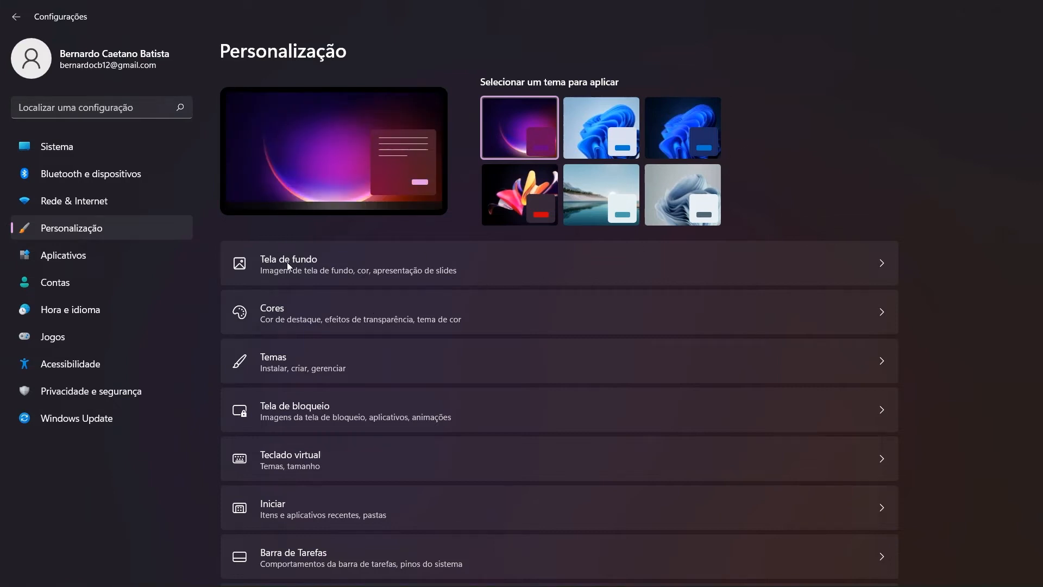
Open the Barra de Tarefas page in Personalização and review its taskbar items and corner icon options.
scroll(289, 326, down, 2)
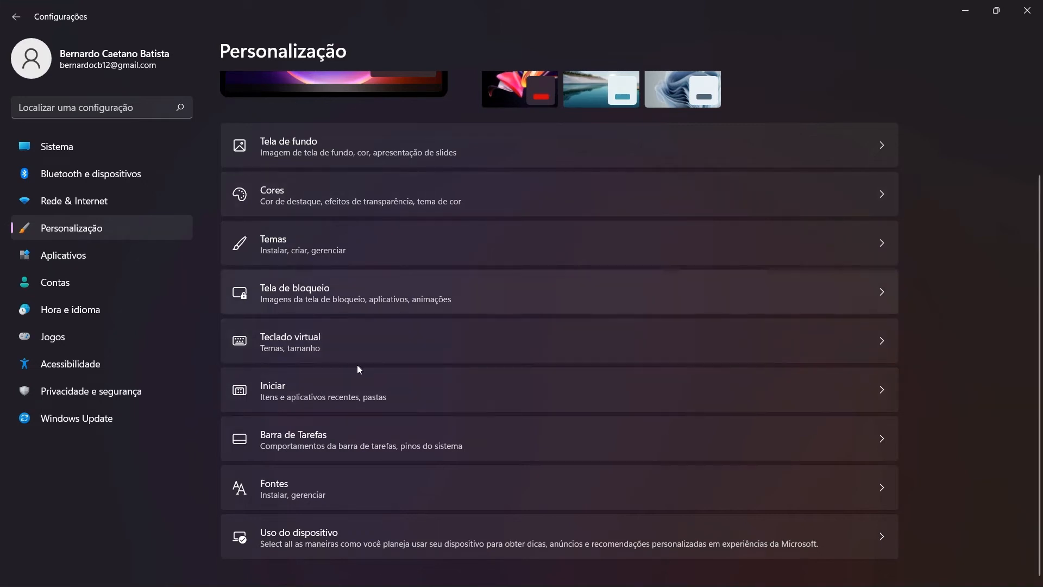
click(358, 454)
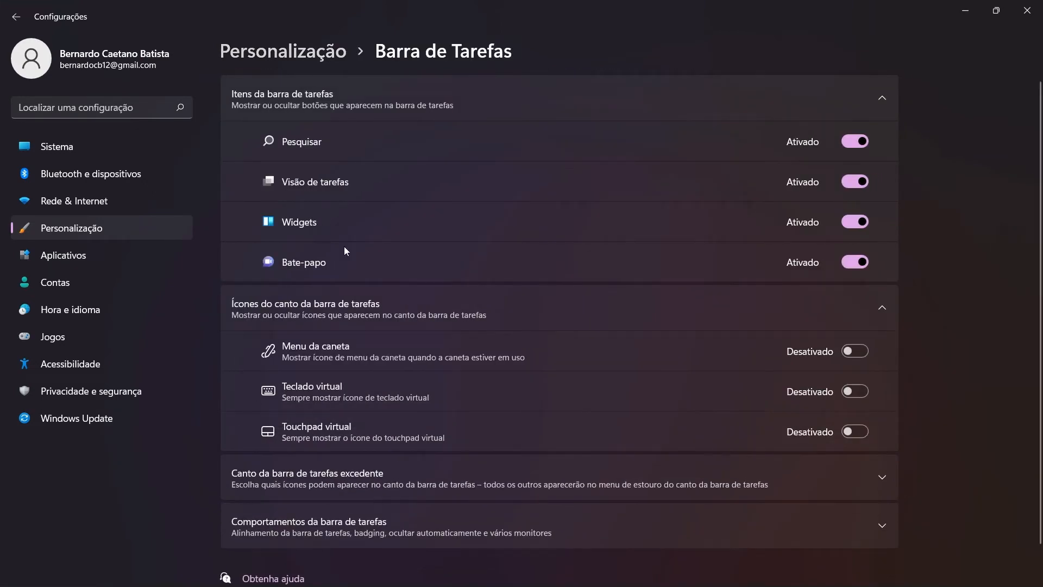
scroll(364, 355, down, 1)
scroll(587, 372, up, 1)
Reveal the taskbar and open and close the Start menu twice to view its centred layout.
mouse_move(485, 581)
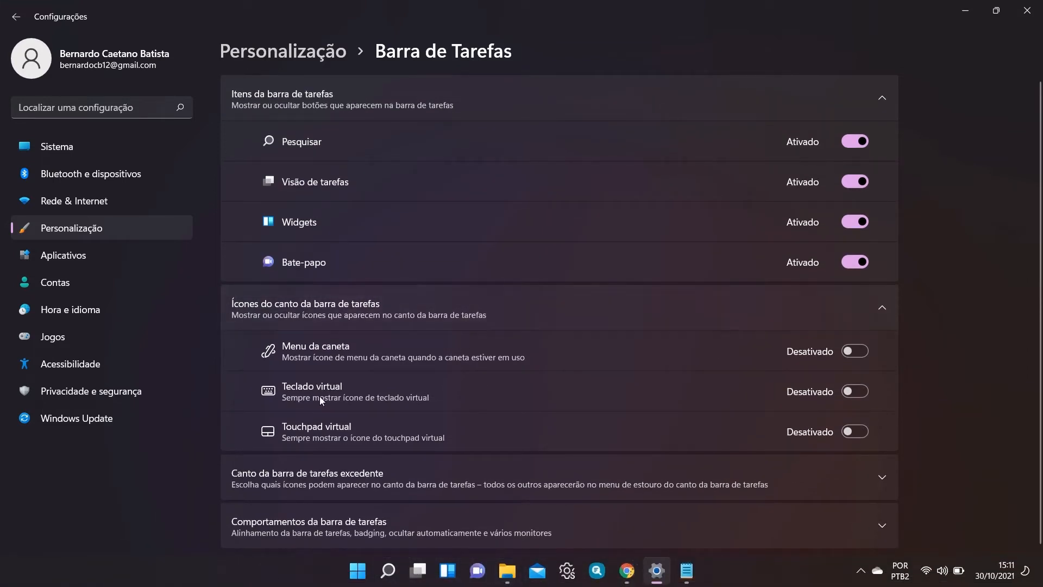
key(super)
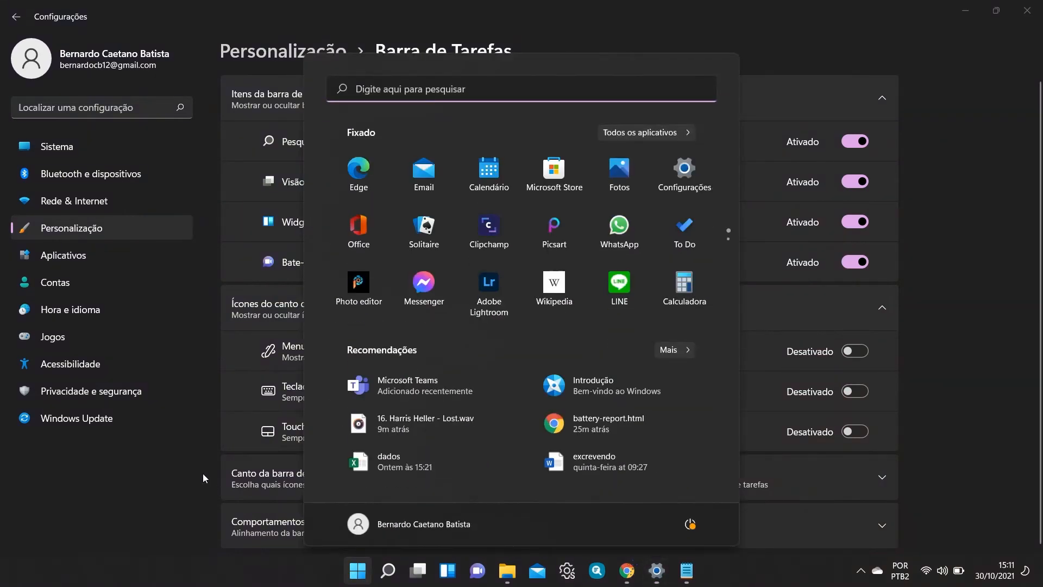
key(super)
key(super)
key(super)
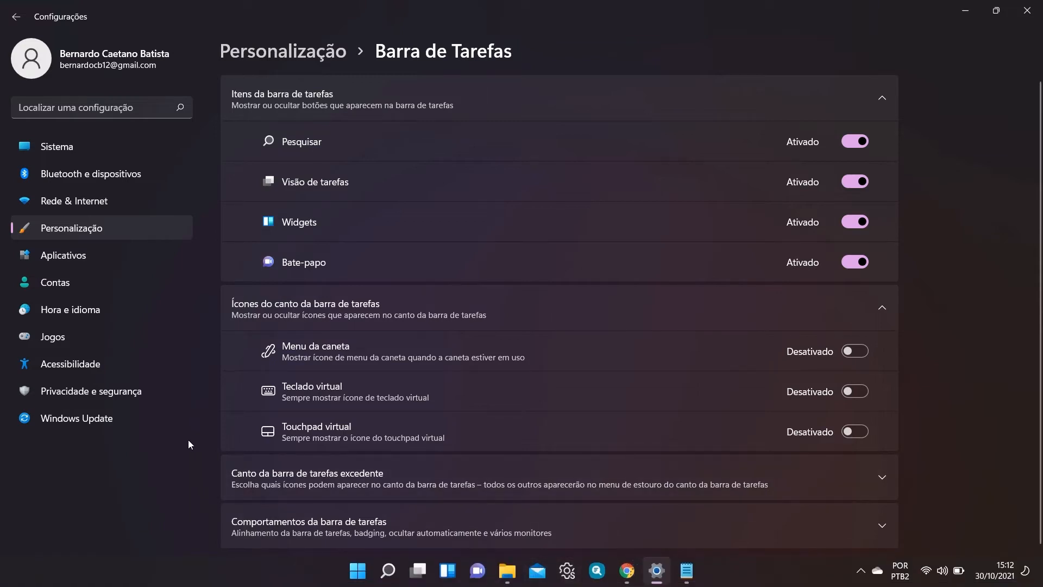
Open and close the Start menu once more and expand the Comportamentos da barra de tarefas options.
key(super)
key(super)
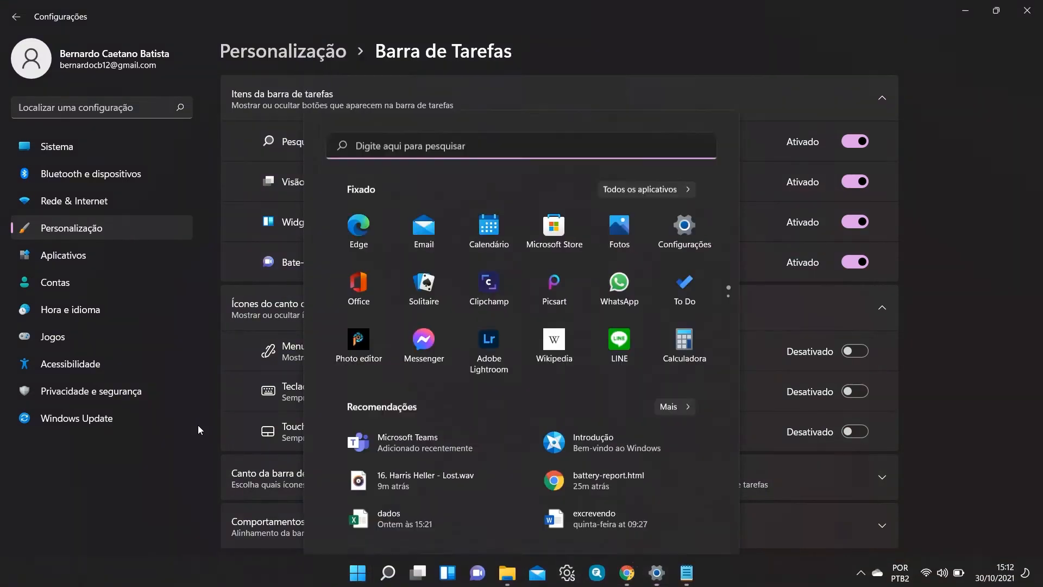
scroll(516, 435, down, 2)
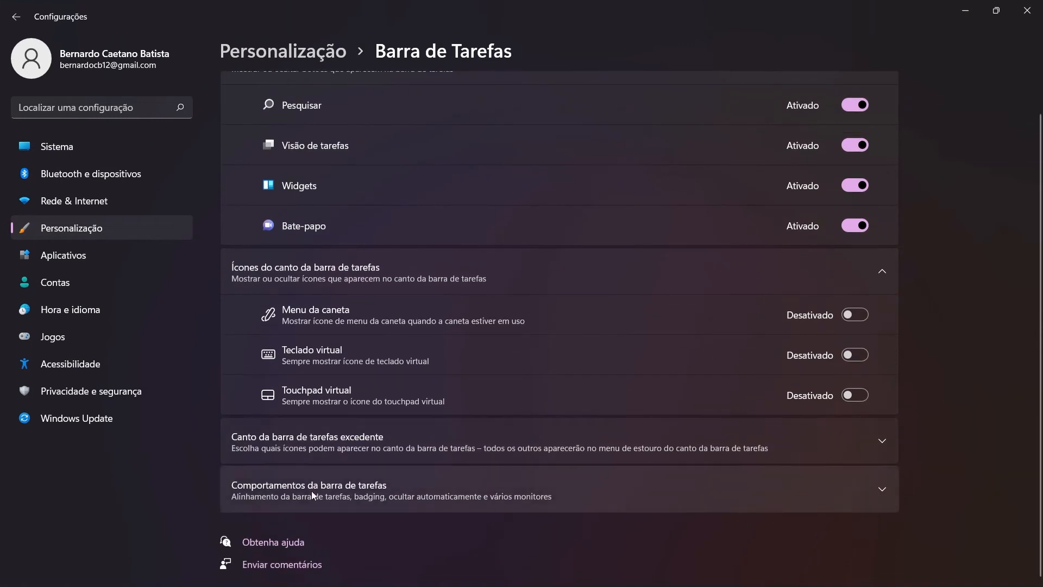
click(342, 492)
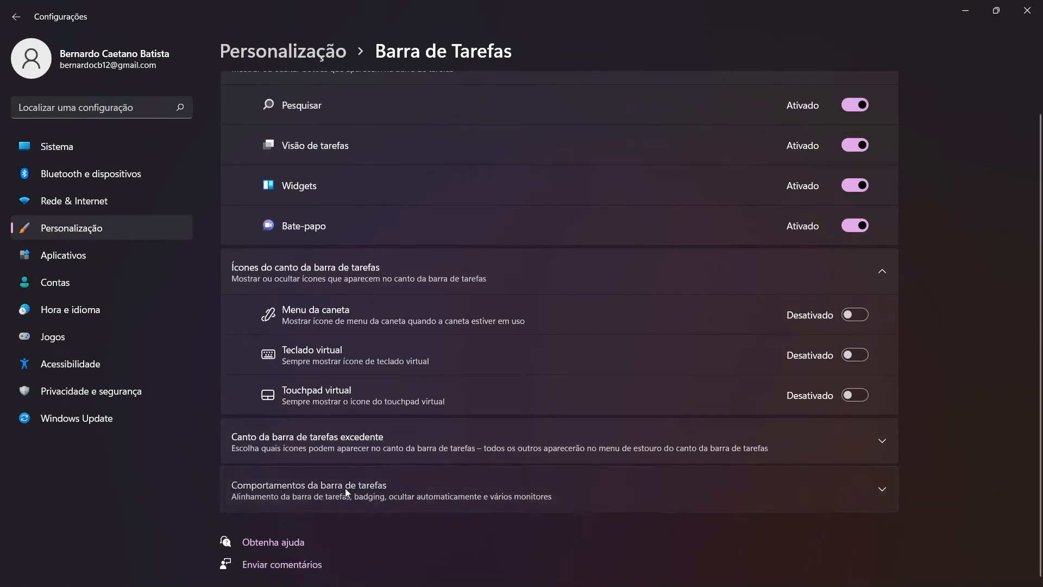
scroll(394, 434, down, 4)
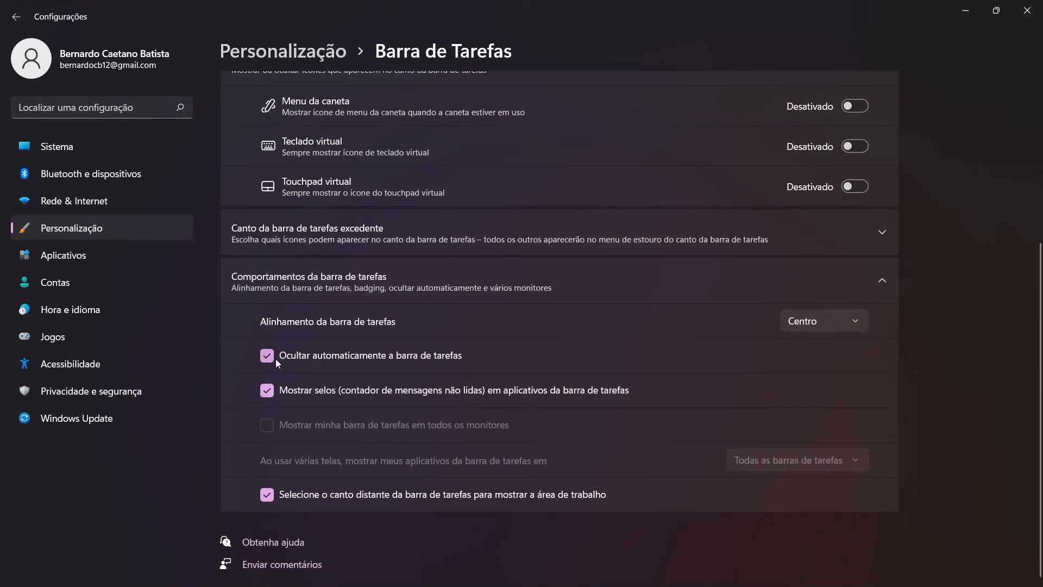
Toggle Ocultar automaticamente a barra de tarefas, leaving it off, and check the taskbar from the Aplicativos page.
click(267, 356)
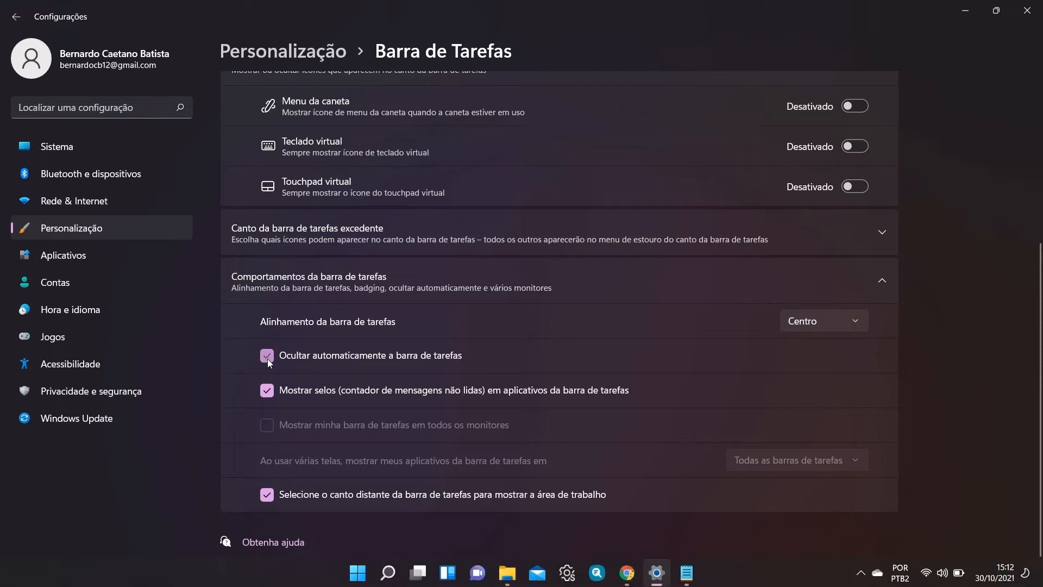
click(267, 356)
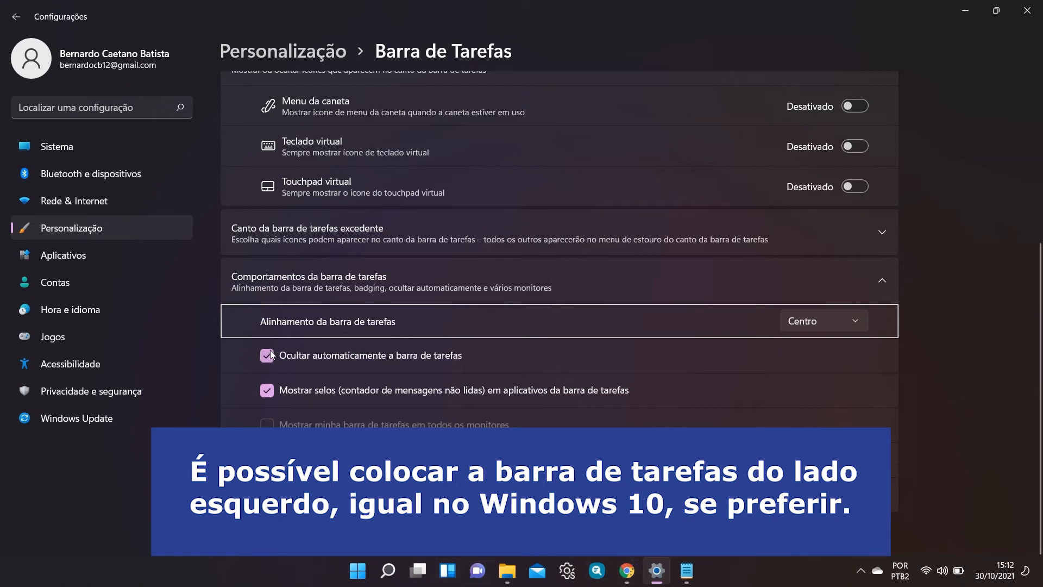
click(268, 358)
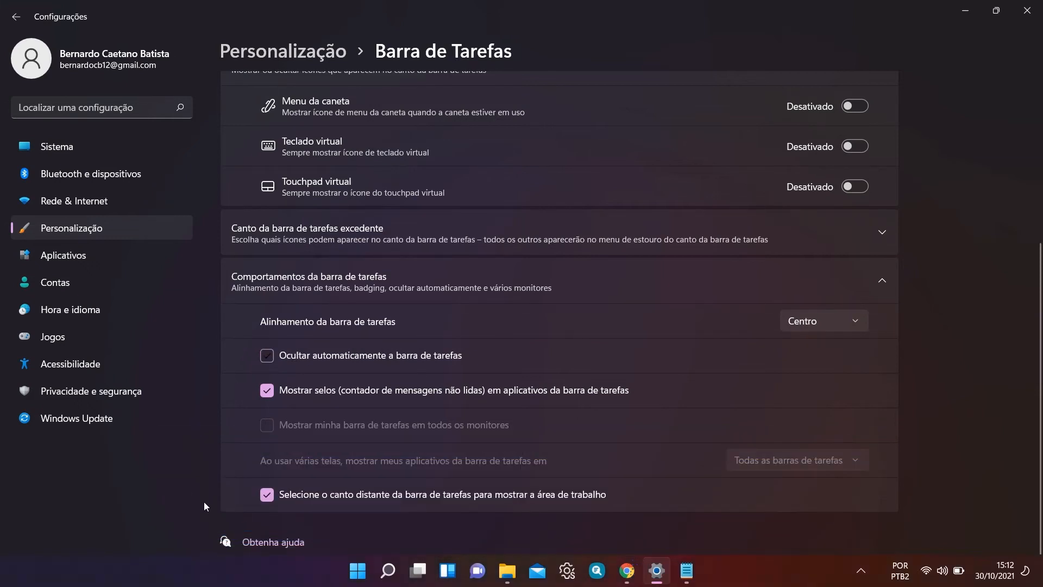
click(99, 259)
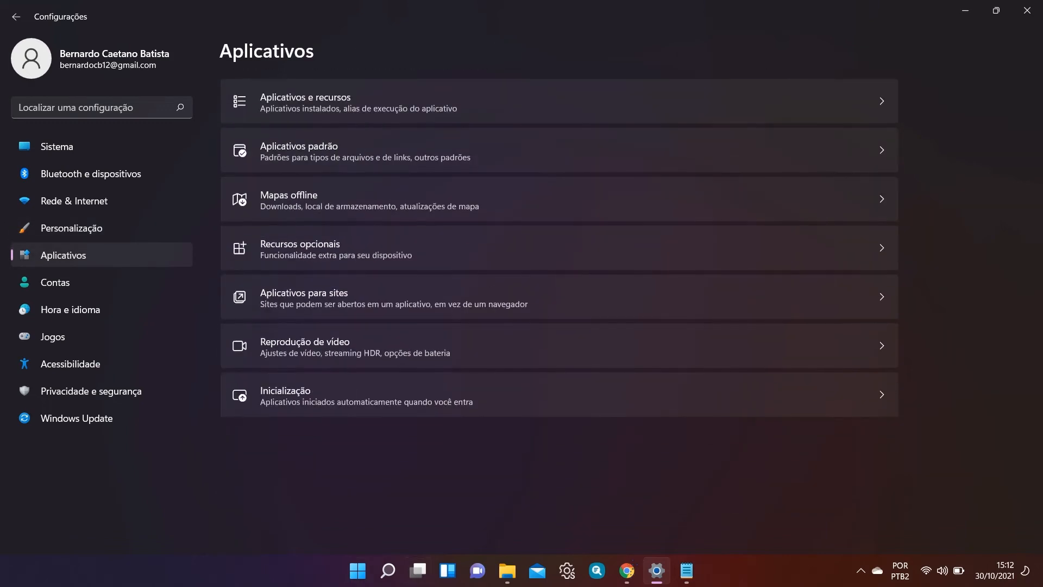
Return to the Barra de Tarefas page in Personalização and turn on Ocultar automaticamente a barra de tarefas.
click(123, 217)
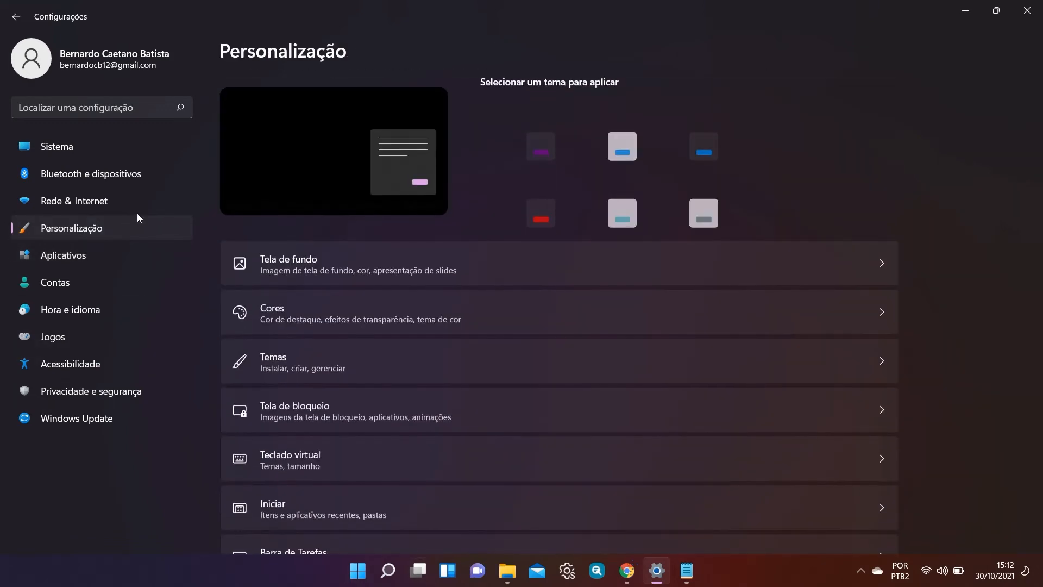
scroll(611, 340, down, 3)
click(354, 415)
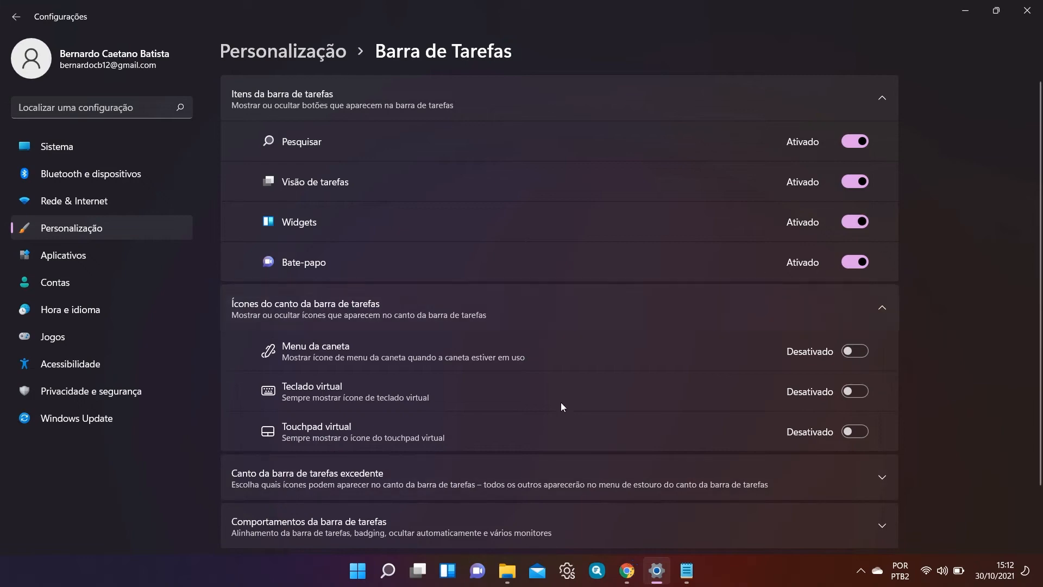
scroll(294, 441, down, 2)
scroll(302, 445, up, 2)
click(314, 528)
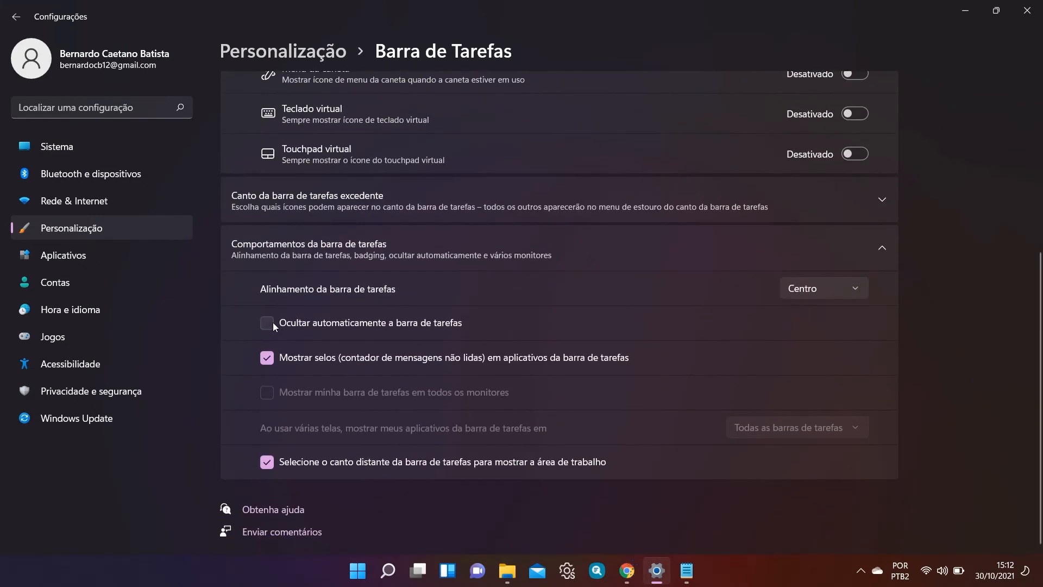
click(272, 323)
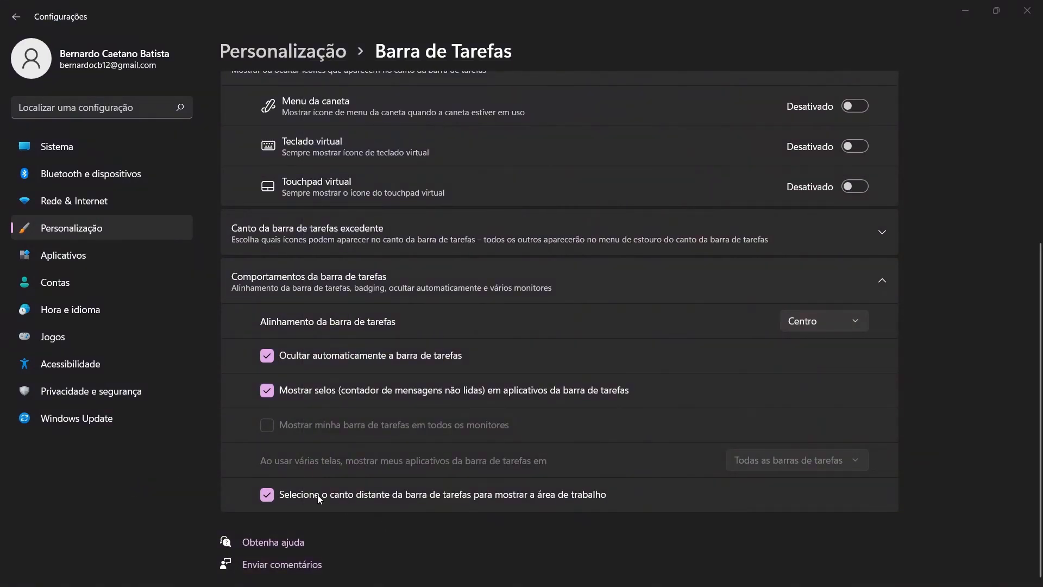
Check the auto-hiding taskbar by opening and closing the Start menu, both here and from the Aplicativos page.
key(super)
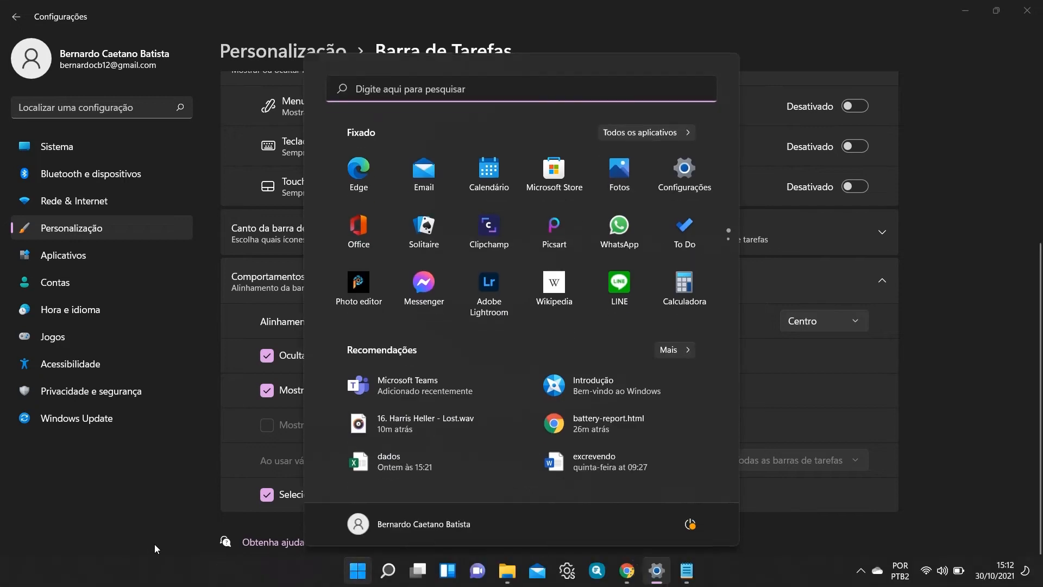
click(156, 545)
mouse_move(627, 586)
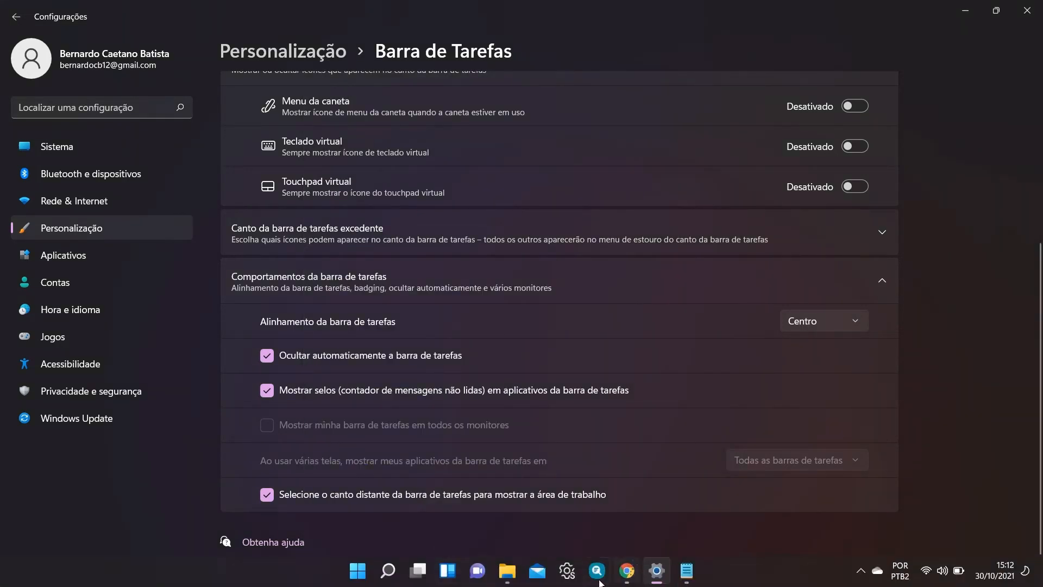
click(76, 257)
key(super)
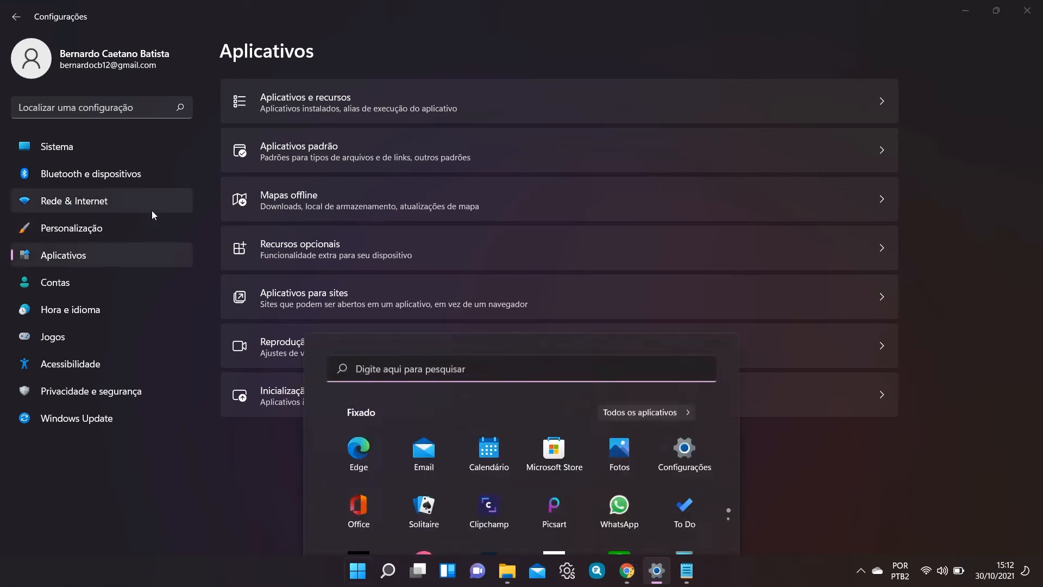
key(super)
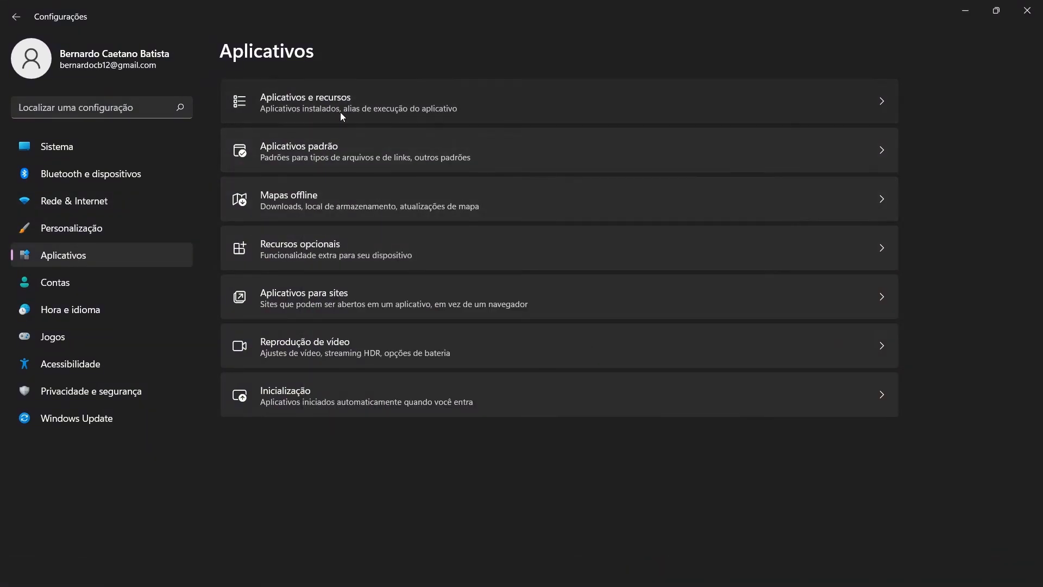
Open Aplicativos e recursos and view the available options for AV1 Video Extension, closing them without choosing any.
click(341, 112)
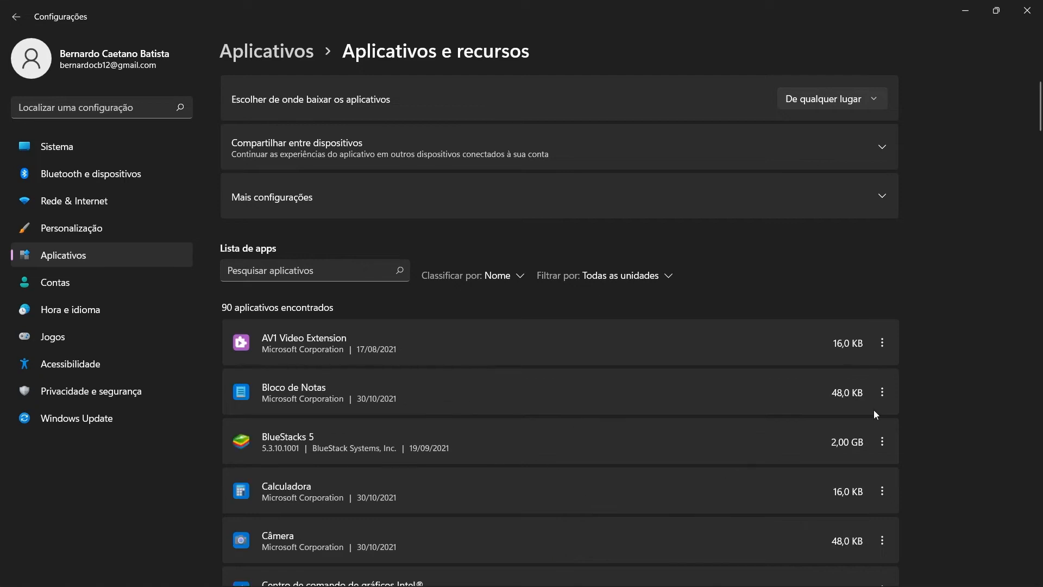
click(884, 342)
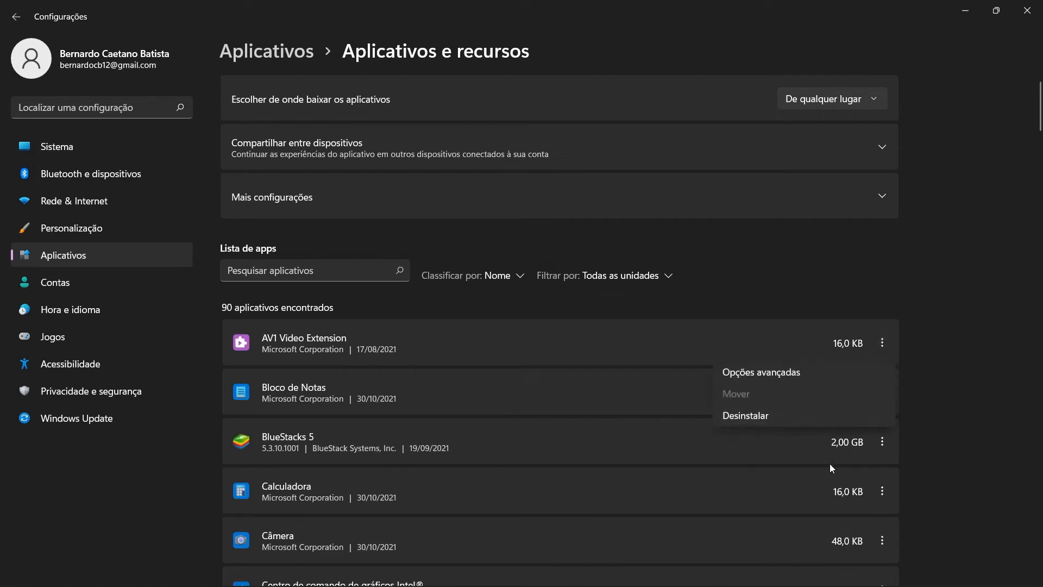
click(950, 308)
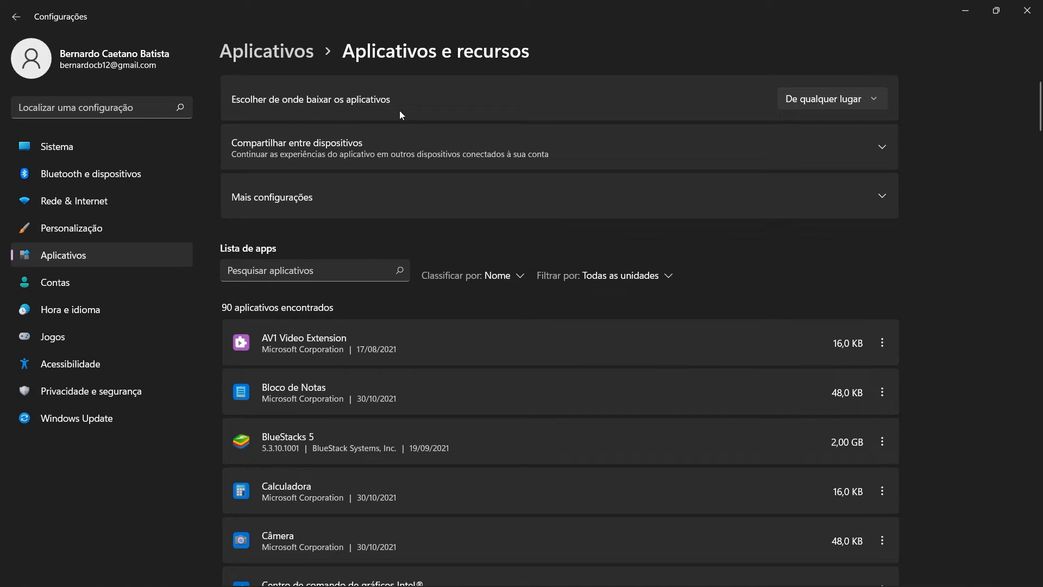
Review the choices for where apps can be downloaded from, keep De qualquer lugar, and return to Aplicativos.
click(841, 101)
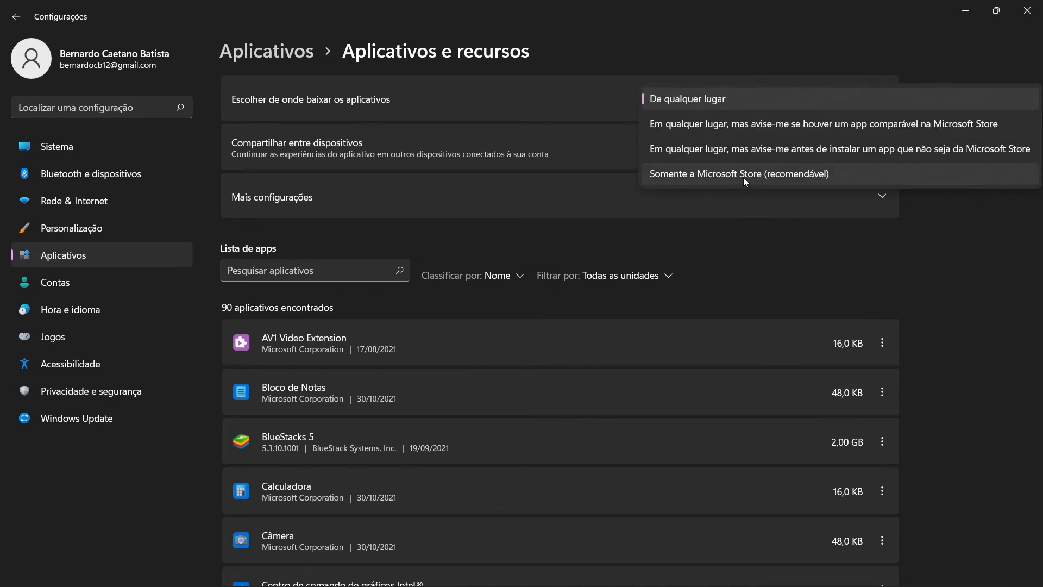
click(718, 101)
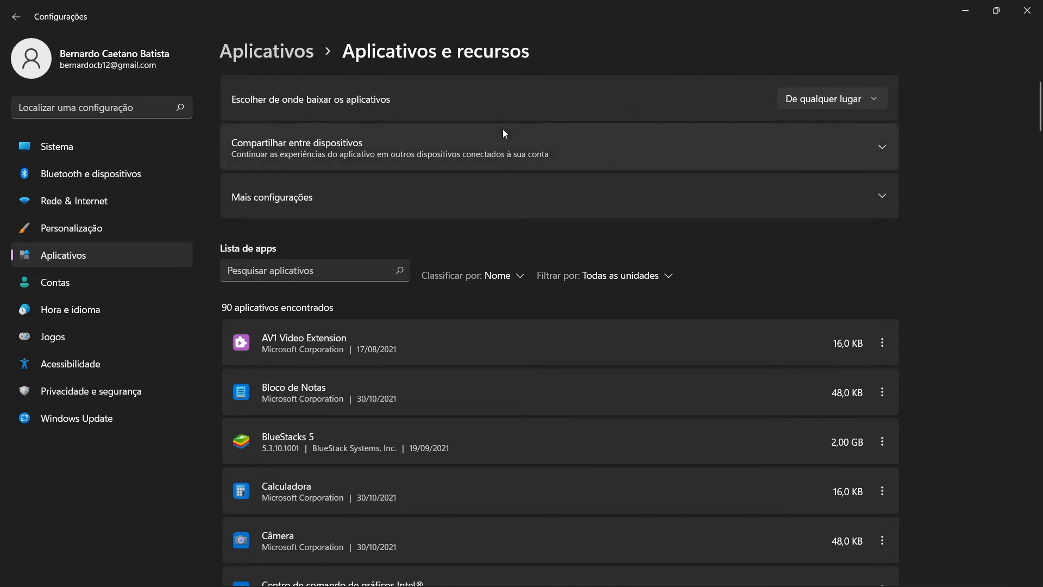
click(503, 130)
click(296, 52)
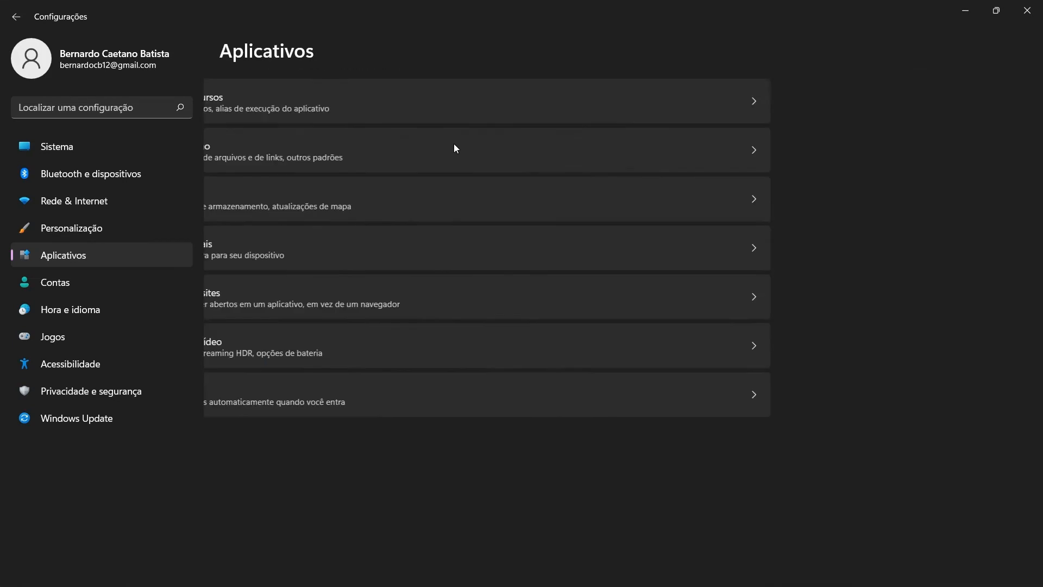
Open the Email entry in Aplicativos padrão and view the app choices for OUTLOOKMAIL links.
click(331, 155)
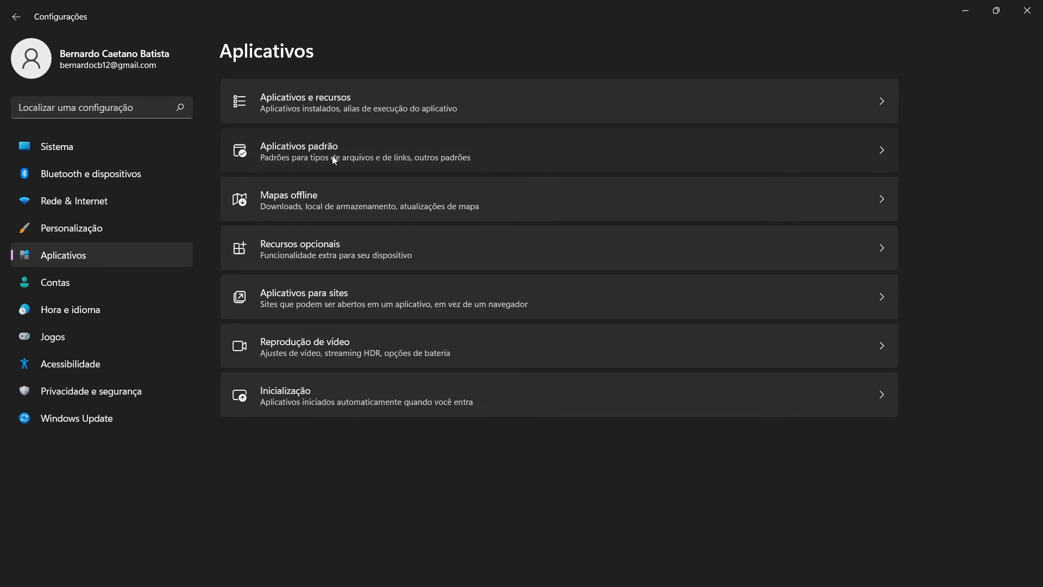
scroll(380, 265, down, 10)
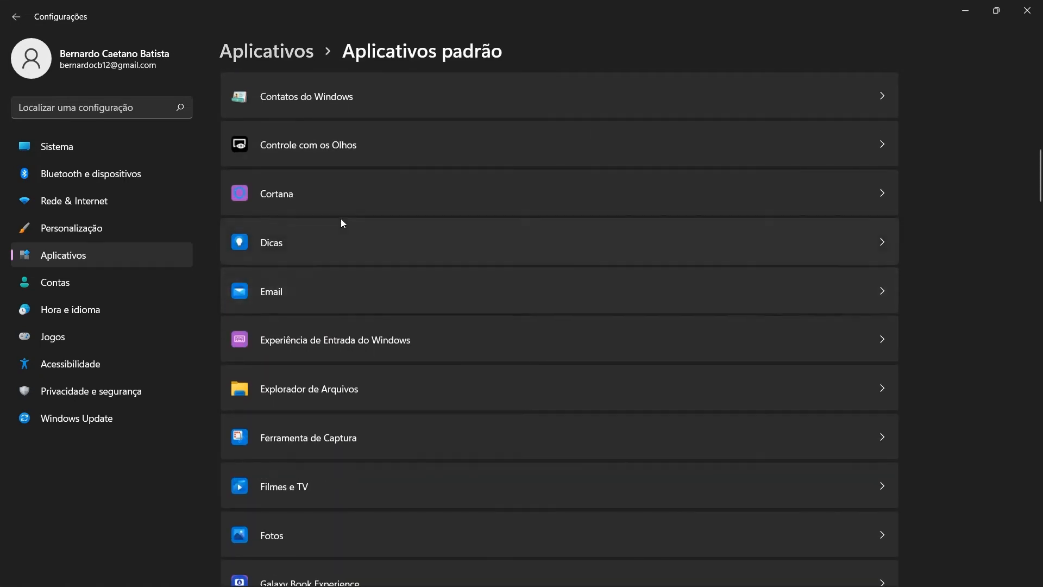
click(281, 303)
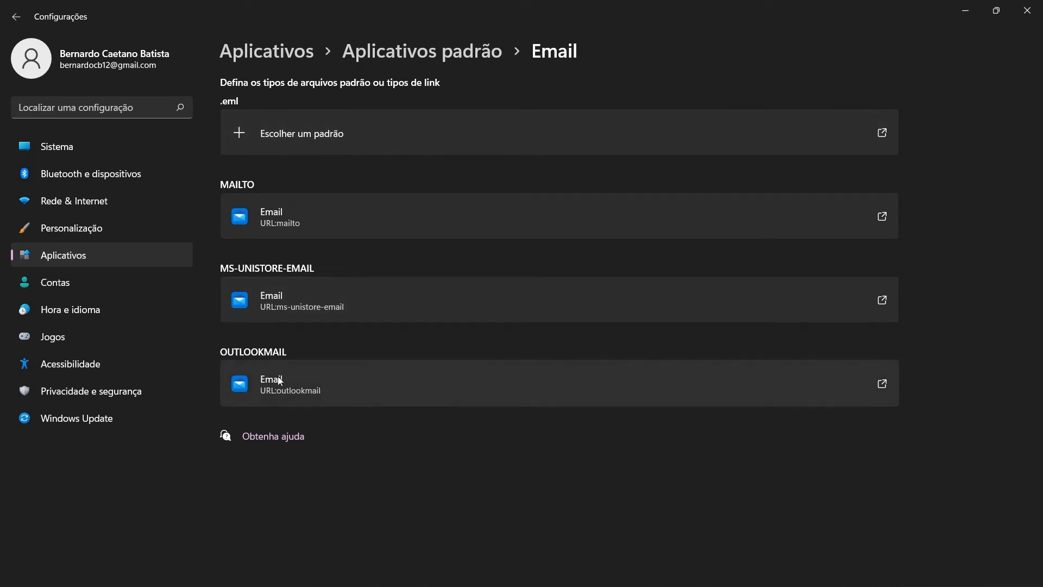
click(465, 399)
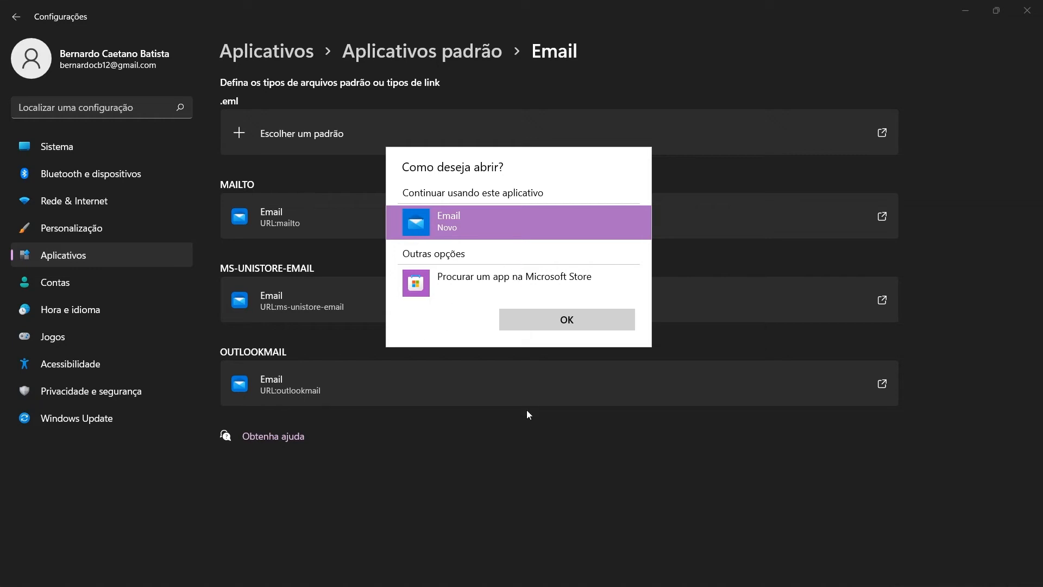
On the Inicialização page of Aplicativos, turn off automatic startup for Cortana, Microsoft Teams and Power Automate Desktop.
click(551, 400)
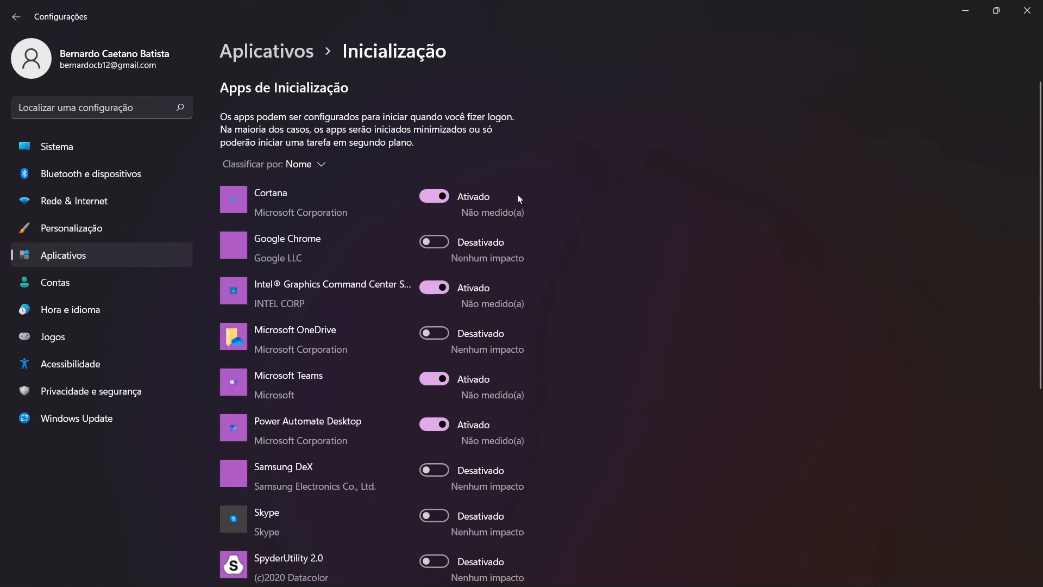
click(435, 195)
scroll(412, 205, down, 5)
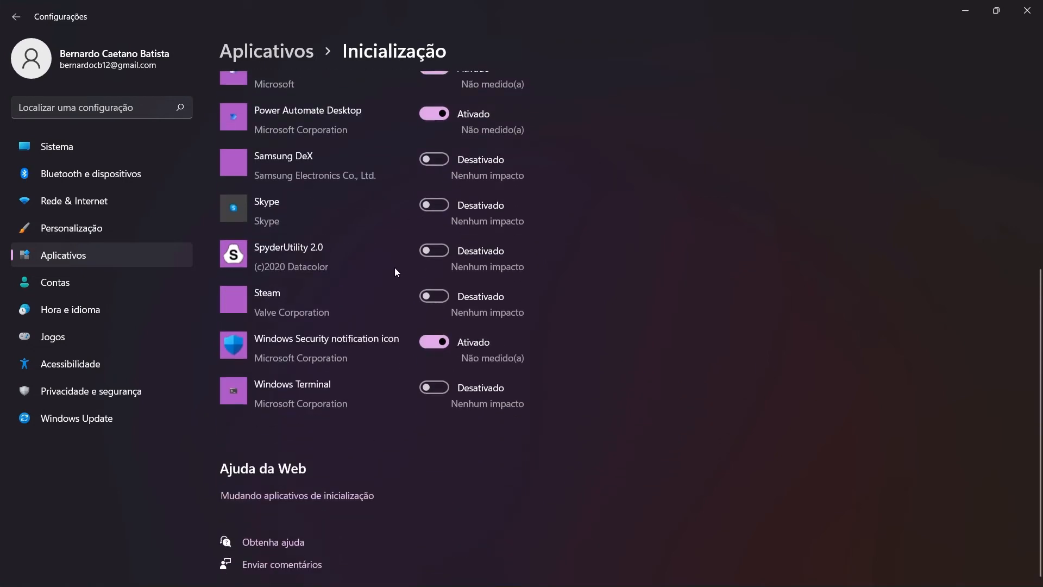
scroll(294, 318, up, 3)
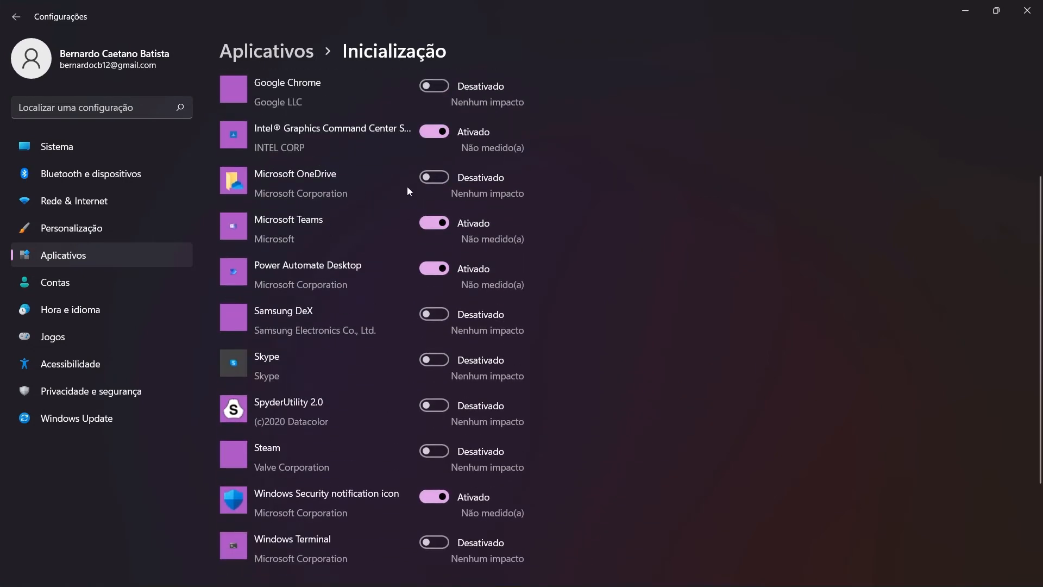
click(432, 218)
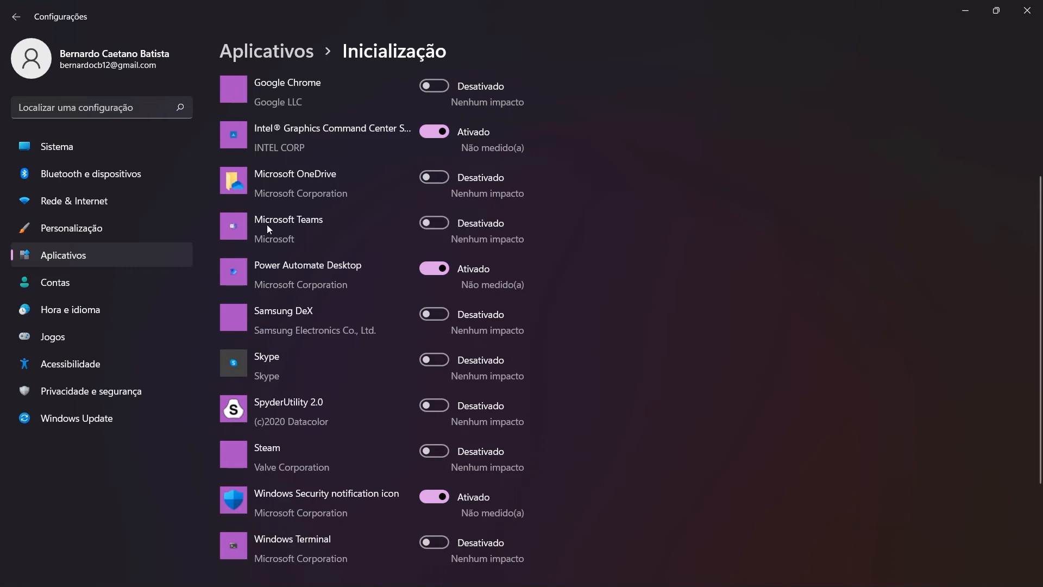
scroll(333, 263, up, 3)
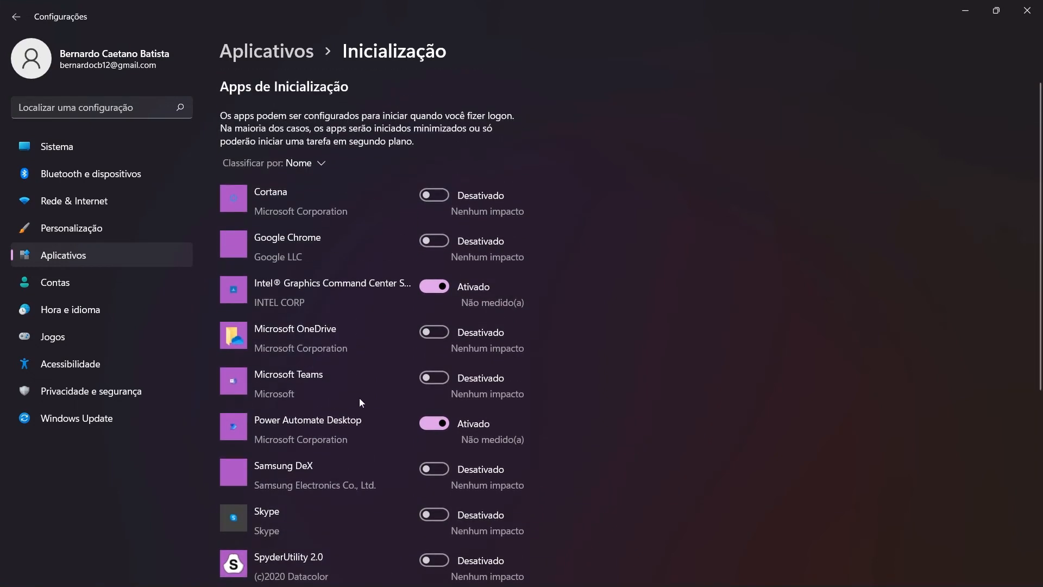
scroll(381, 380, down, 1)
click(435, 351)
scroll(488, 345, down, 4)
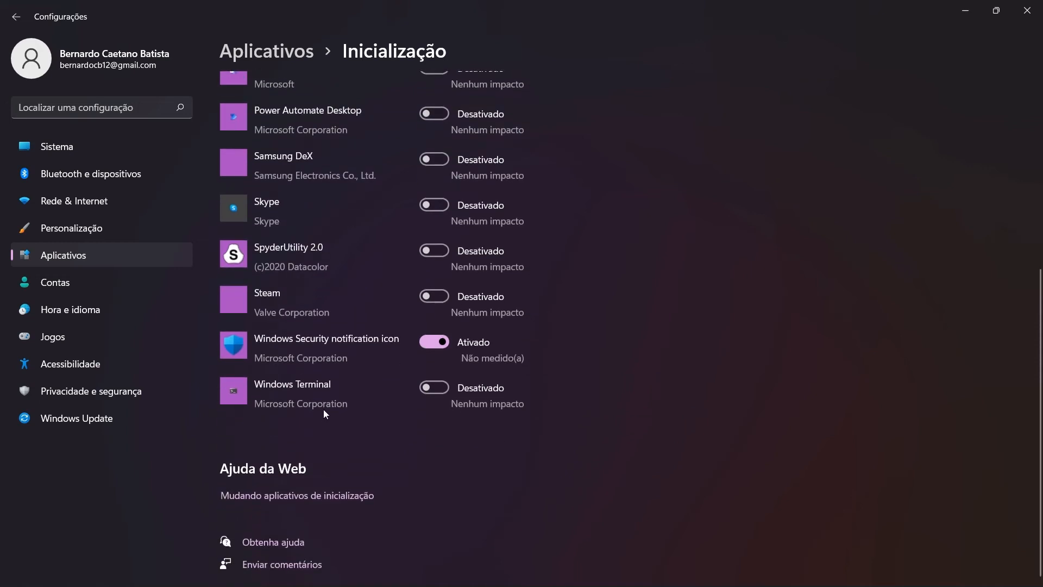
scroll(397, 415, up, 6)
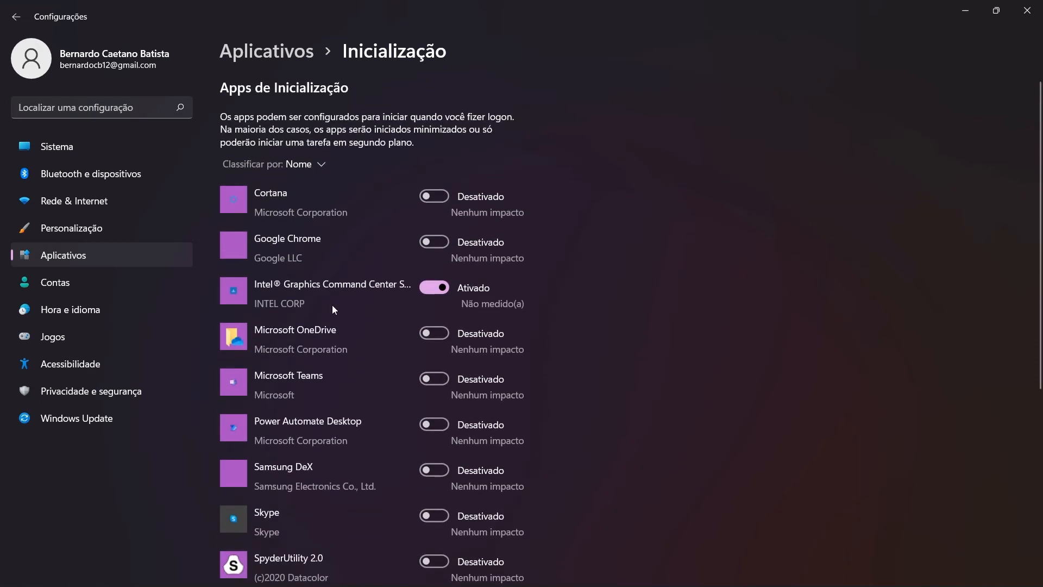
Return to the Aplicativos overview and open the Sistema settings.
click(298, 45)
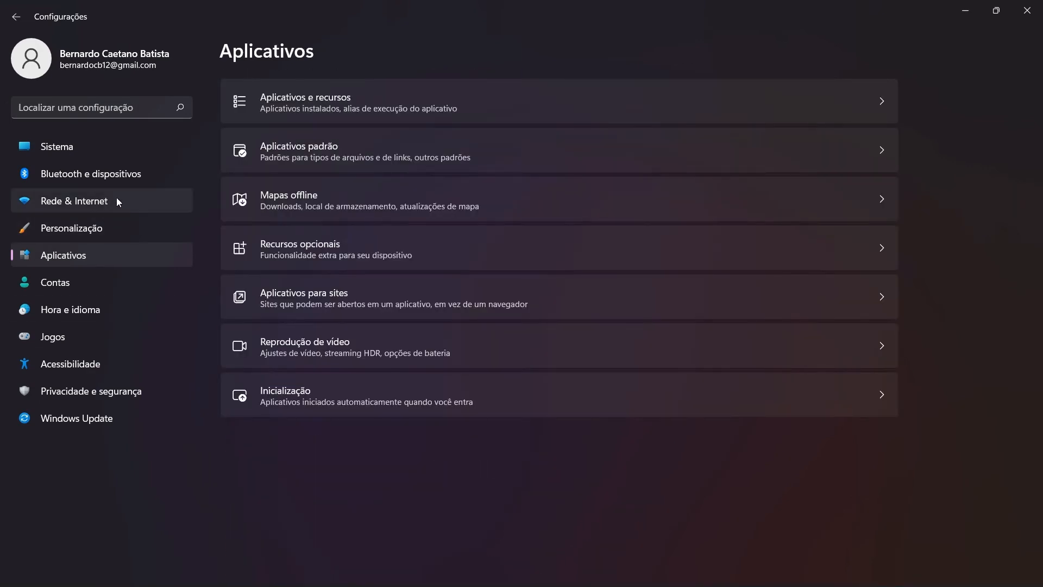
click(88, 145)
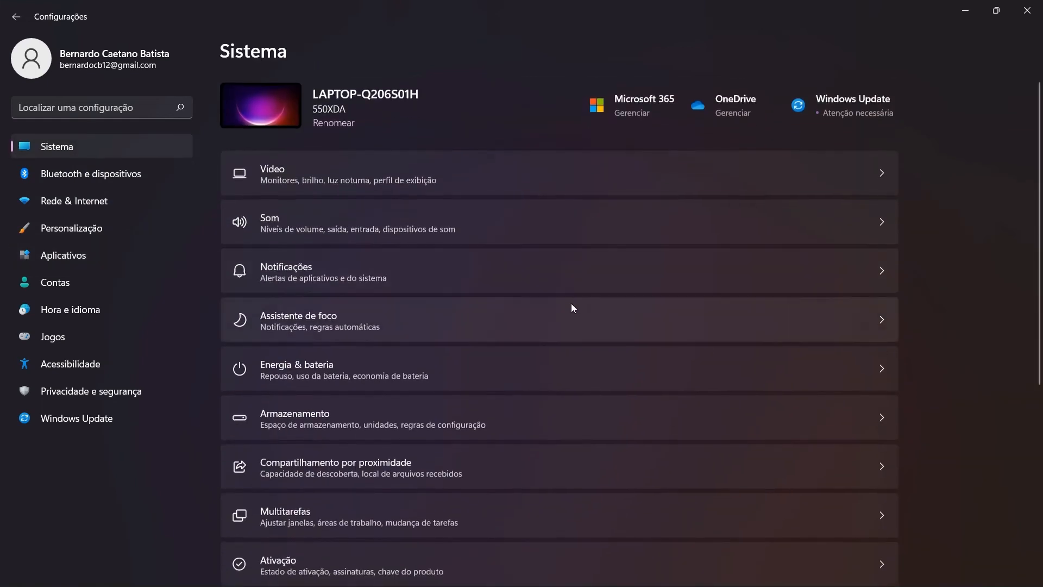
Open Armazenamento in Sistema, expand Configurações avançadas de armazenamento, and open Onde o novo conteúdo é salvo.
scroll(575, 300, down, 5)
scroll(288, 247, up, 3)
click(293, 265)
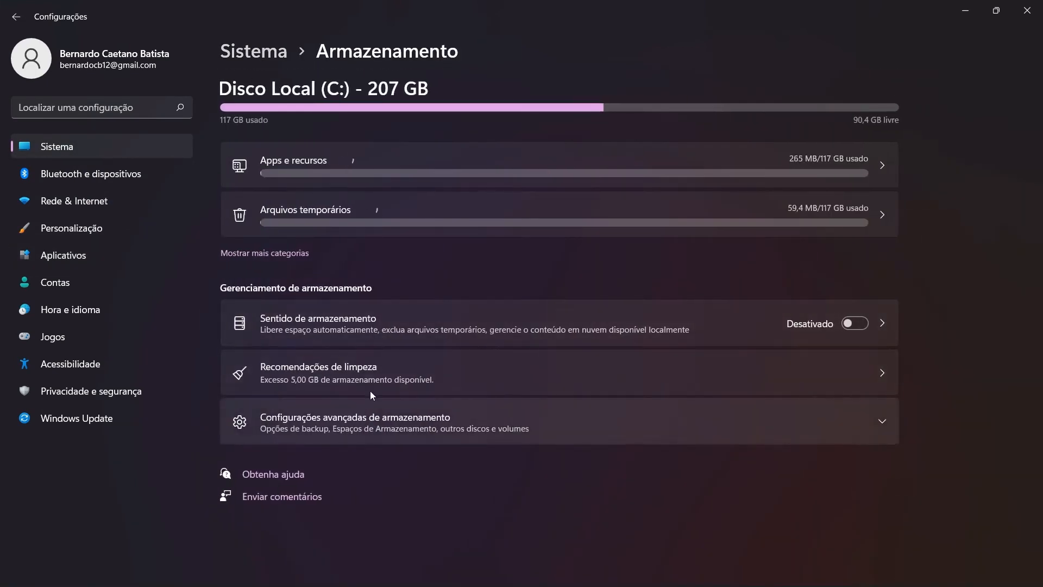
click(350, 432)
scroll(344, 392, down, 3)
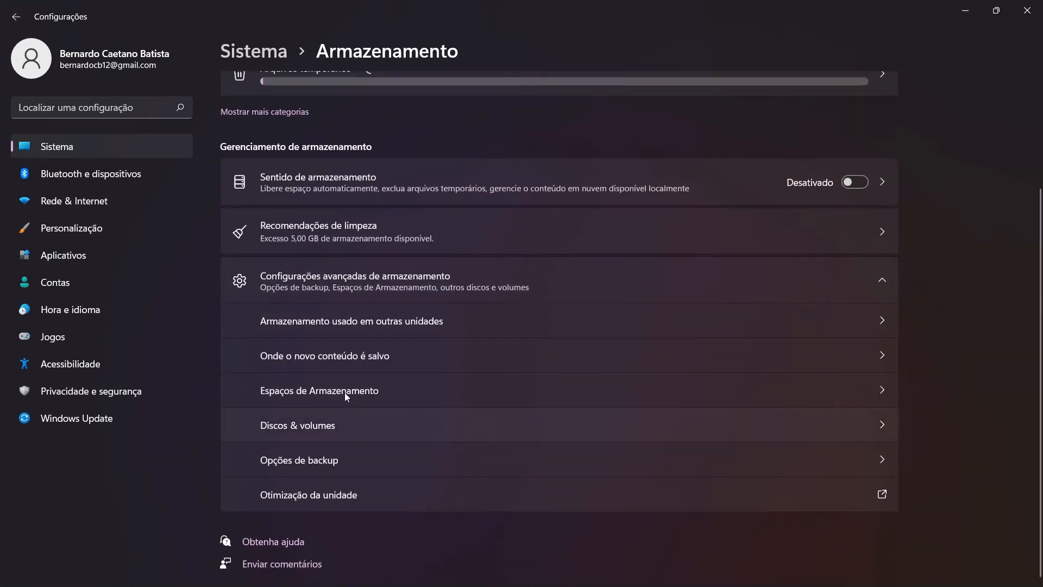
click(343, 357)
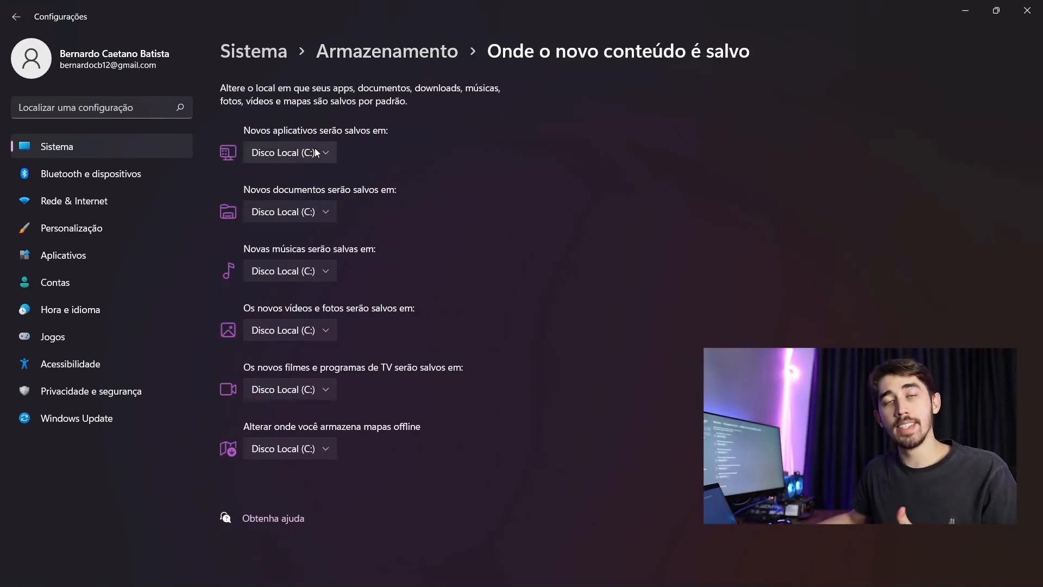
Review the drive choices for saving new apps and new documents, keeping Disco Local (C:) for both.
click(309, 155)
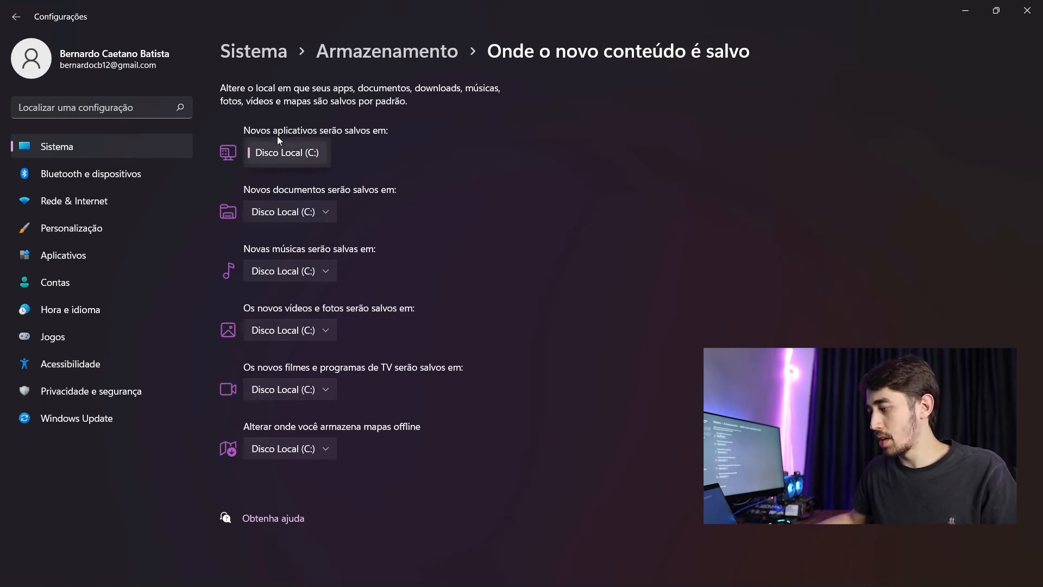
click(312, 171)
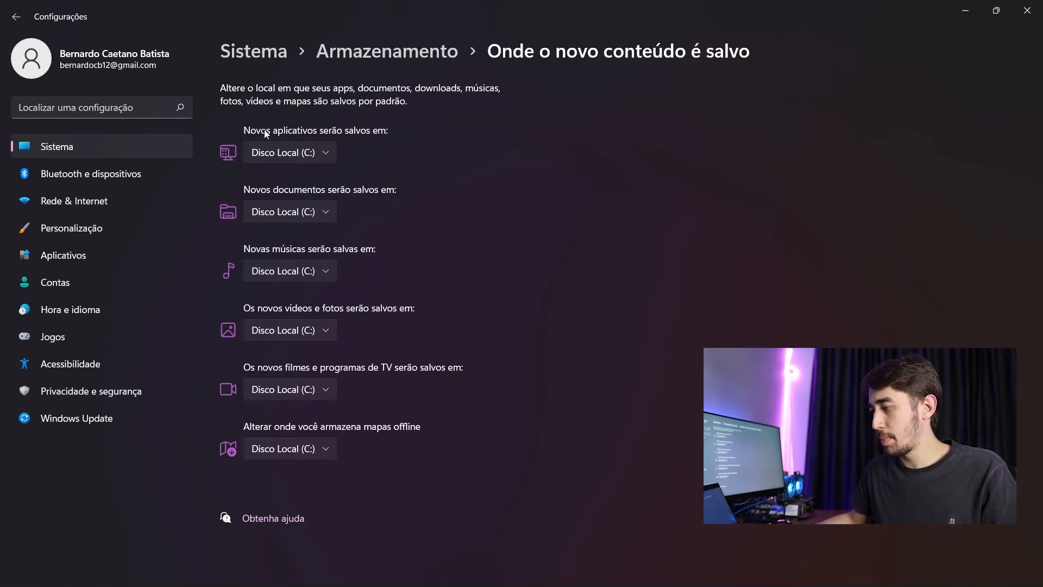
click(298, 214)
click(302, 235)
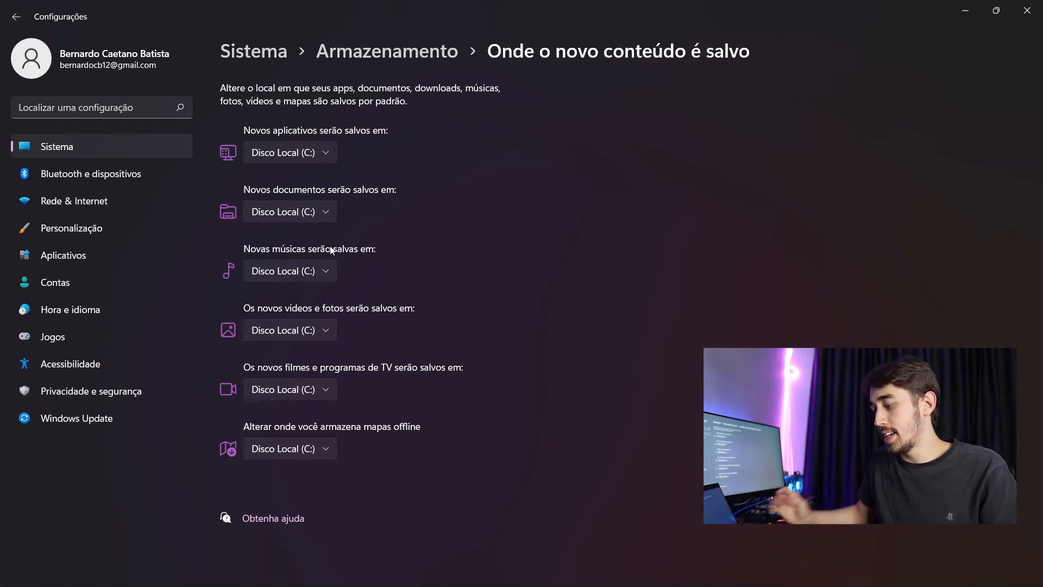
click(286, 151)
click(310, 170)
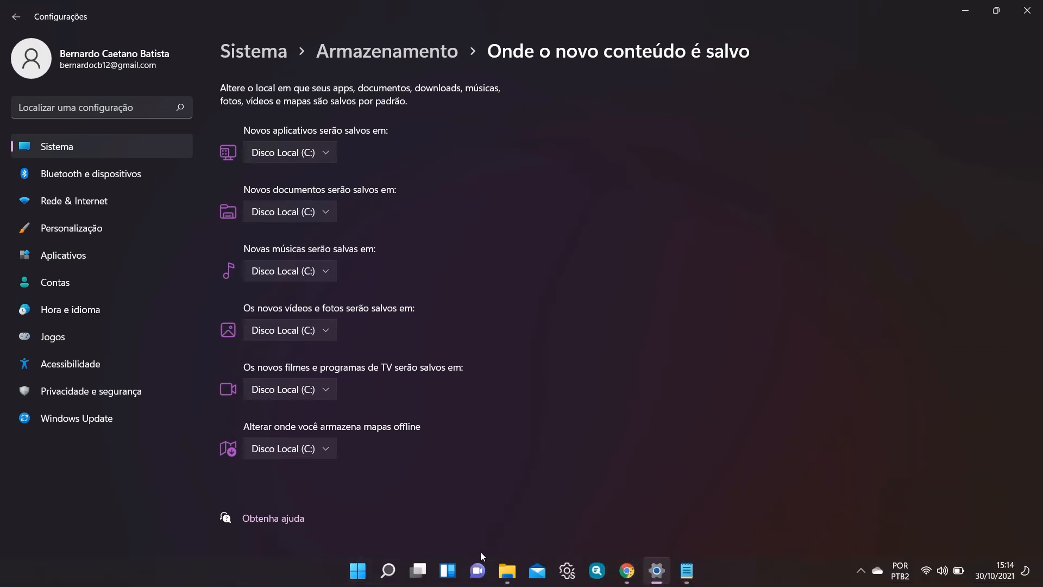
Switch to Chrome, open its Configurações in a new tab with the window maximized, and search the settings for "salvar".
click(626, 569)
double_click(880, 12)
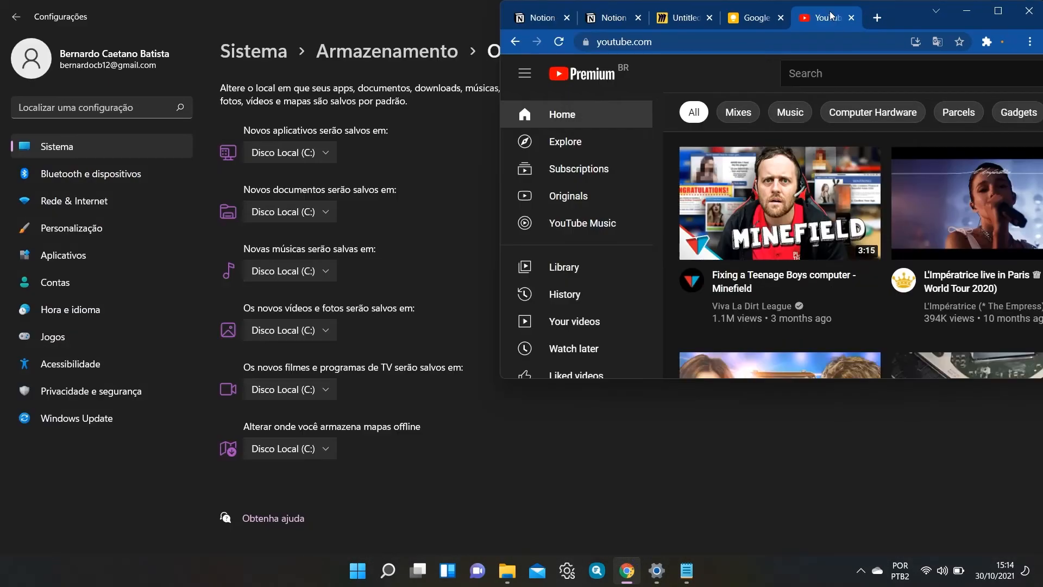
click(885, 18)
click(1029, 41)
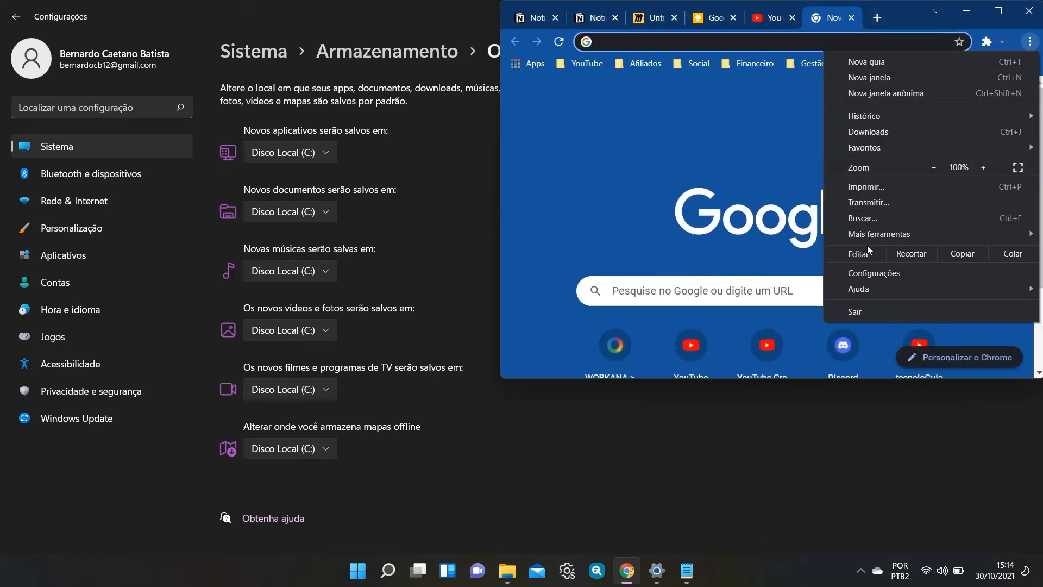
click(870, 275)
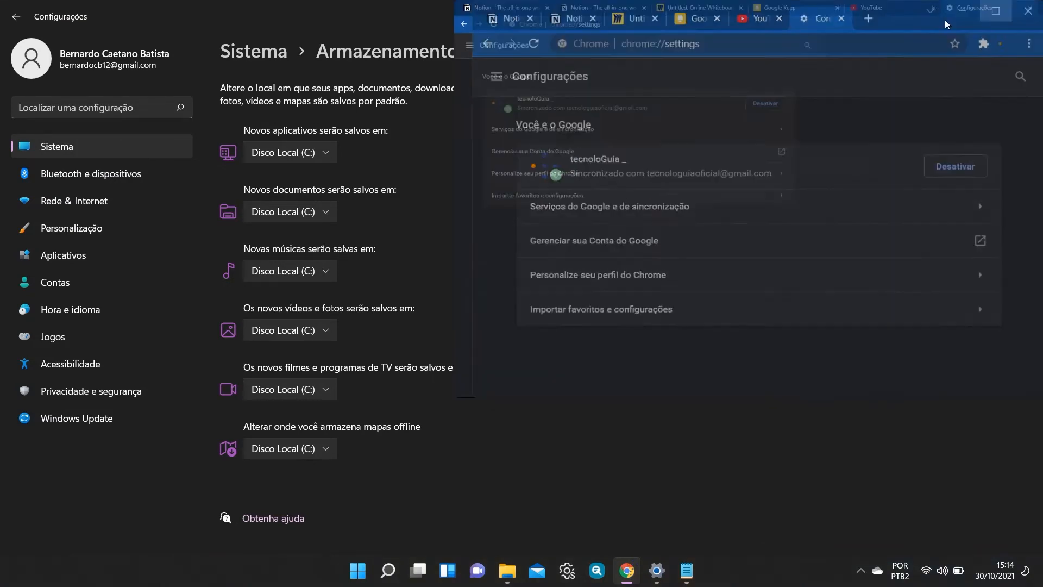
click(998, 11)
text(salvar)
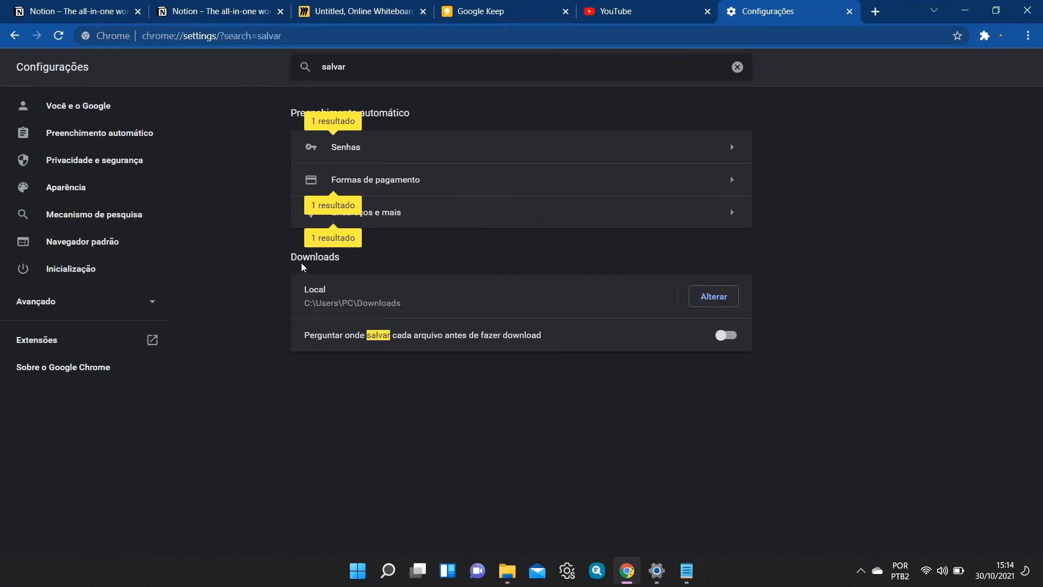
Browse the folder choices in Este Computador for Chrome's download location and cancel without selecting a folder.
mouse_move(309, 289)
mouse_down()
mouse_move(353, 304)
mouse_move(315, 289)
mouse_up()
click(403, 315)
click(725, 296)
scroll(33, 160, up, 1)
scroll(48, 206, down, 1)
click(179, 38)
scroll(226, 234, down, 1)
click(377, 244)
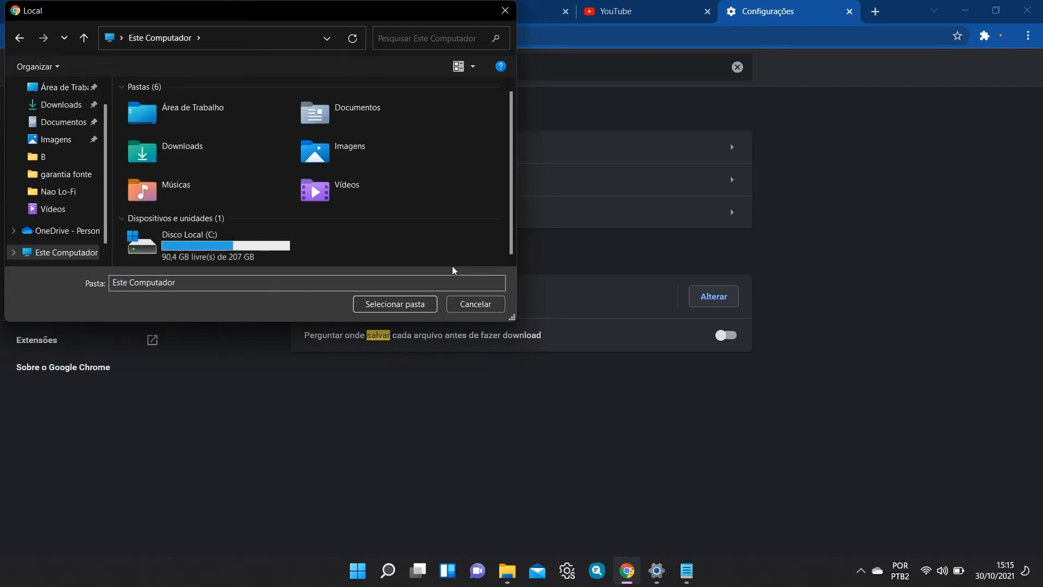
click(475, 304)
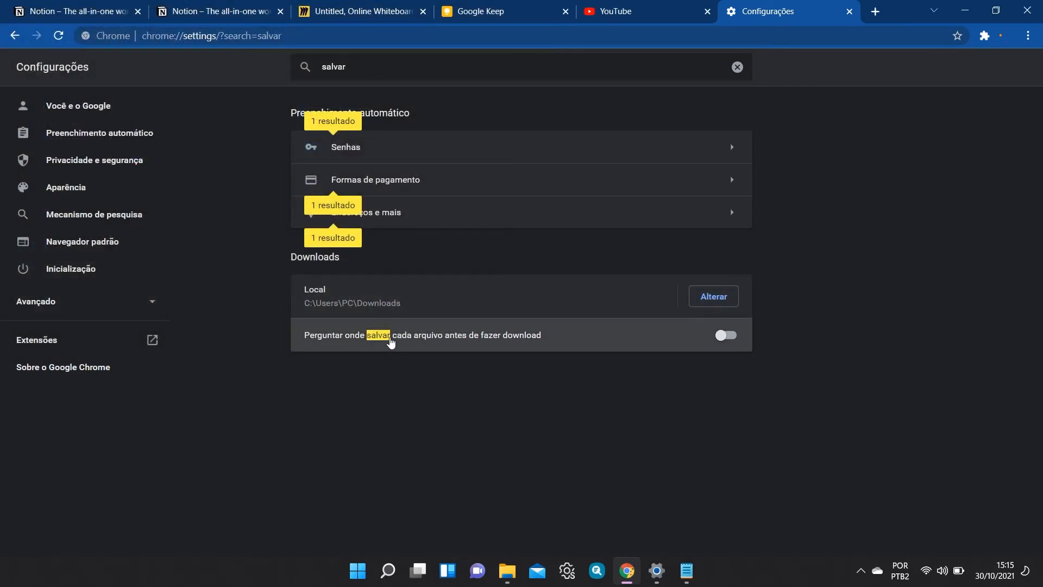
Turn on Perguntar onde salvar cada arquivo antes de fazer download and return to the Windows settings.
click(727, 335)
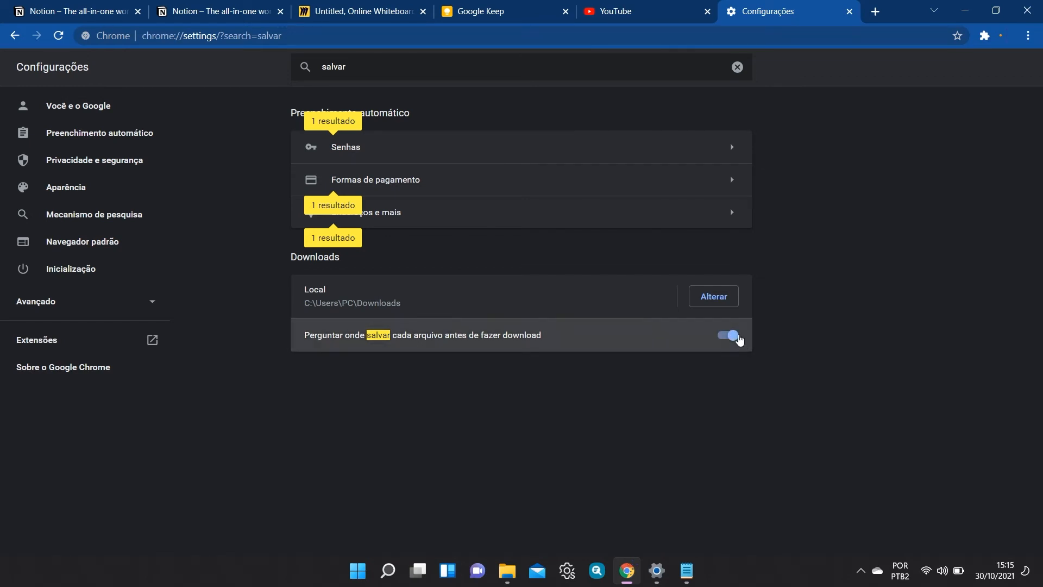
click(974, 7)
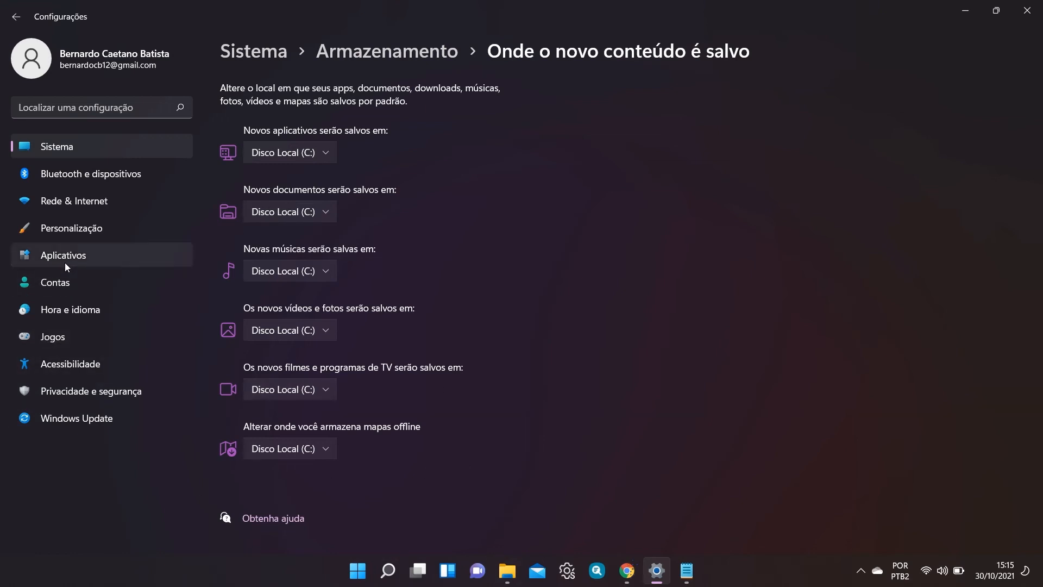
Open Opções de entrada in Contas and review the sign-in methods and additional settings.
click(63, 285)
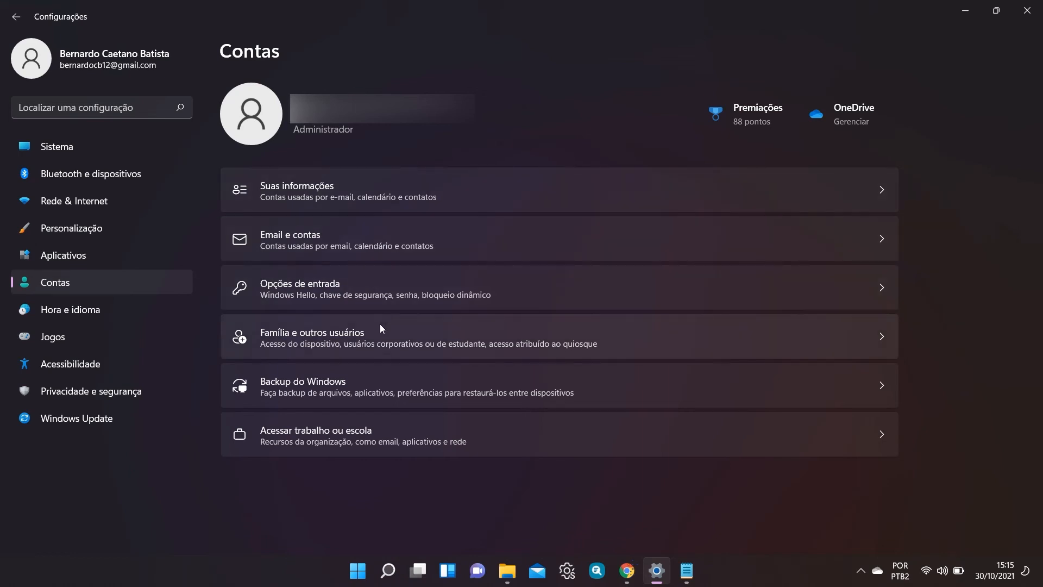
click(346, 297)
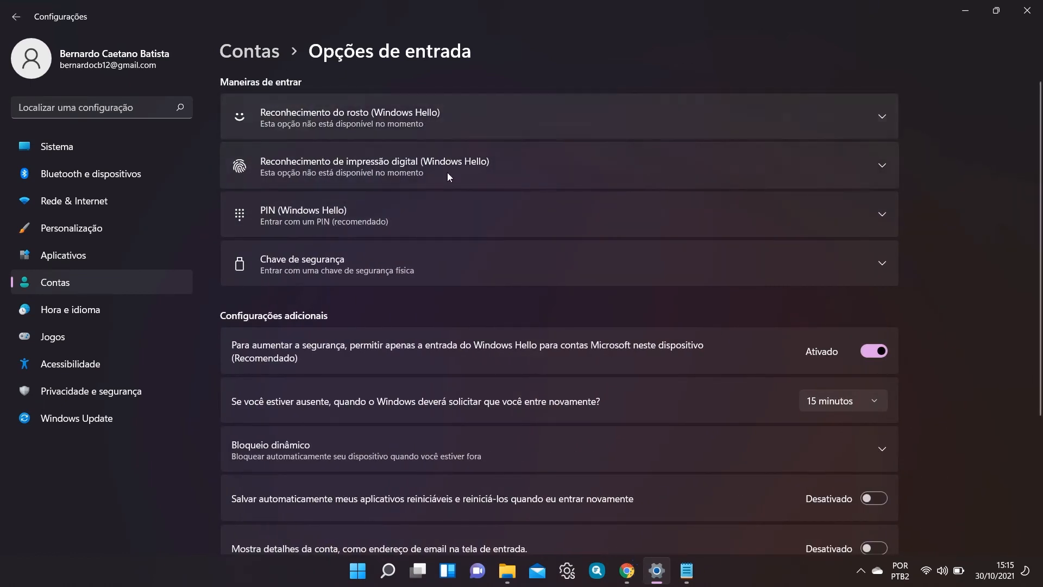
scroll(396, 205, down, 5)
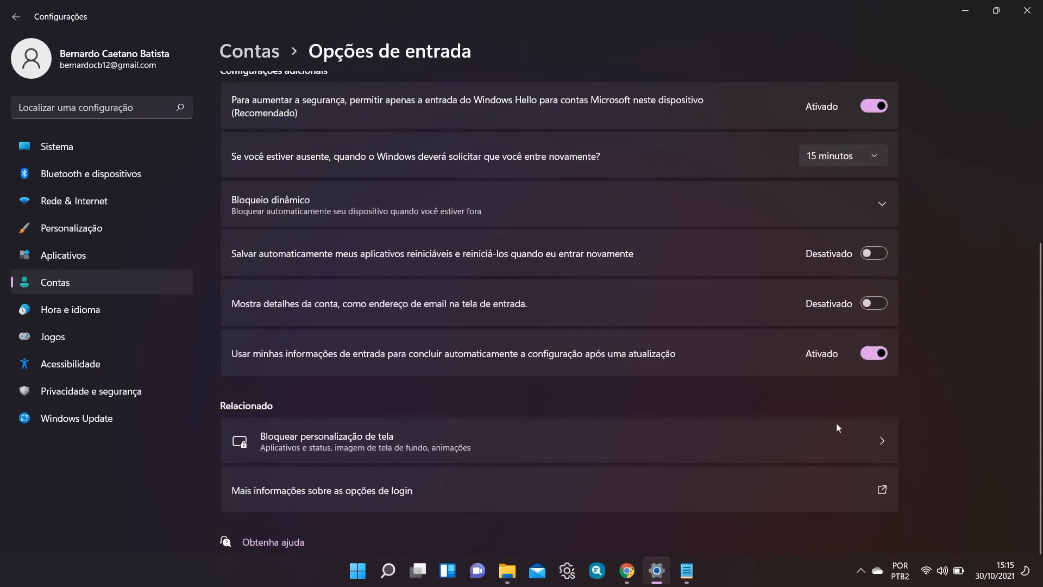
scroll(283, 446, up, 5)
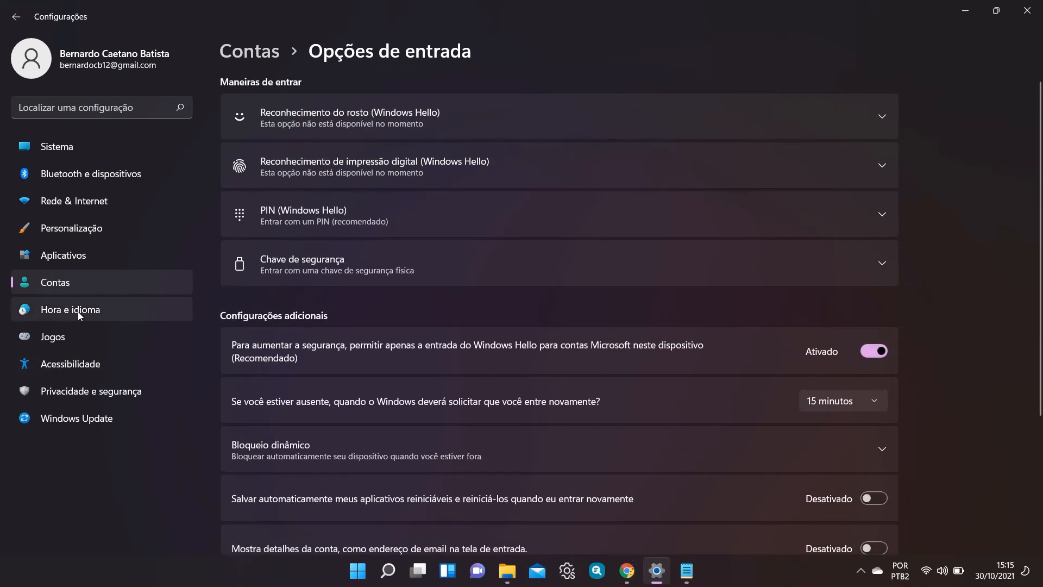
Review the Data e hora page in Hora e idioma and return to the Hora e idioma overview.
click(160, 313)
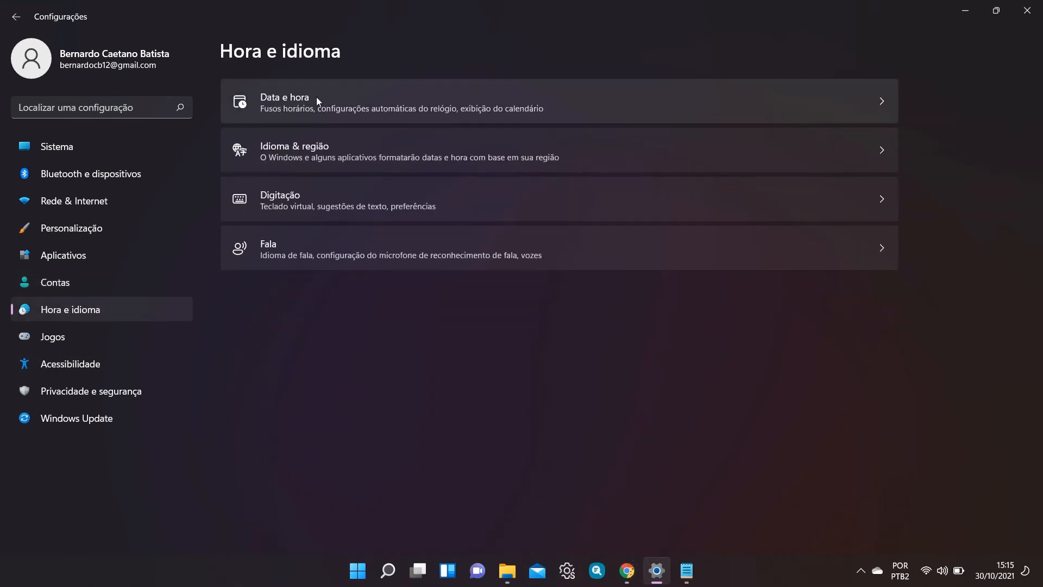
click(320, 110)
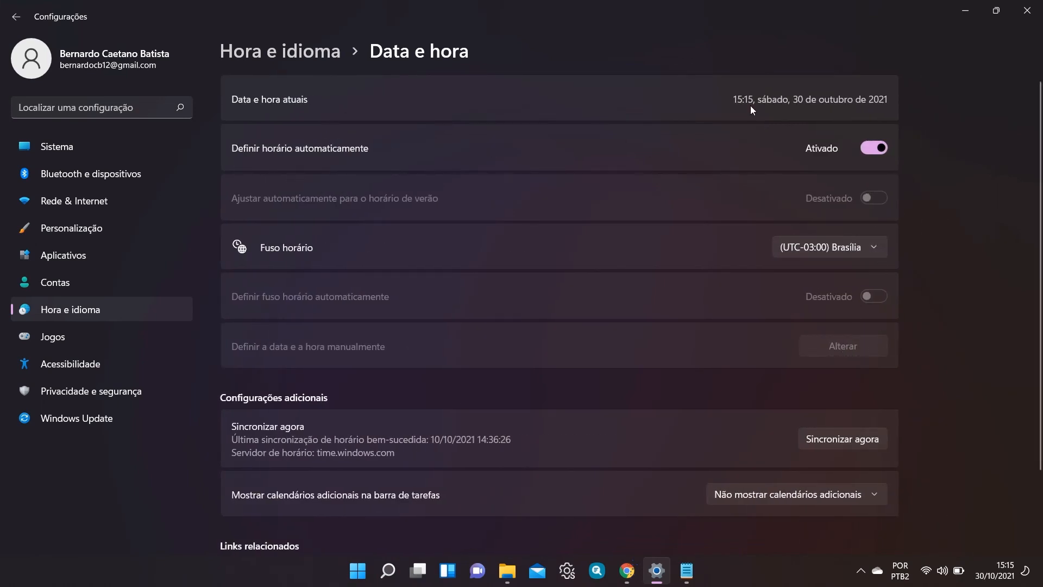
scroll(598, 402, down, 3)
scroll(380, 244, up, 3)
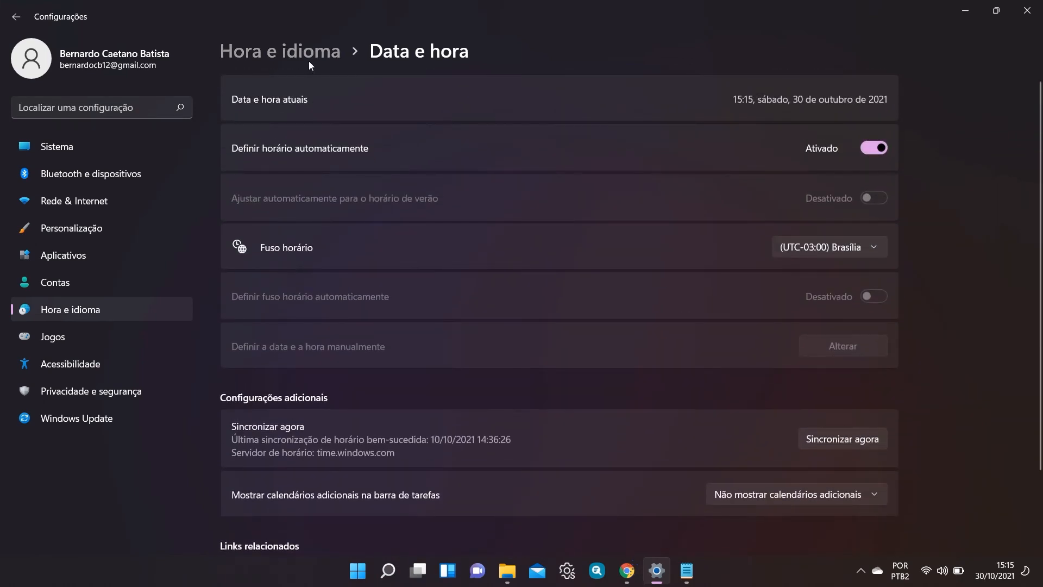
click(309, 62)
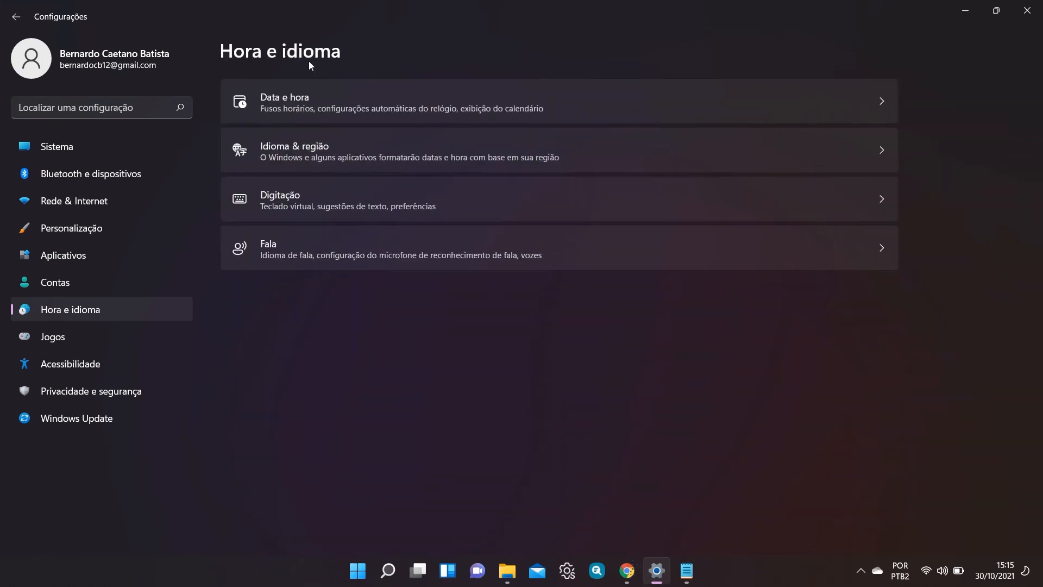
Open Idioma & região, review the related Digitação page, and go back to Idioma & região.
click(322, 162)
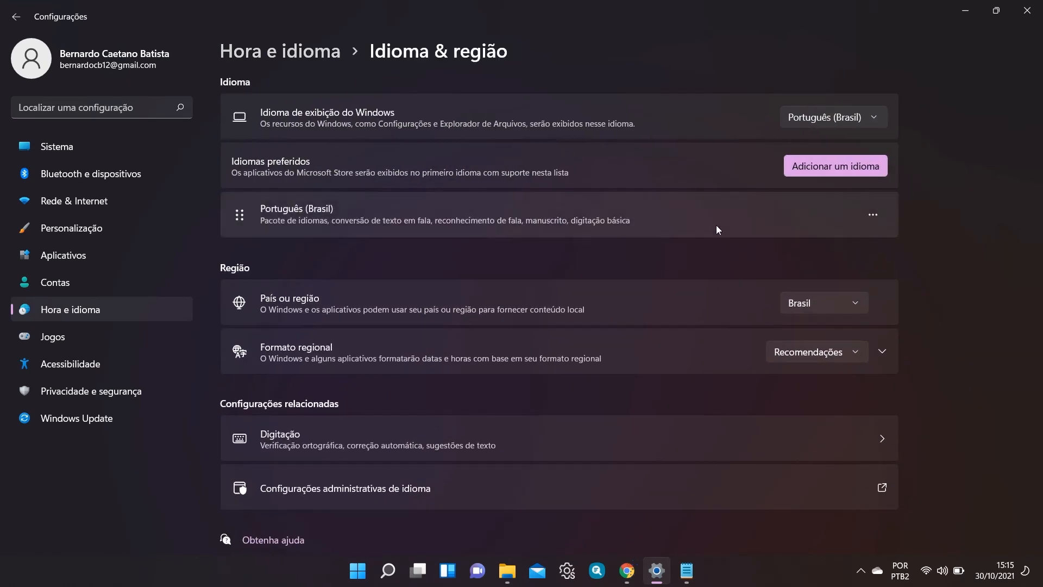
click(383, 445)
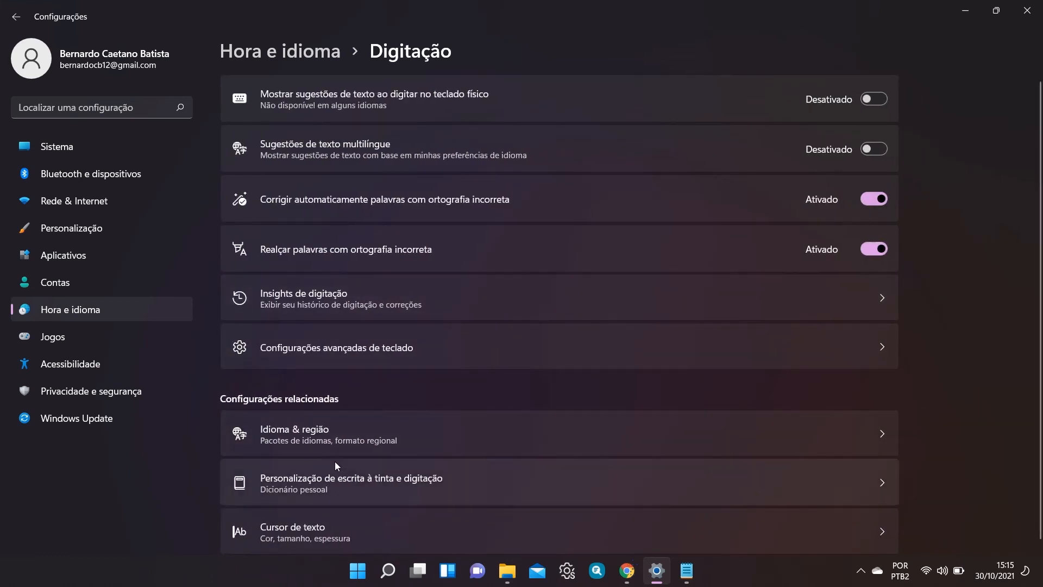
scroll(335, 462, down, 2)
click(340, 399)
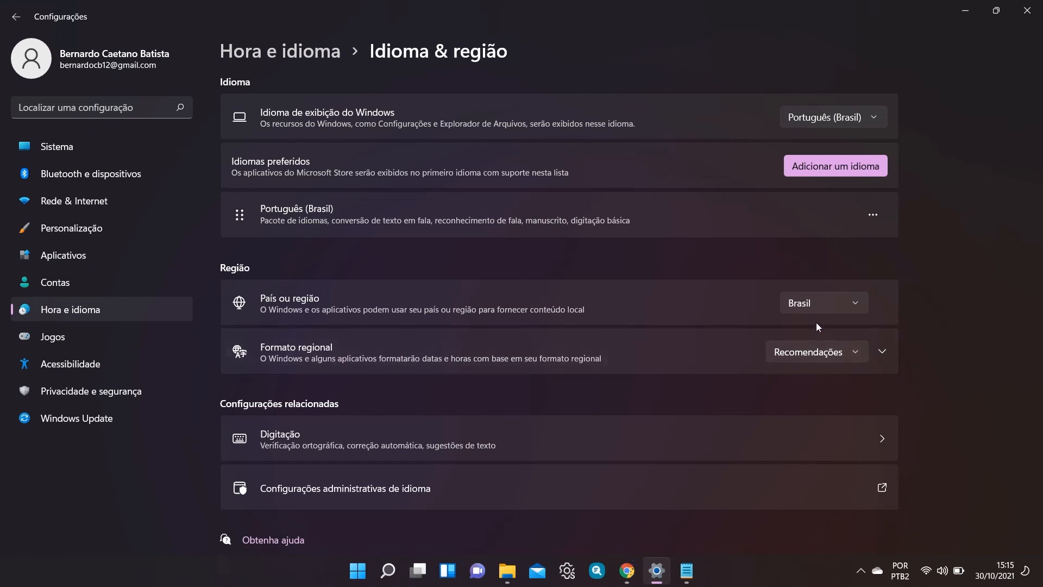
Review the País ou região and Formato regional choices, keeping Brasil and Recomendações.
click(836, 304)
click(678, 281)
click(798, 352)
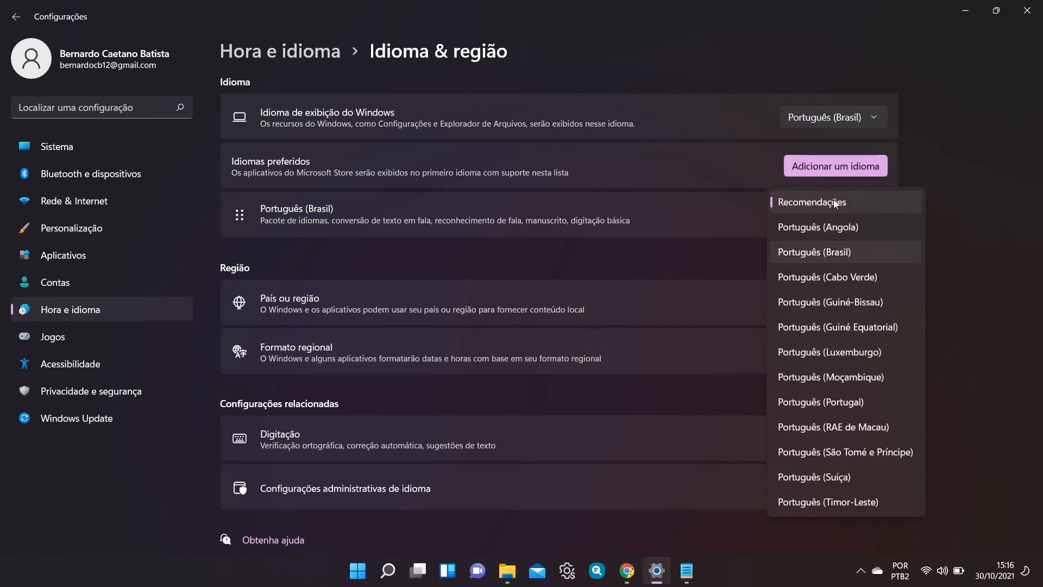
click(967, 294)
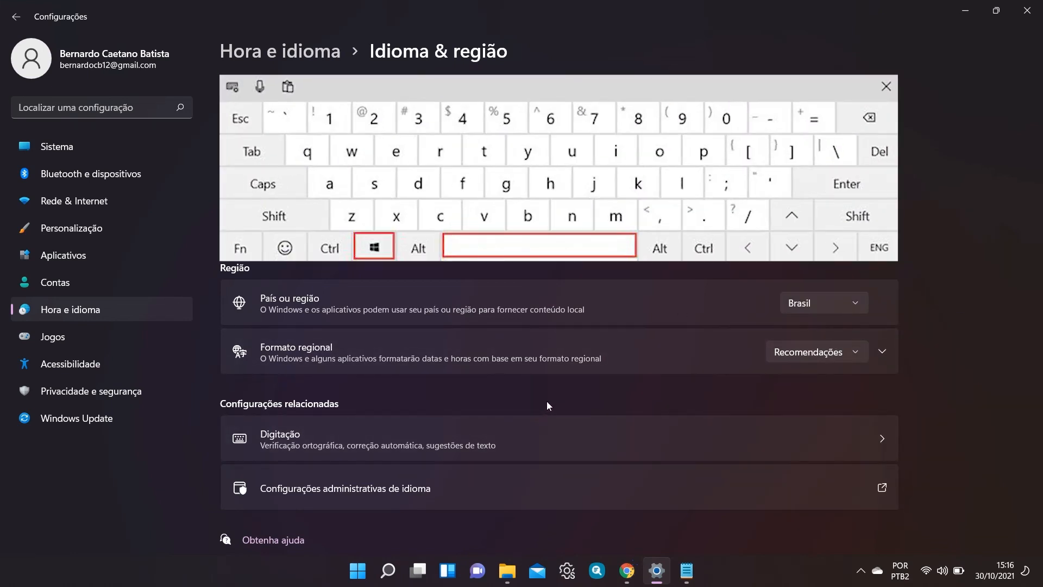
Cycle the keyboard layout between Português (Brasil ABNT2) and Português (Brasil ABNT), finishing on ABNT2.
key(super+space)
key(super+space)
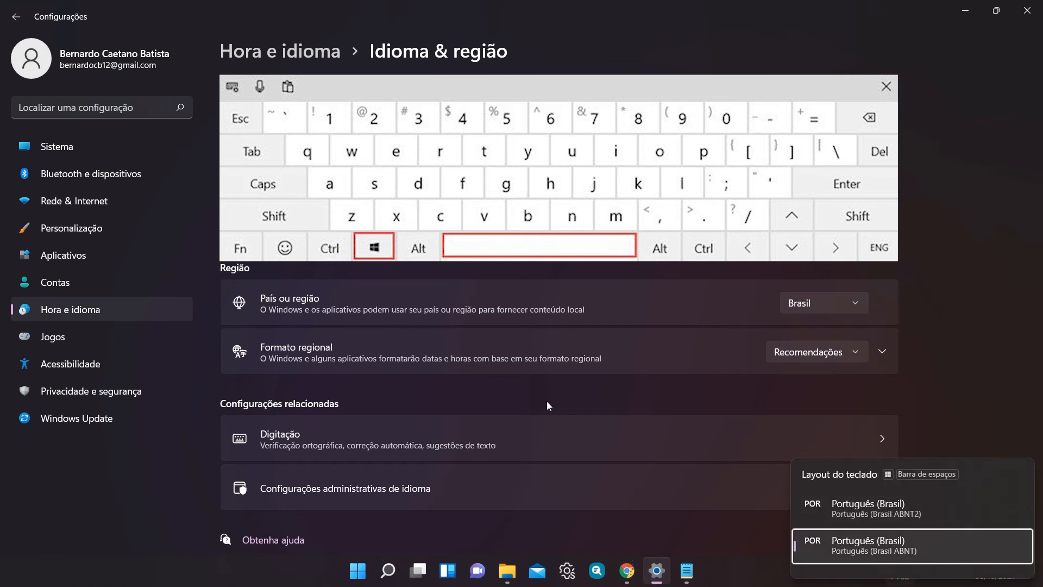
key(super+space)
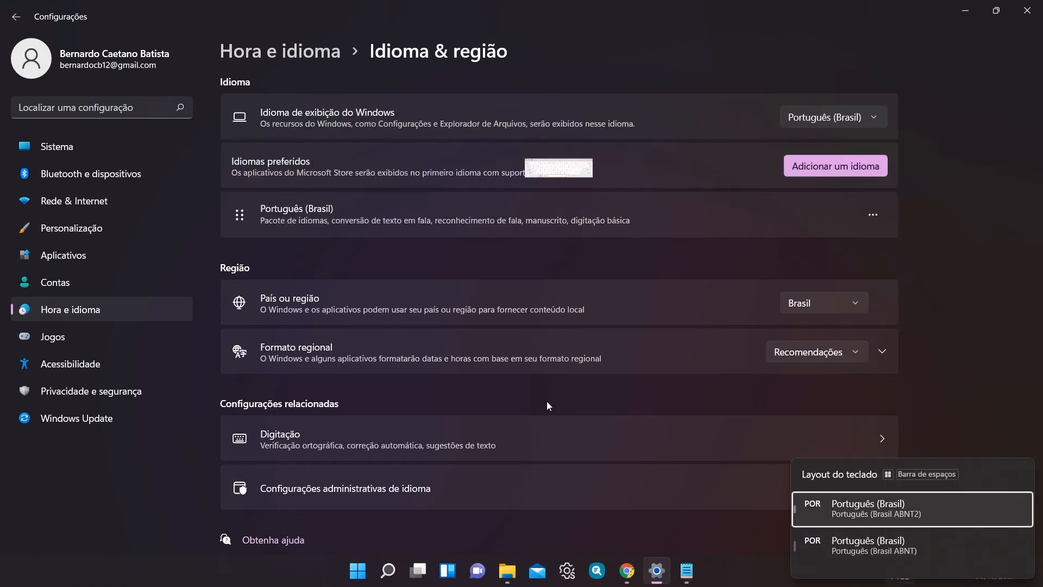
key(super+space)
key(super+space)
key(super+space)
key(super+space)
key(super+space)
key(super+space)
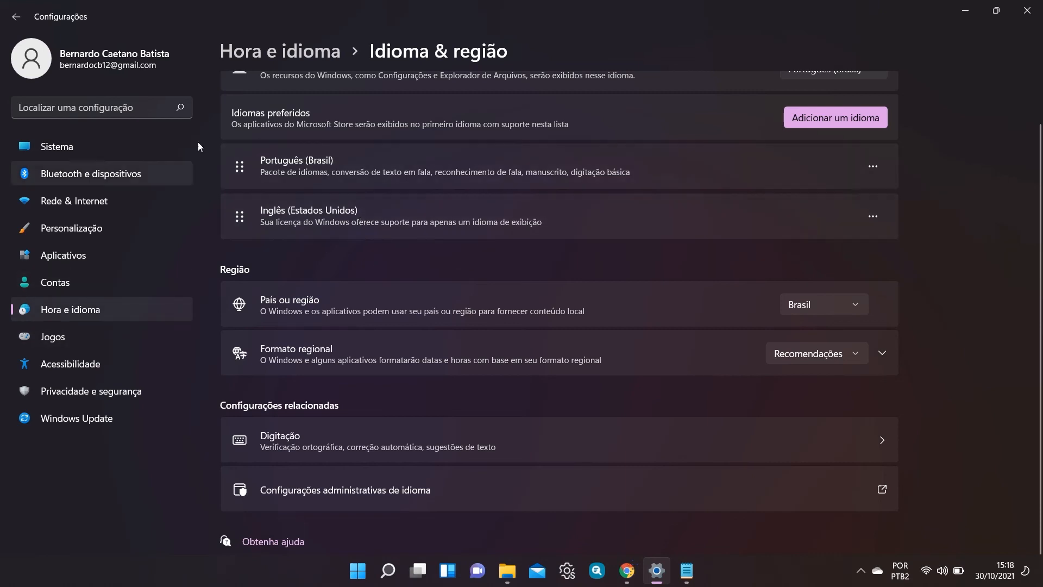
View the Modo de Jogo page in Jogos, and open Acessibilidade to look through its vision, hearing and interaction options.
click(63, 339)
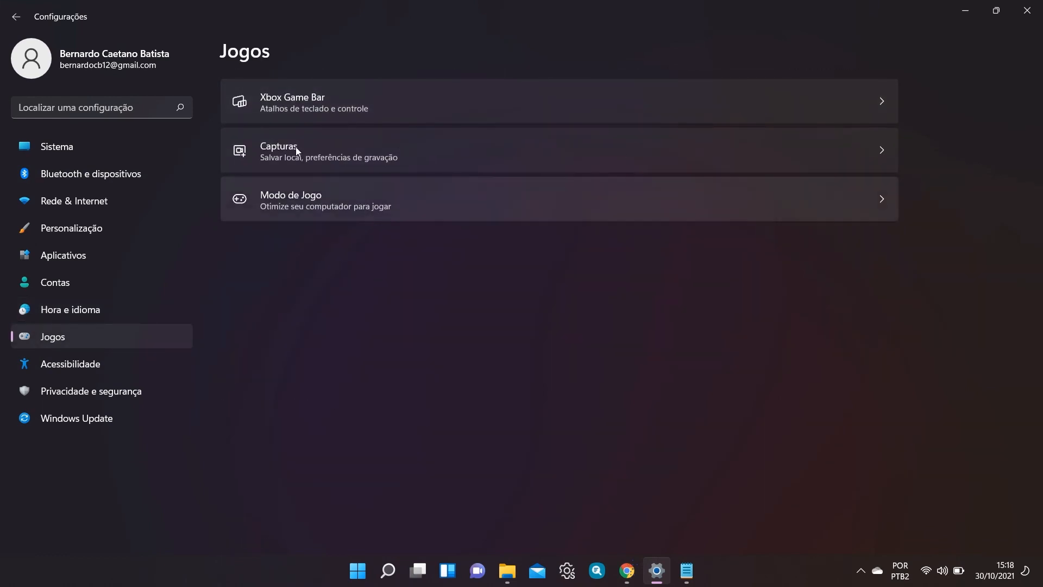
click(296, 215)
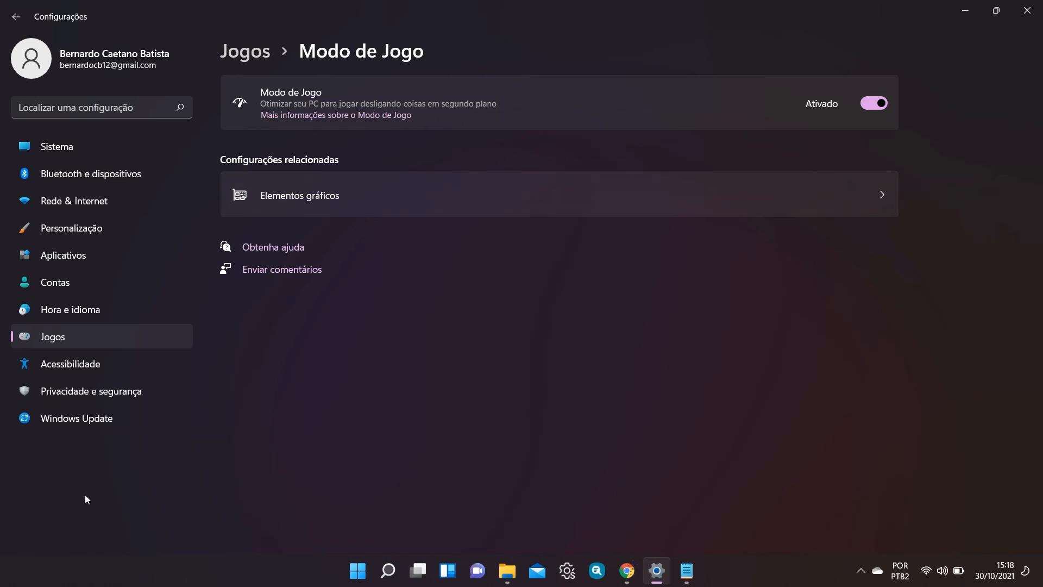
click(83, 359)
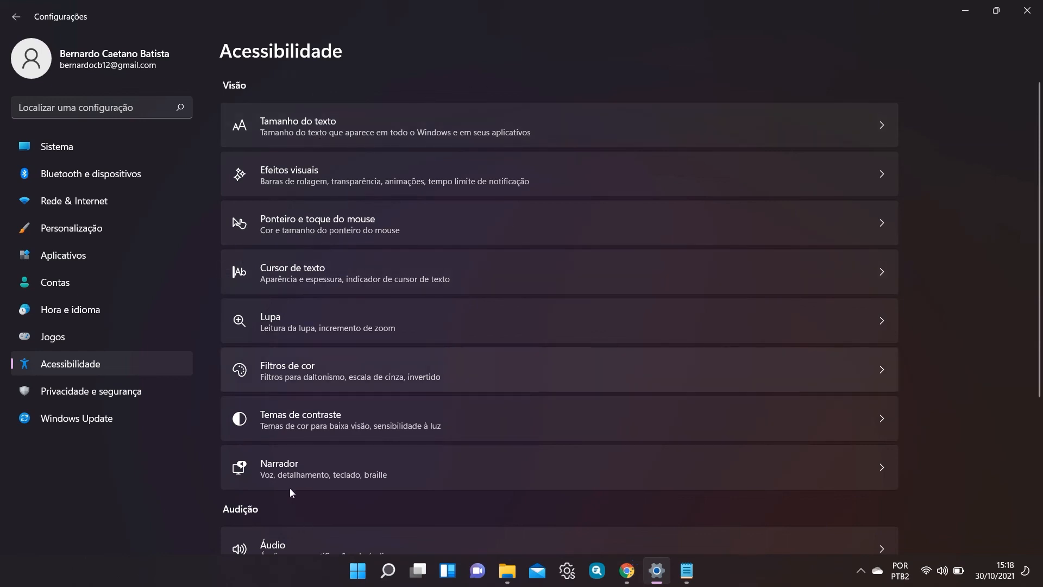
scroll(305, 244, down, 3)
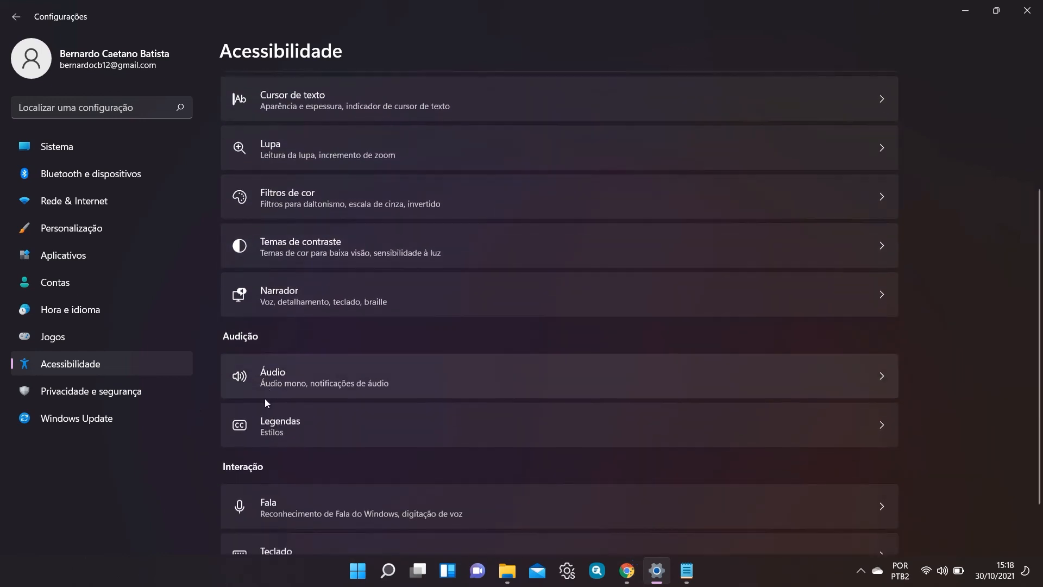
Look through the remaining Acessibilidade interaction options, and open the Segurança do Windows window from Privacidade e segurança.
scroll(265, 399, down, 2)
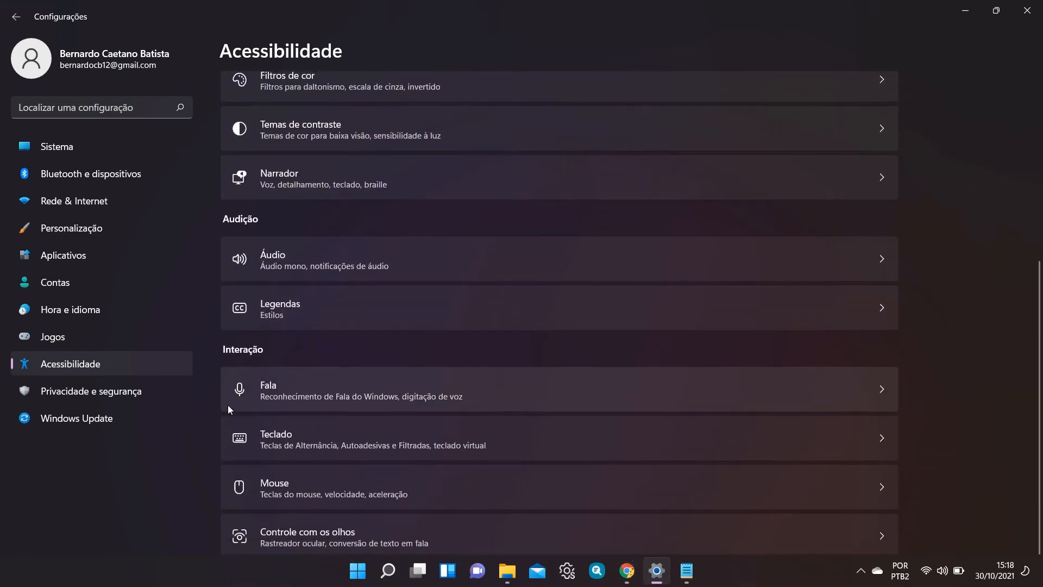
click(97, 397)
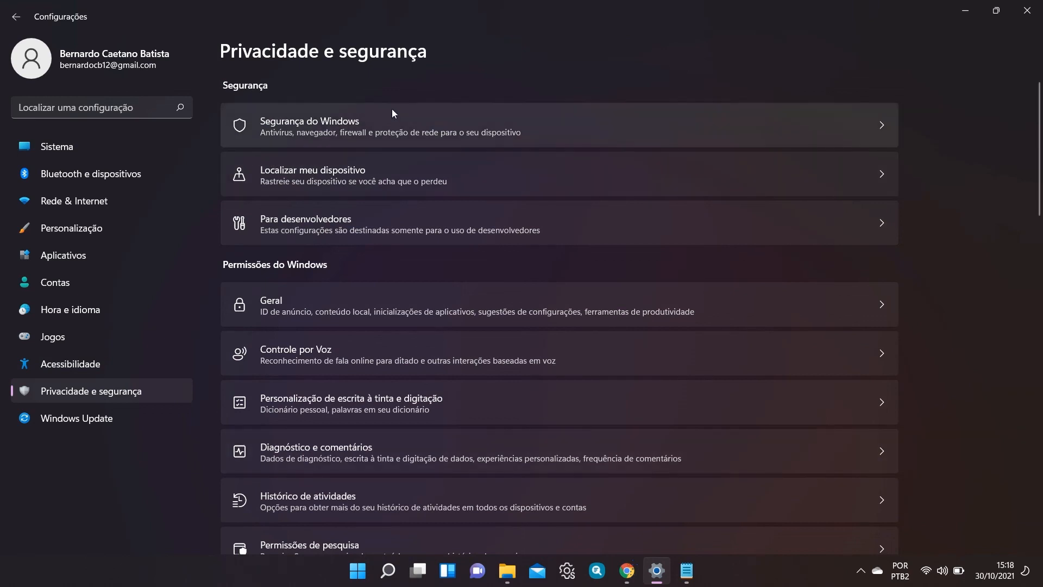
click(310, 136)
click(315, 120)
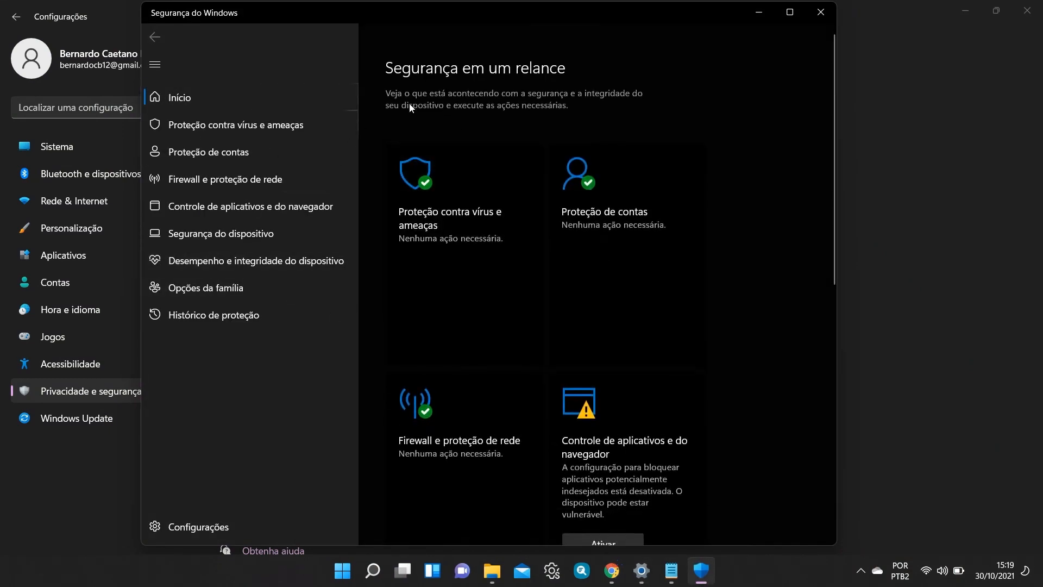
Review the protection areas in the Segurança em um relance overview, and close the Segurança do Windows window.
scroll(571, 295, down, 6)
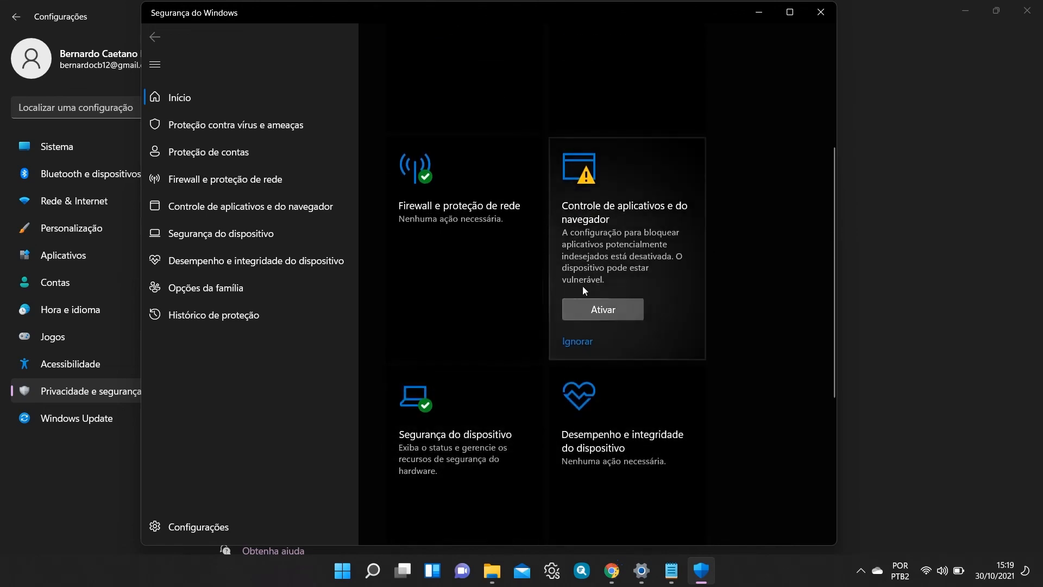
scroll(490, 429, up, 6)
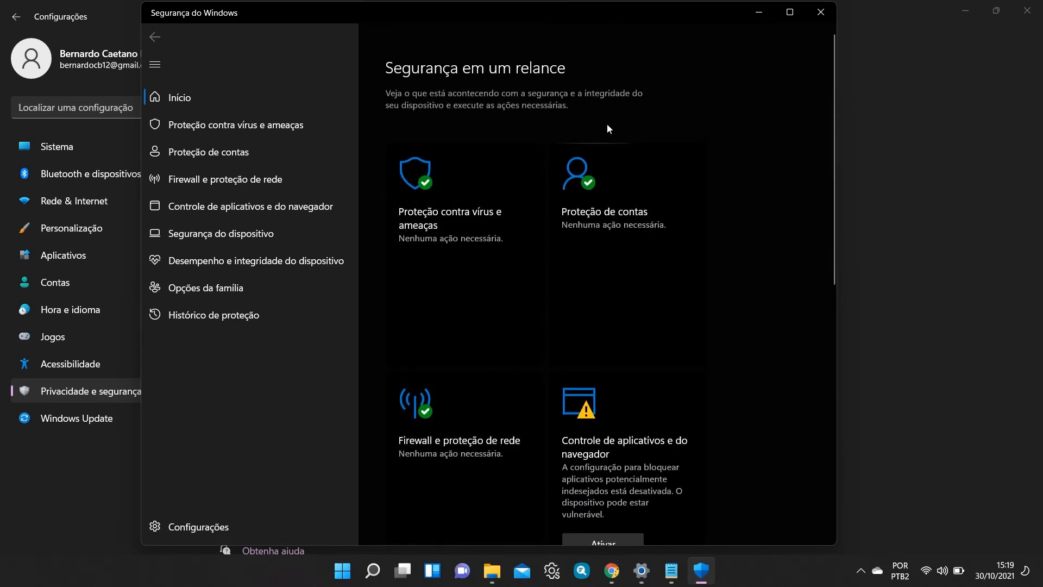
click(819, 13)
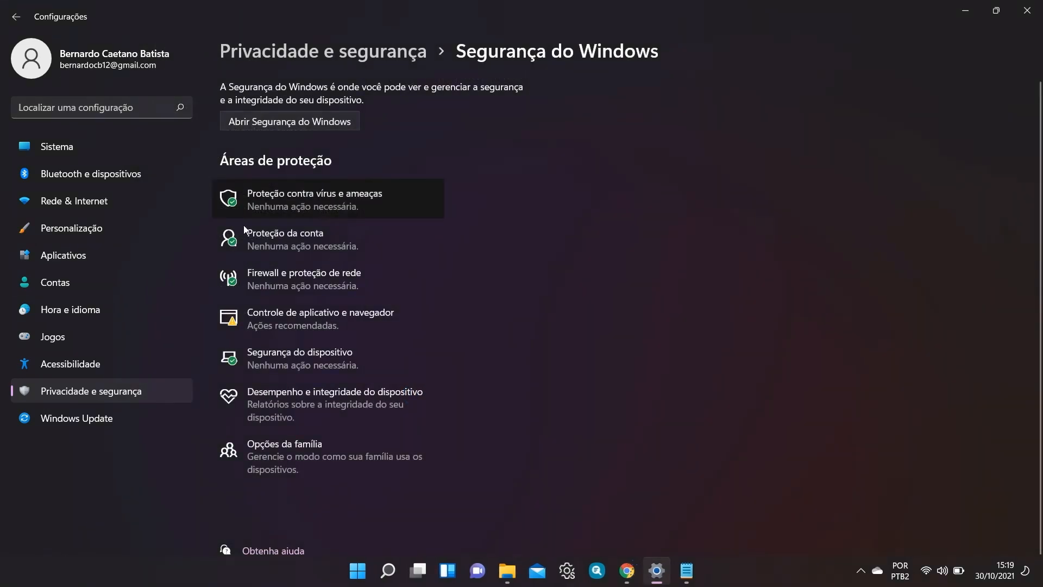
Open Windows Update and review the listed updates and the Mais opções section.
click(101, 420)
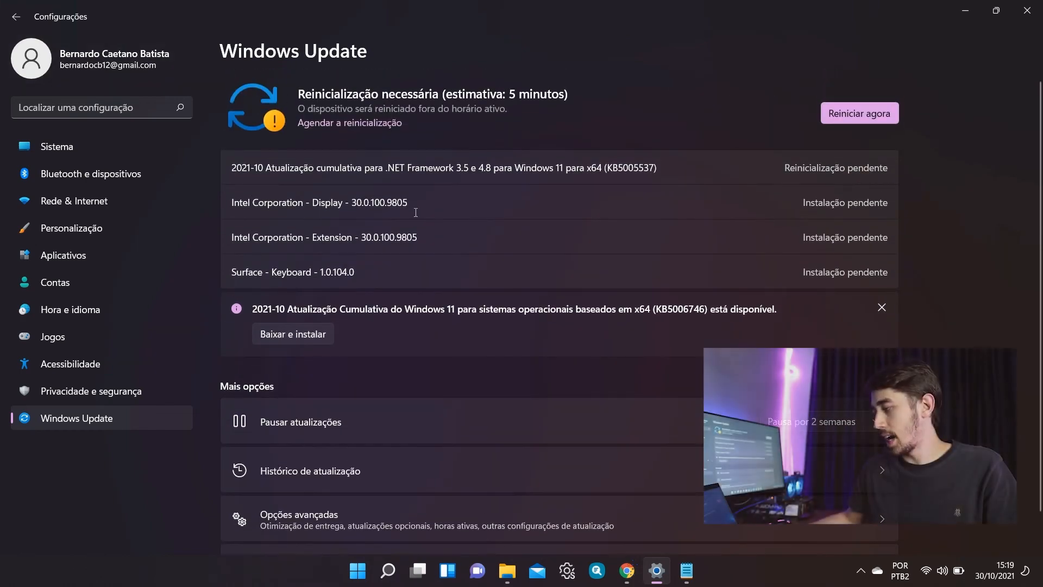
scroll(344, 246, down, 2)
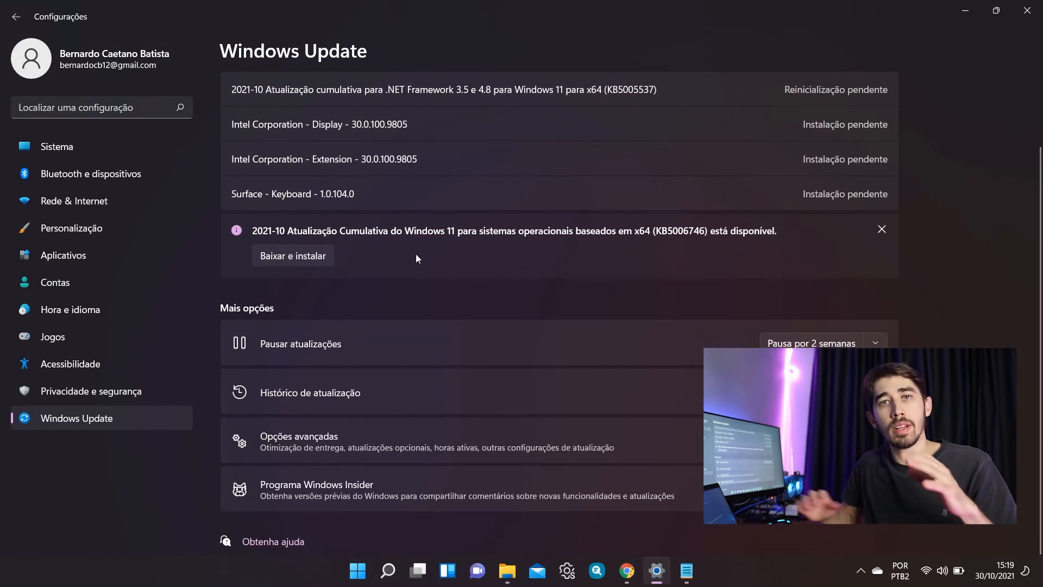